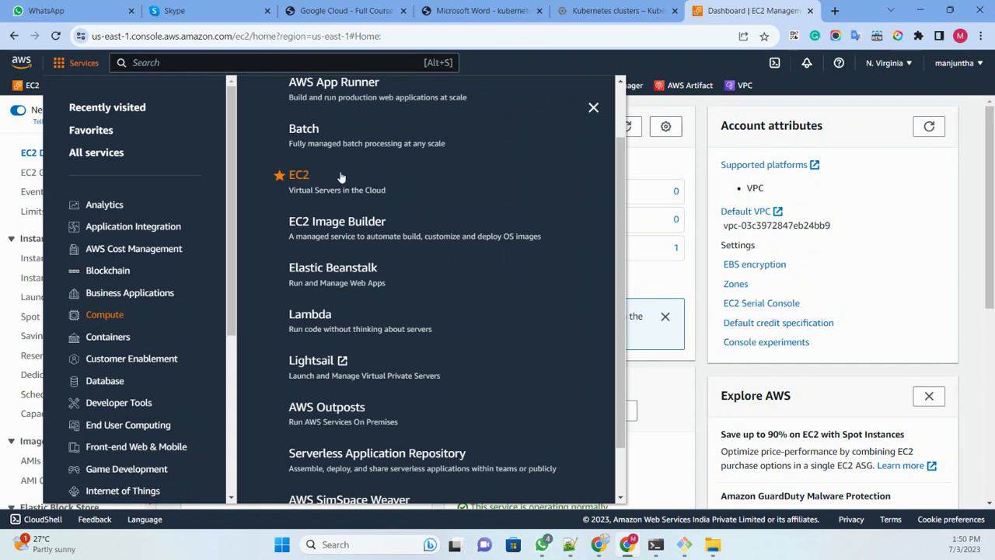
# Open the EC2 service's instances list and start launching a new instance.
pyautogui.click(296, 176)
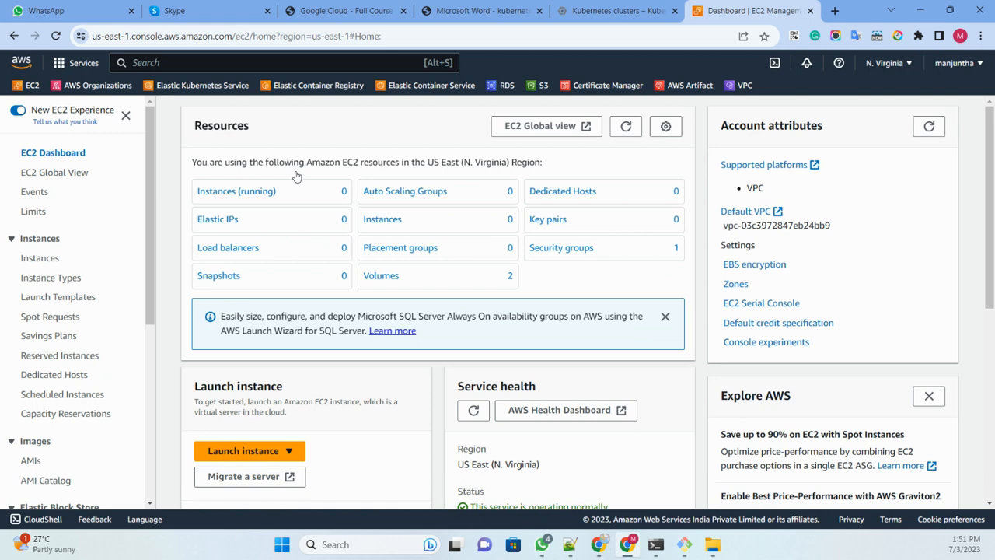
pyautogui.click(43, 263)
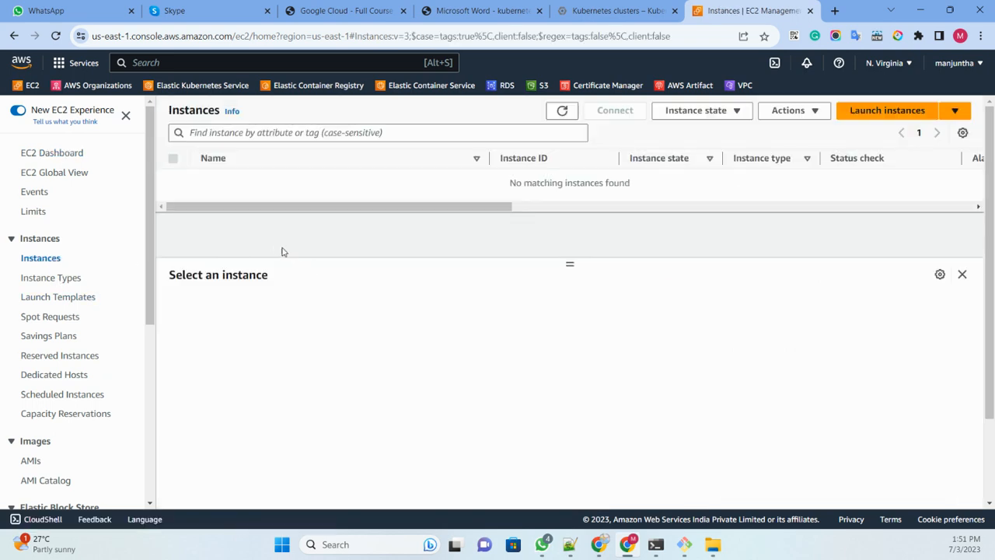
pyautogui.click(886, 110)
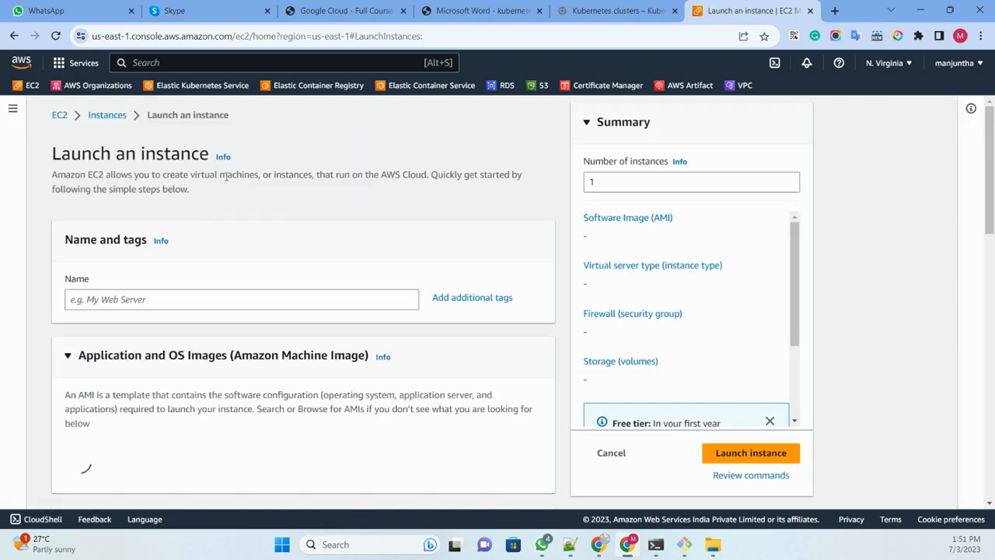
# Name the new instance "linux instance".
pyautogui.click(109, 298)
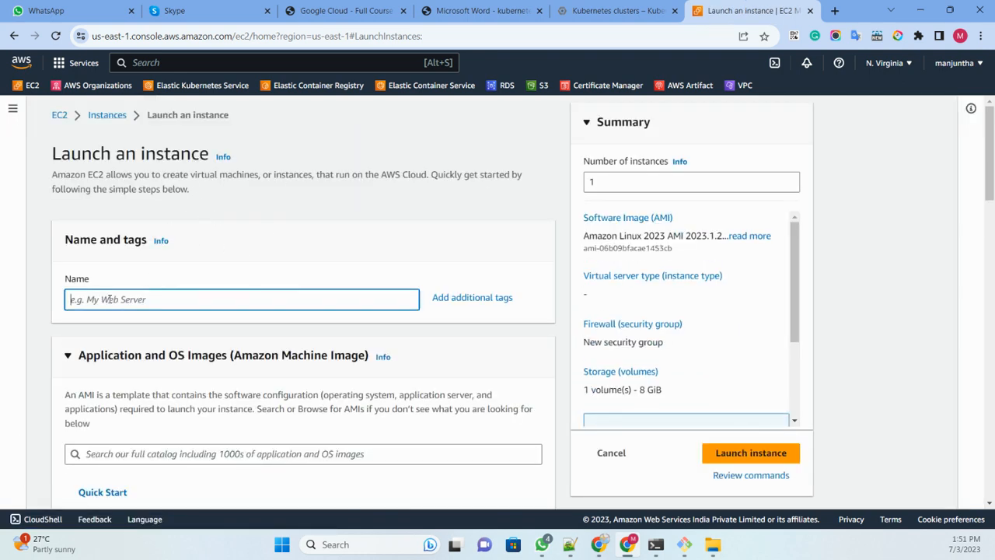
pyautogui.write('l')
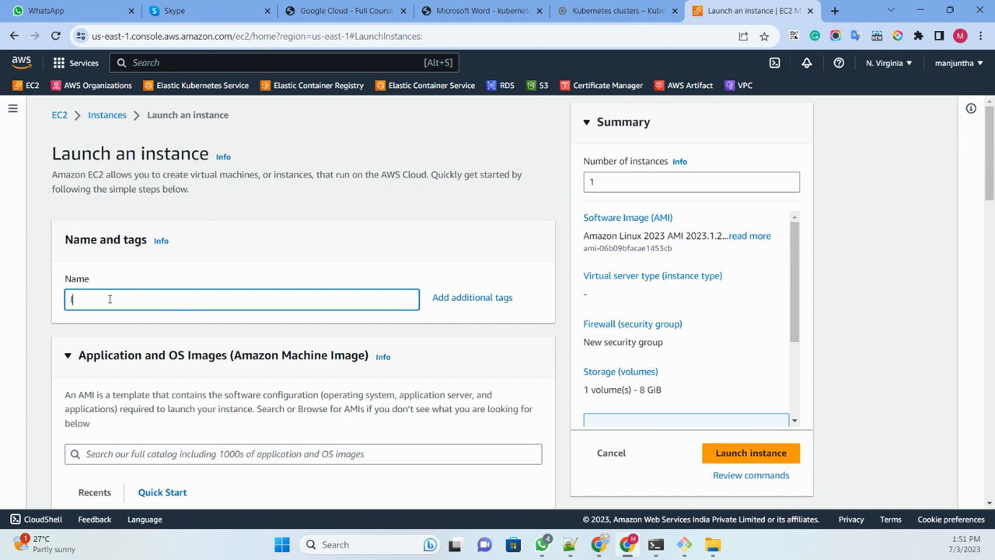
pyautogui.write('inux instance')
# Create an RSA key pair named linux with the .pem private key format and use it for the instance login.
pyautogui.scroll(-3, 240, 238)
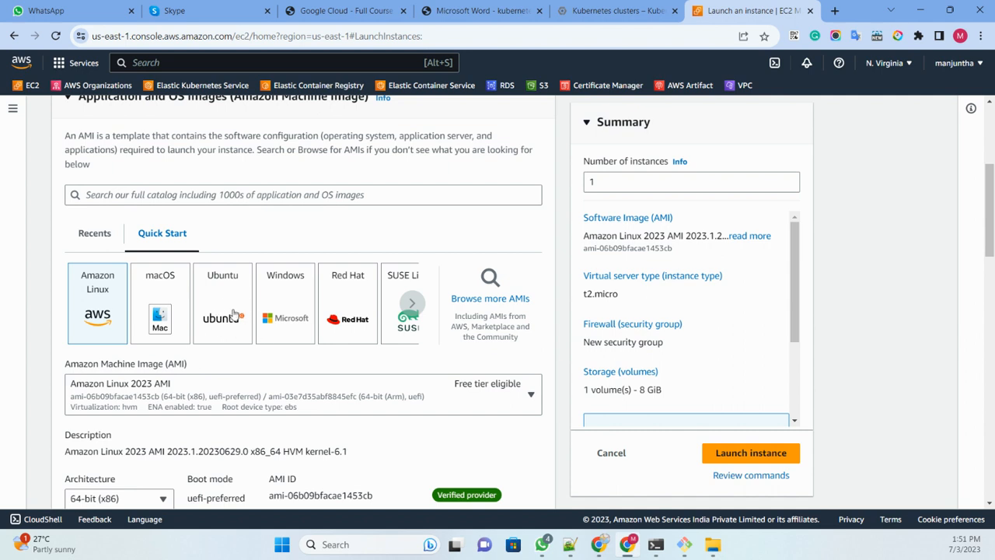
pyautogui.scroll(-1, 225, 303)
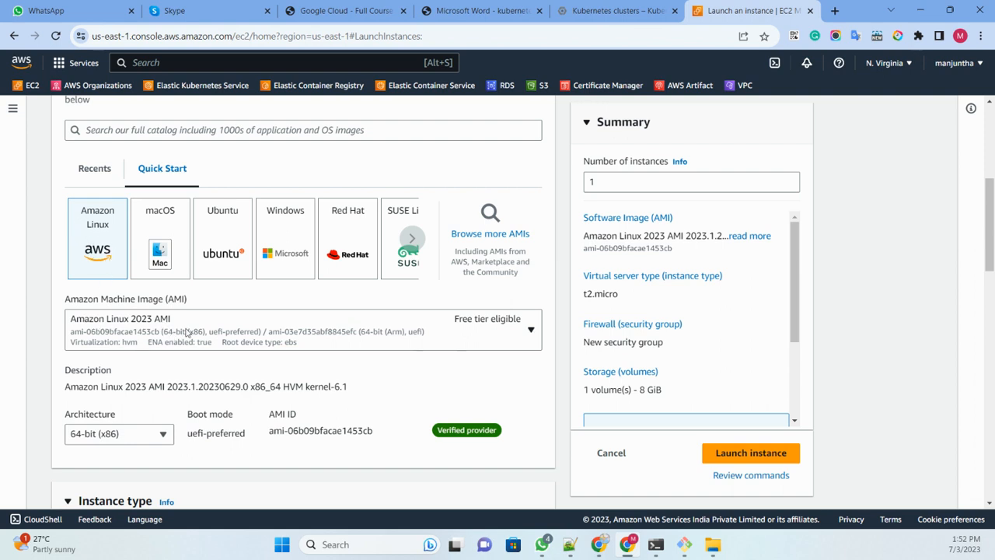
pyautogui.scroll(-2, 156, 331)
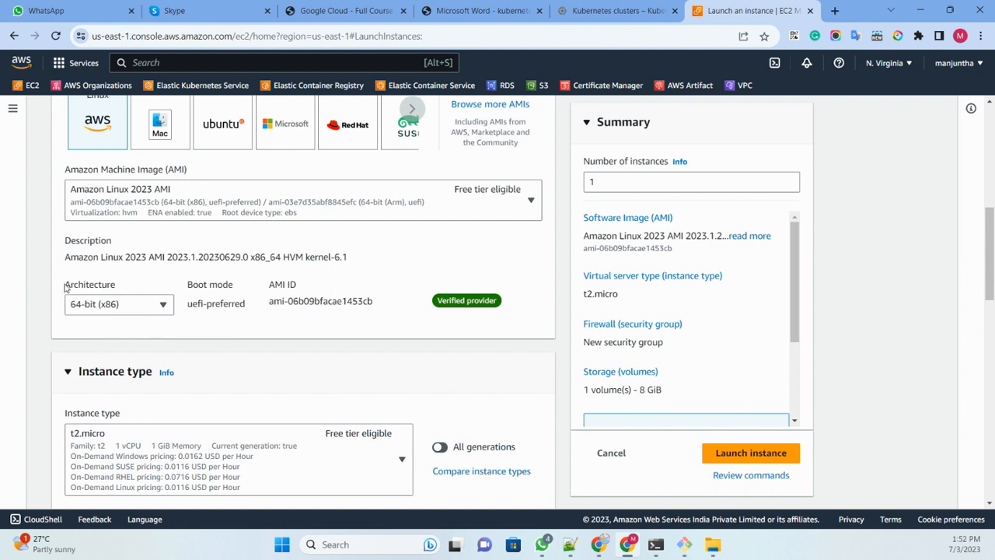
pyautogui.moveTo(65, 286); pyautogui.dragTo(128, 287)
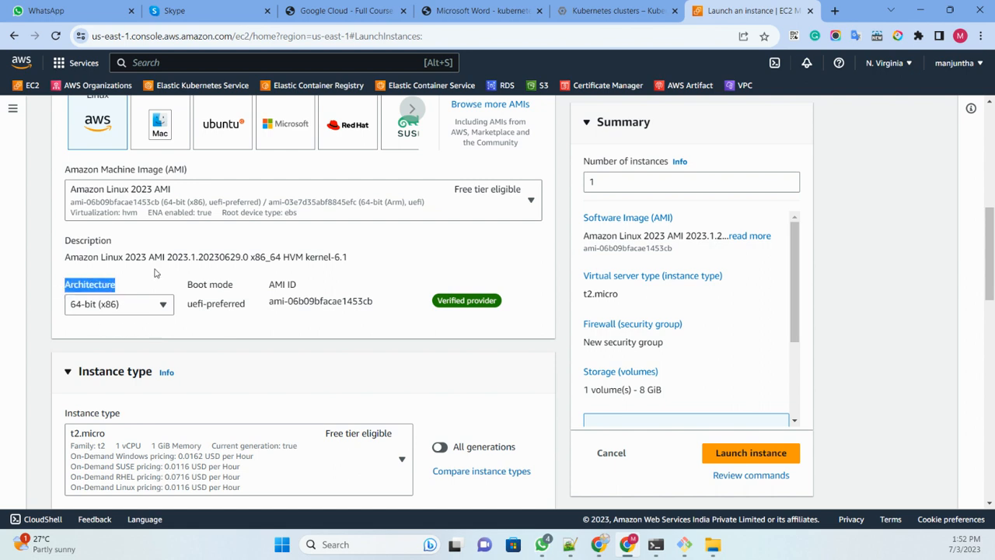
pyautogui.scroll(-2, 124, 271)
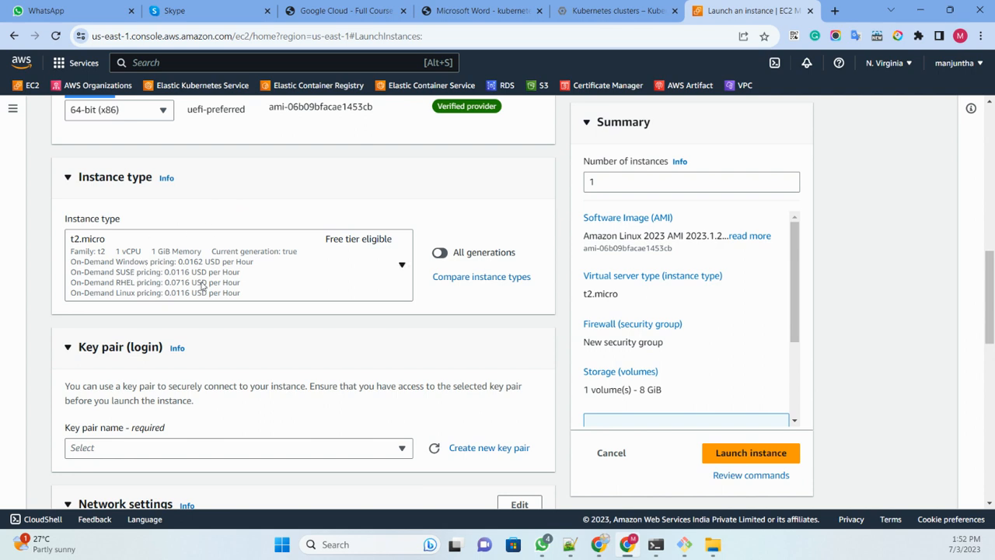
pyautogui.scroll(-2, 165, 276)
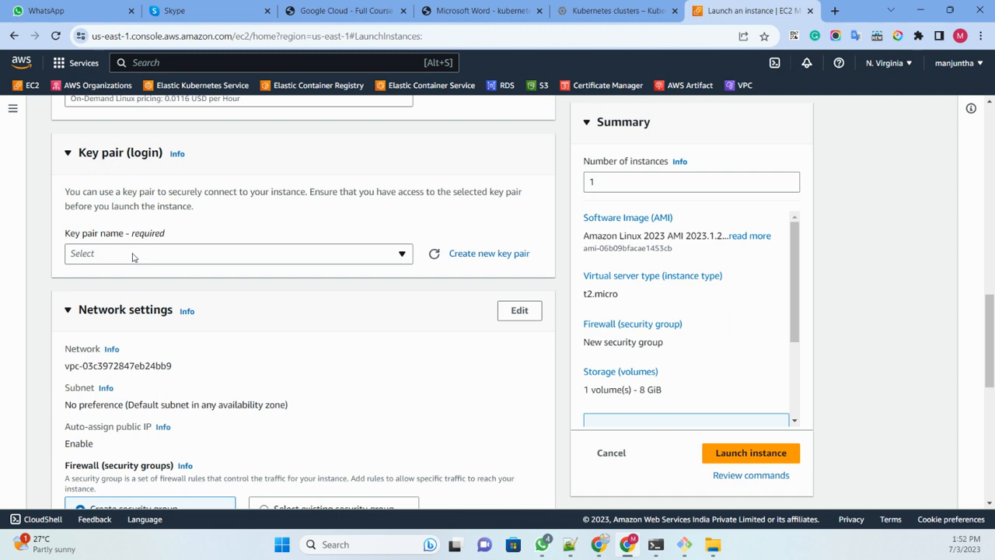
pyautogui.click(479, 256)
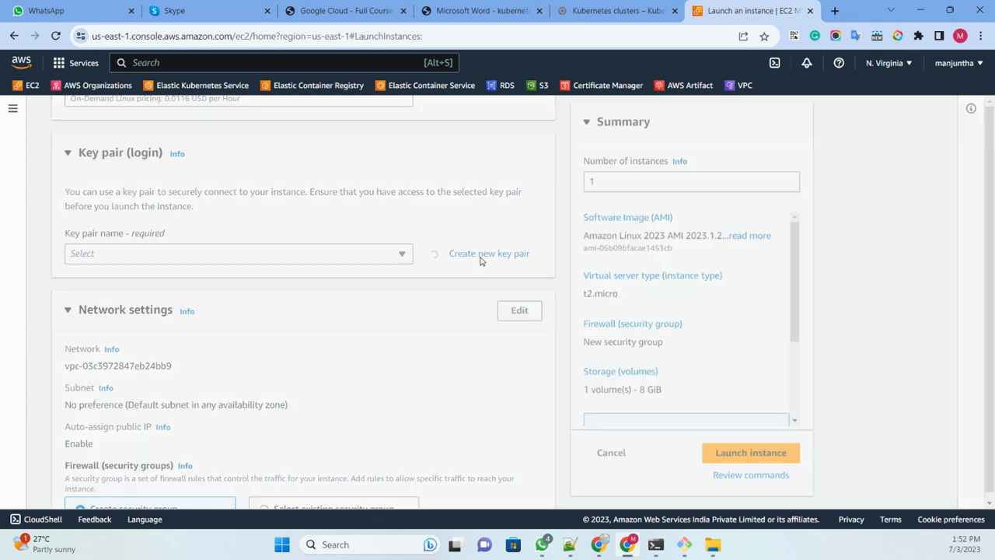
pyautogui.click(391, 198)
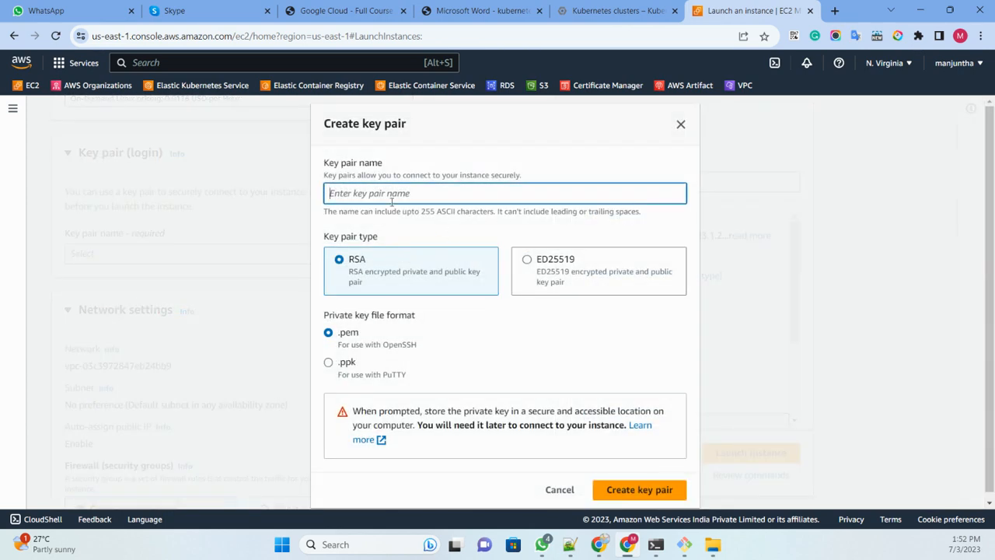
pyautogui.write('linux')
pyautogui.click(631, 492)
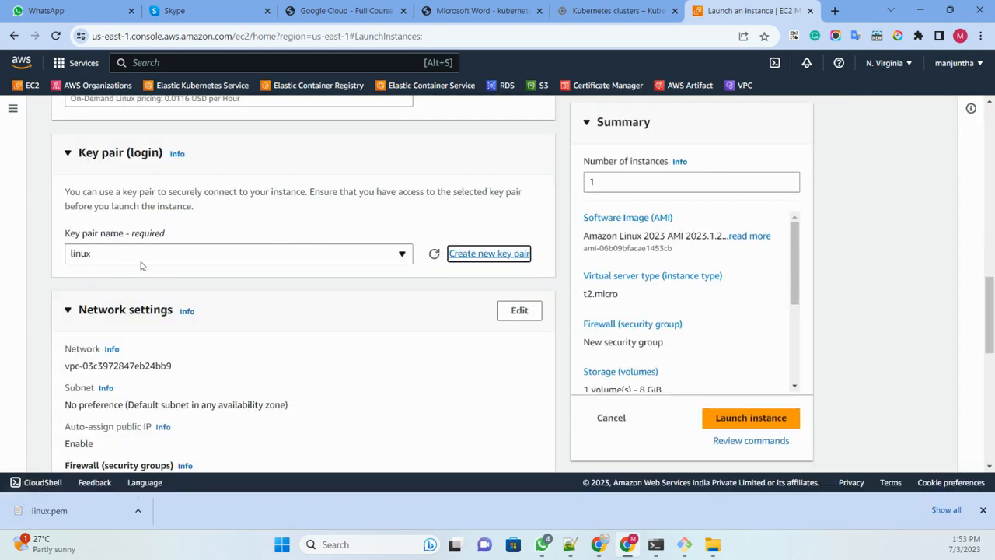
pyautogui.click(164, 258)
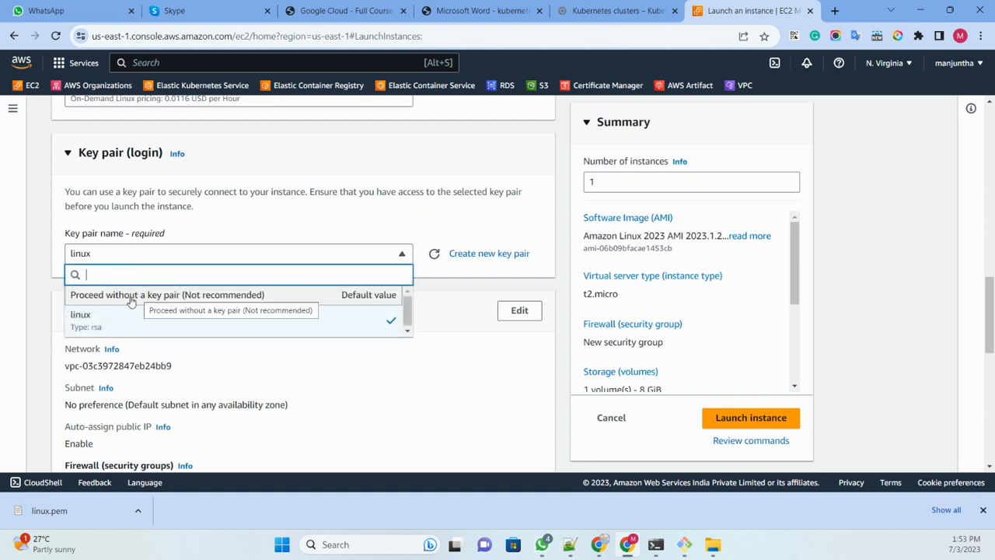
pyautogui.click(36, 289)
# Open the network settings for editing and review the available VPC and subnet choices.
pyautogui.scroll(-2, 186, 245)
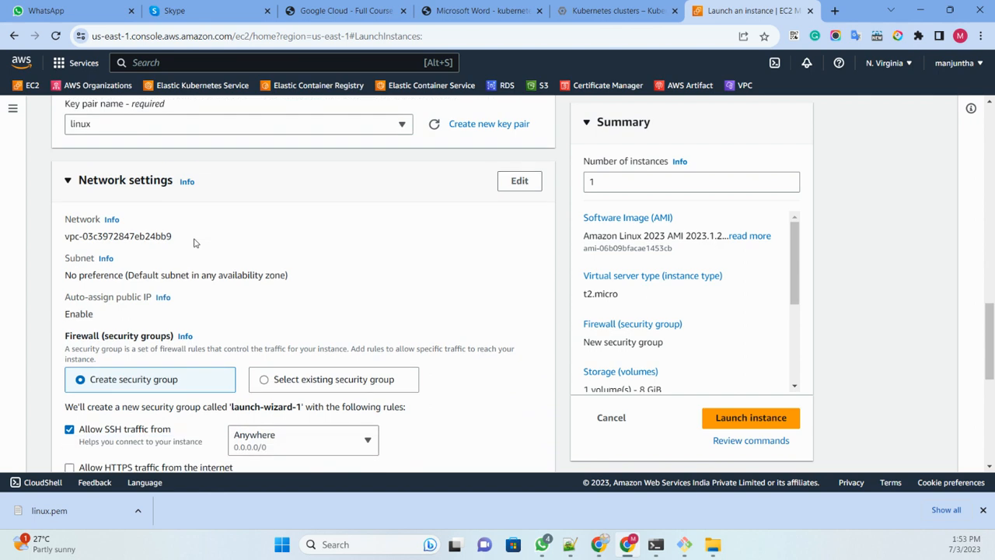
pyautogui.click(519, 180)
pyautogui.click(204, 247)
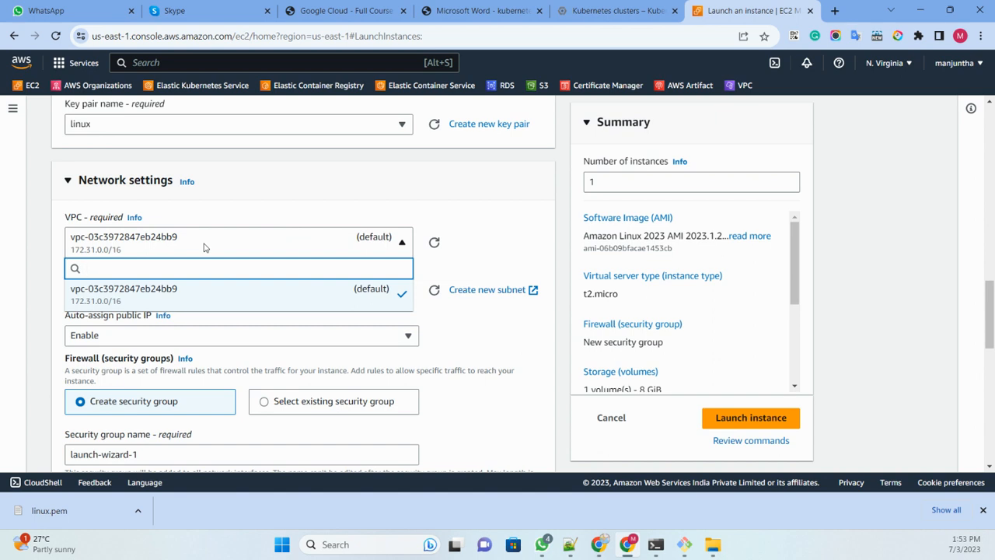
pyautogui.click(205, 247)
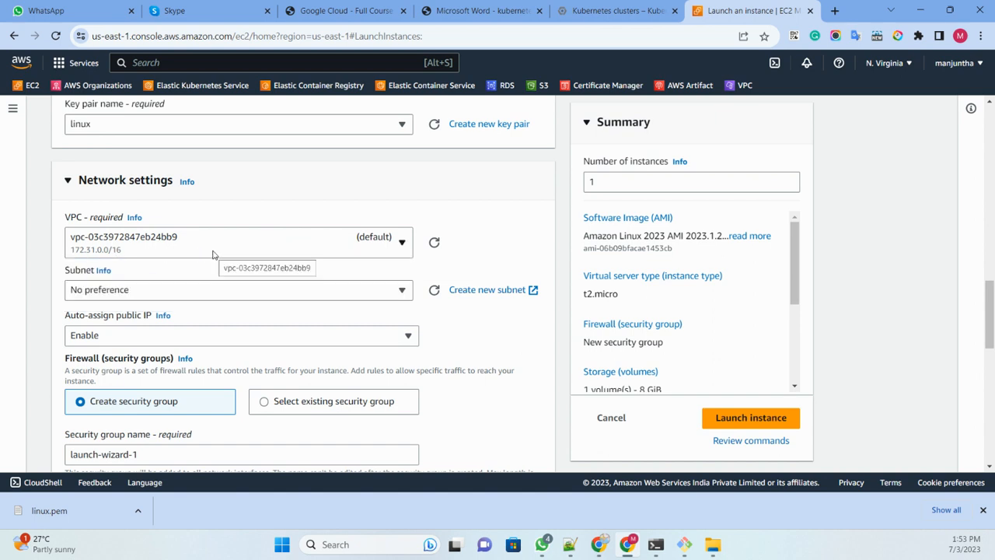
pyautogui.click(156, 296)
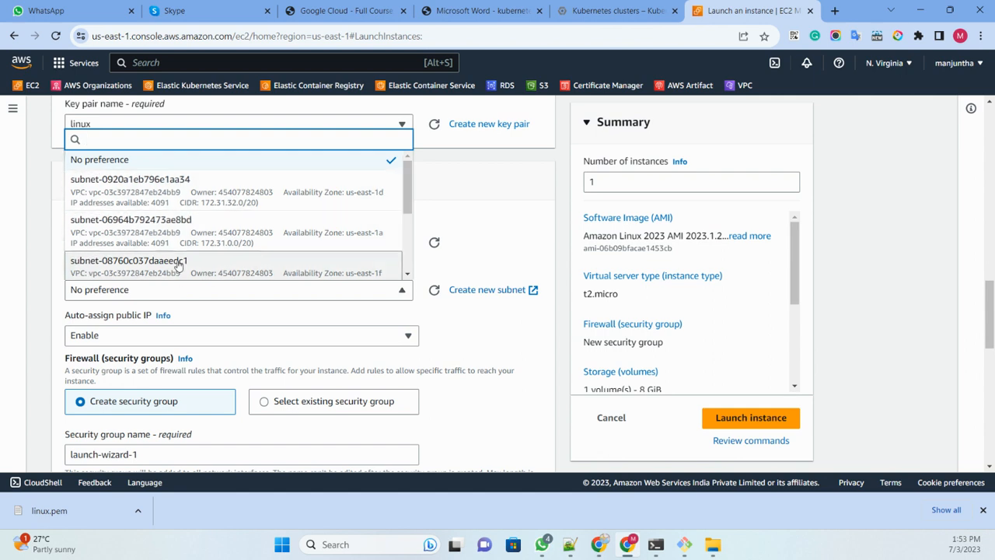
pyautogui.scroll(-3, 171, 261)
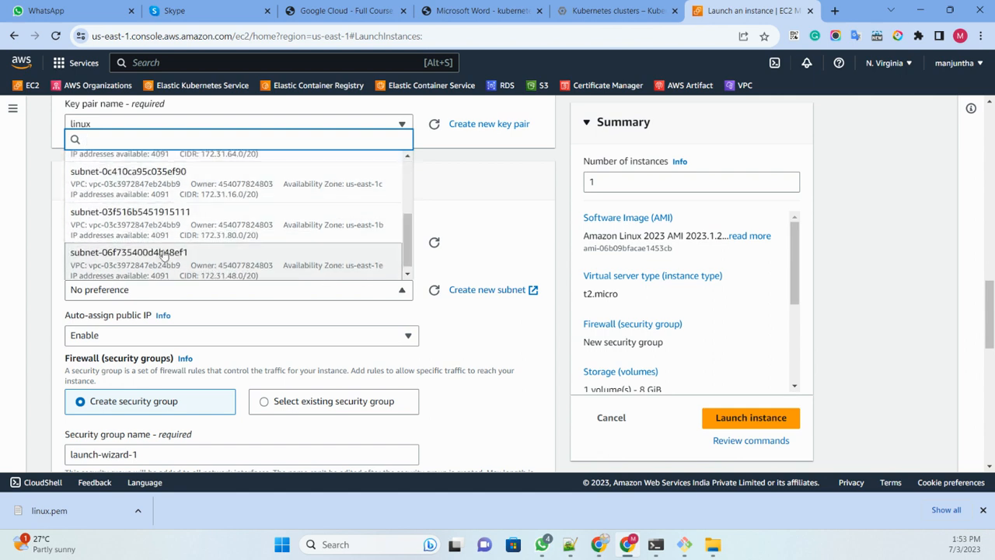
pyautogui.click(44, 281)
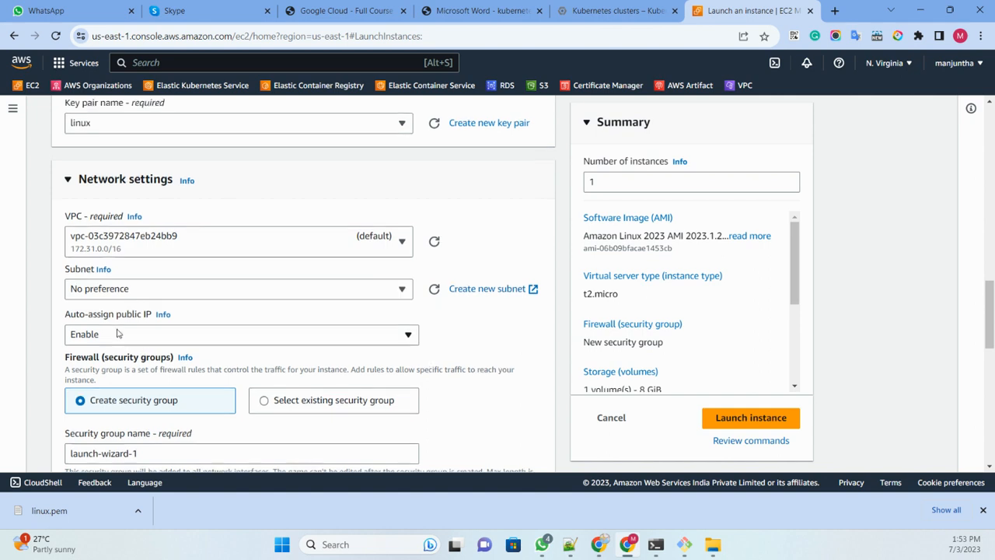
# Switch the firewall to an existing security group and select the default group.
pyautogui.scroll(-2, 118, 333)
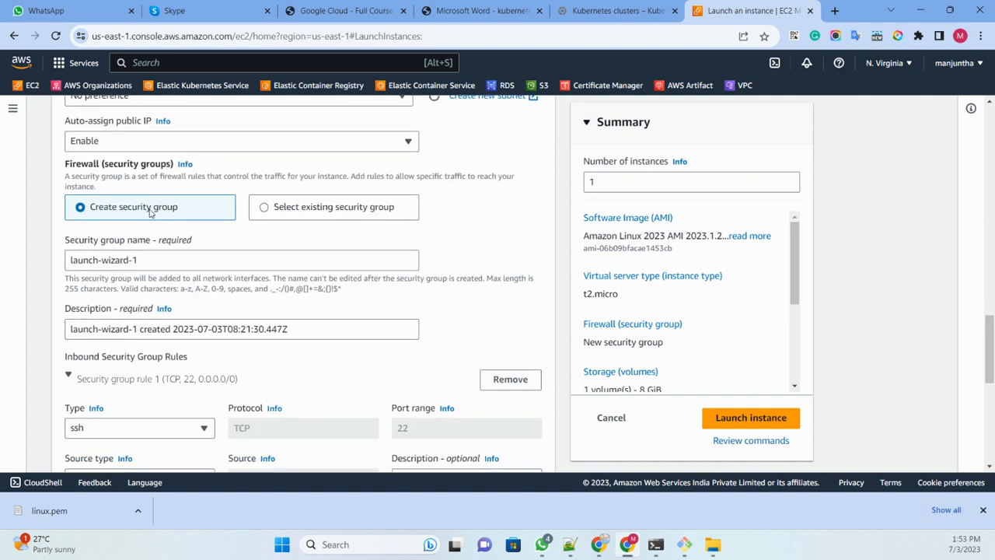
pyautogui.click(264, 213)
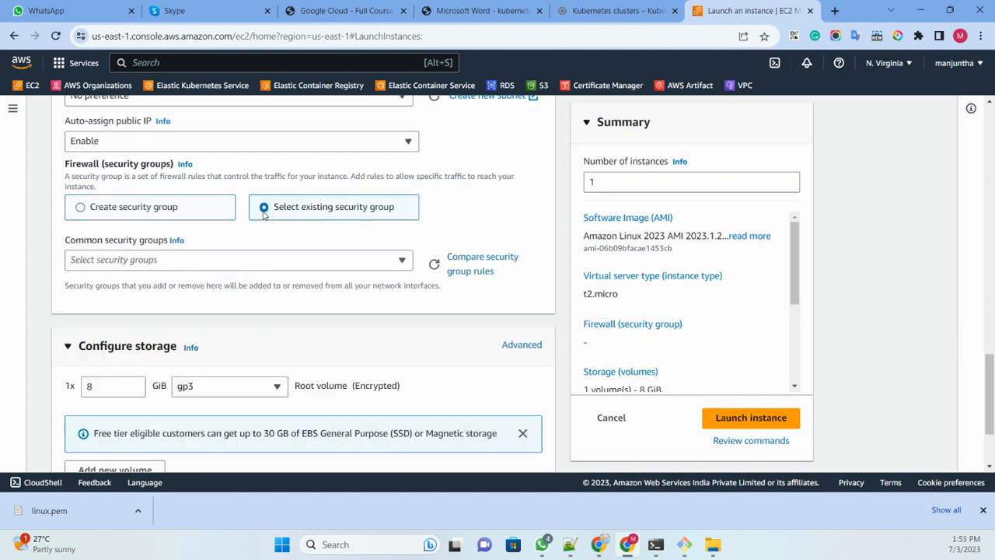
pyautogui.click(152, 266)
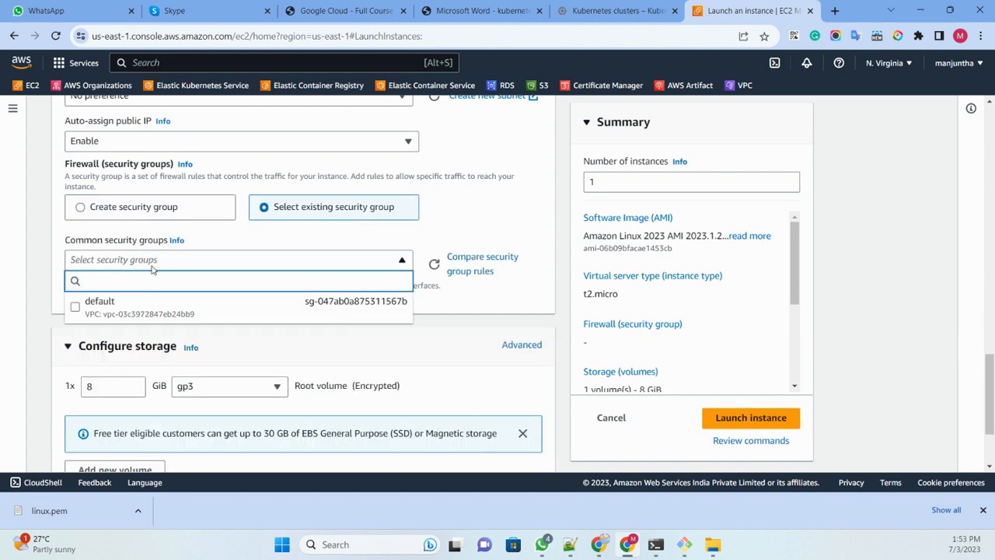
pyautogui.click(129, 307)
# Review the root volume types and choose General purpose SSD (gp3).
pyautogui.scroll(-2, 99, 227)
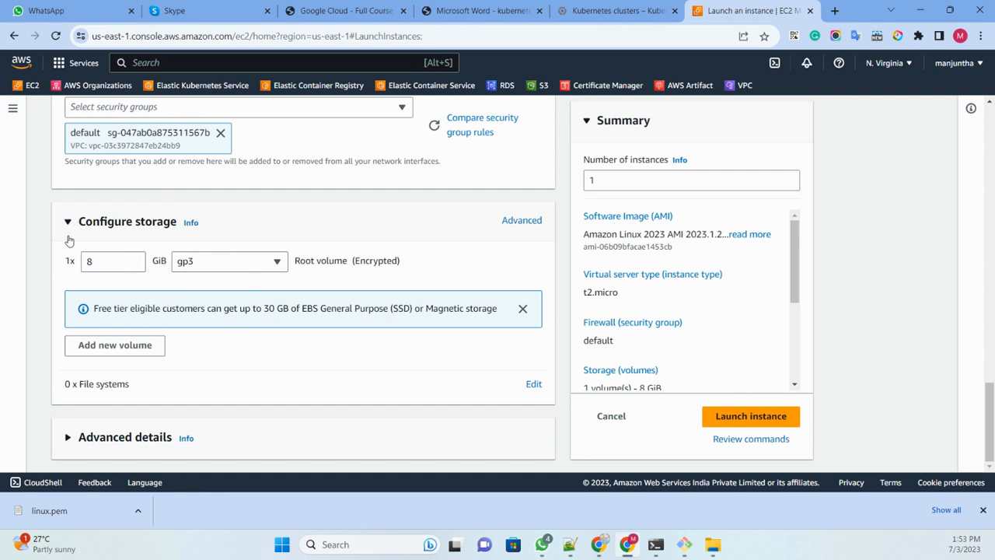
pyautogui.click(241, 267)
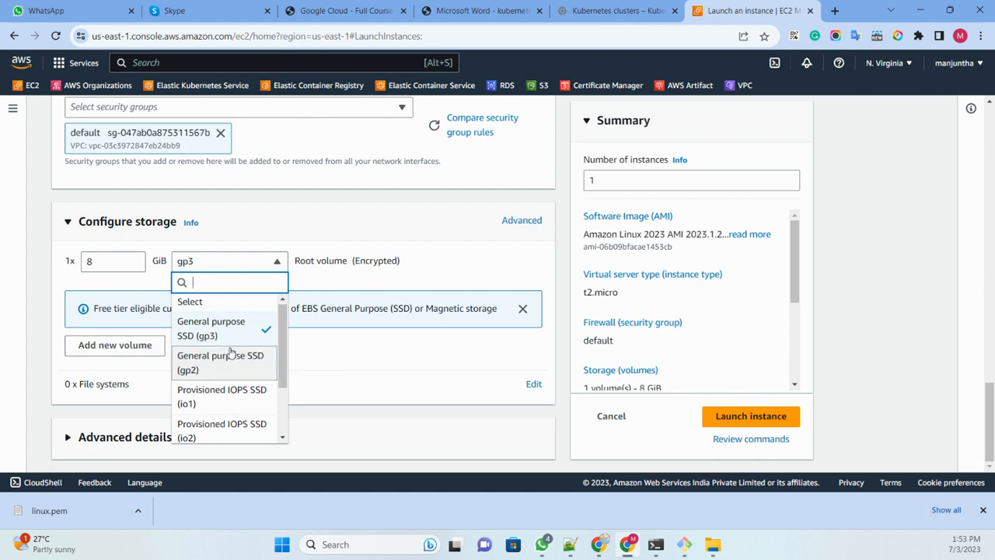
pyautogui.scroll(-2, 225, 334)
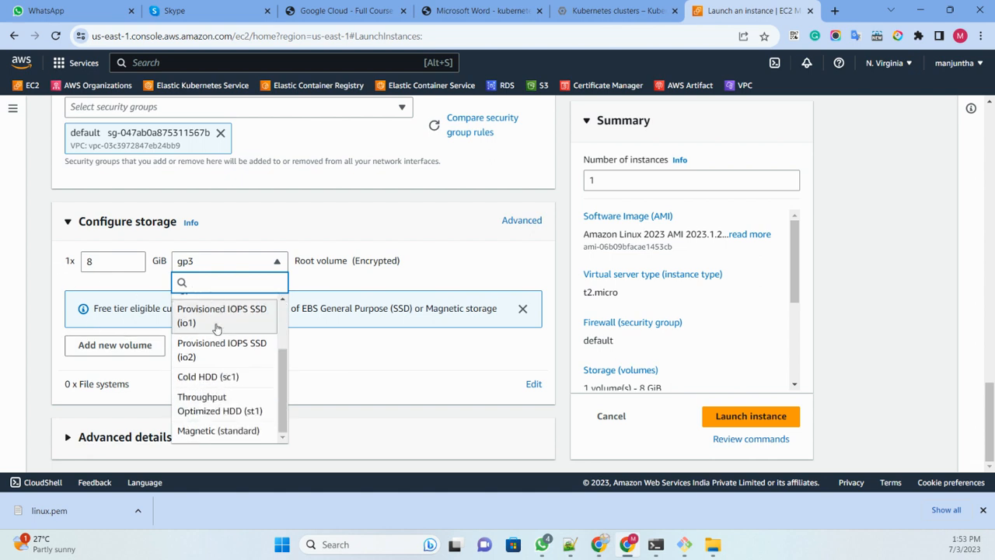
pyautogui.scroll(2, 215, 328)
pyautogui.click(212, 338)
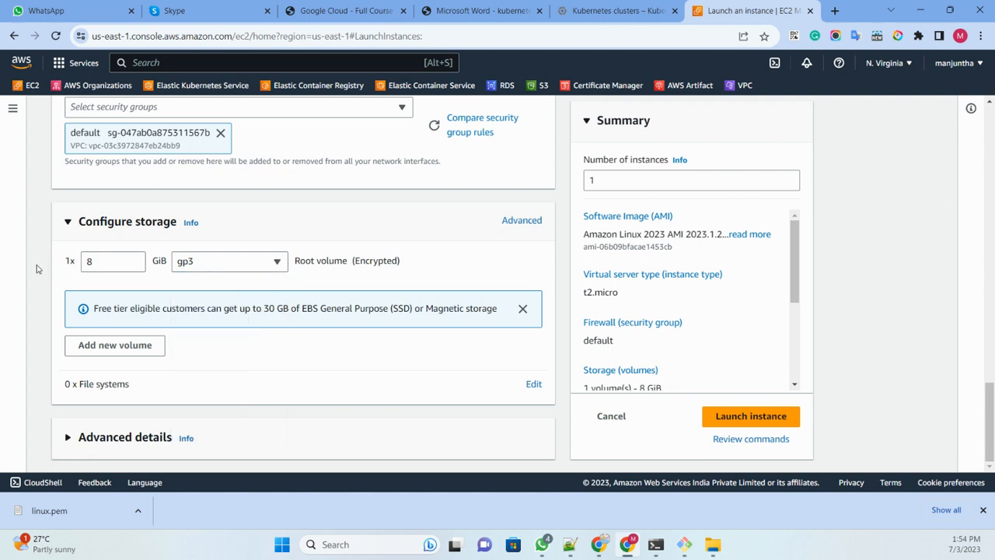
# Expand the advanced details and review the IAM instance profile and instance auto-recovery choices.
pyautogui.click(68, 438)
pyautogui.scroll(-3, 70, 388)
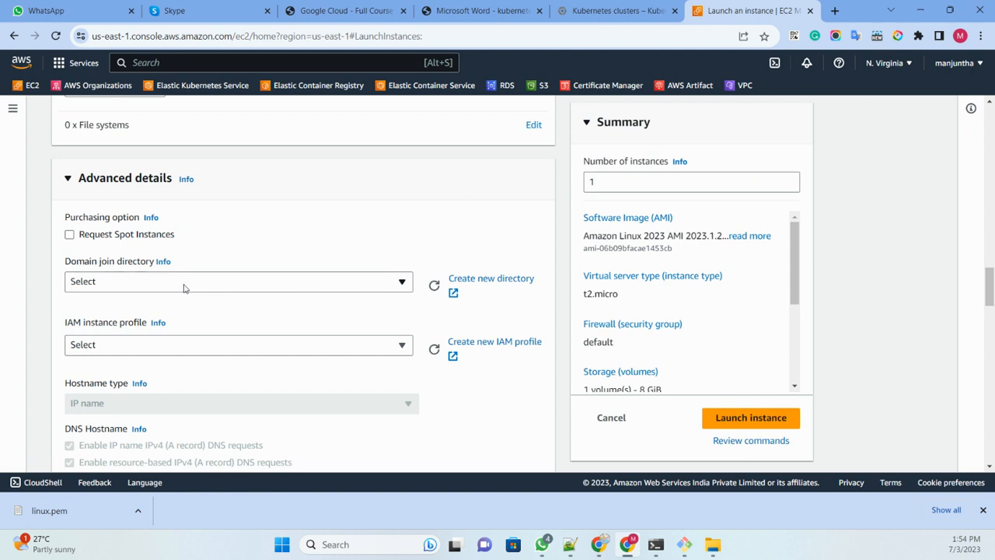
pyautogui.click(112, 346)
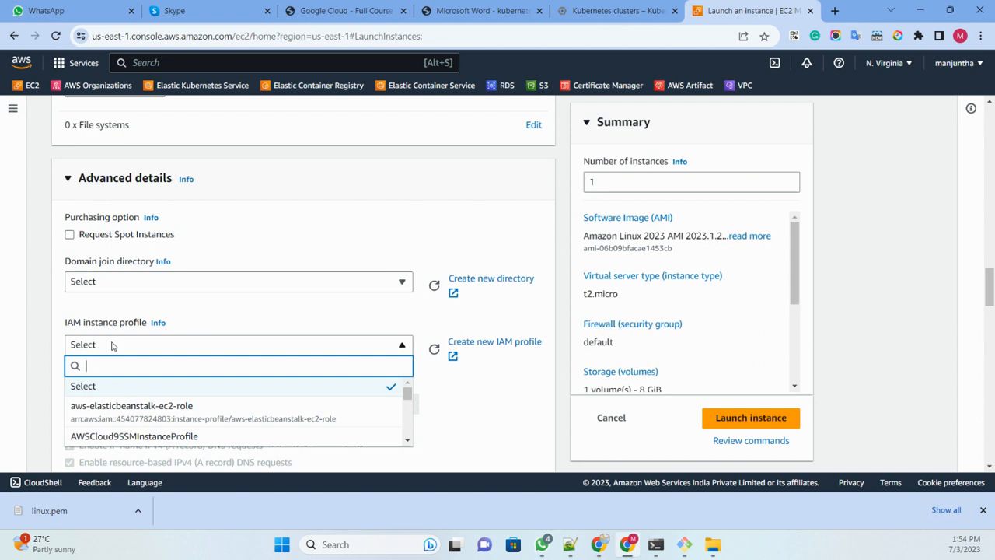
pyautogui.click(112, 346)
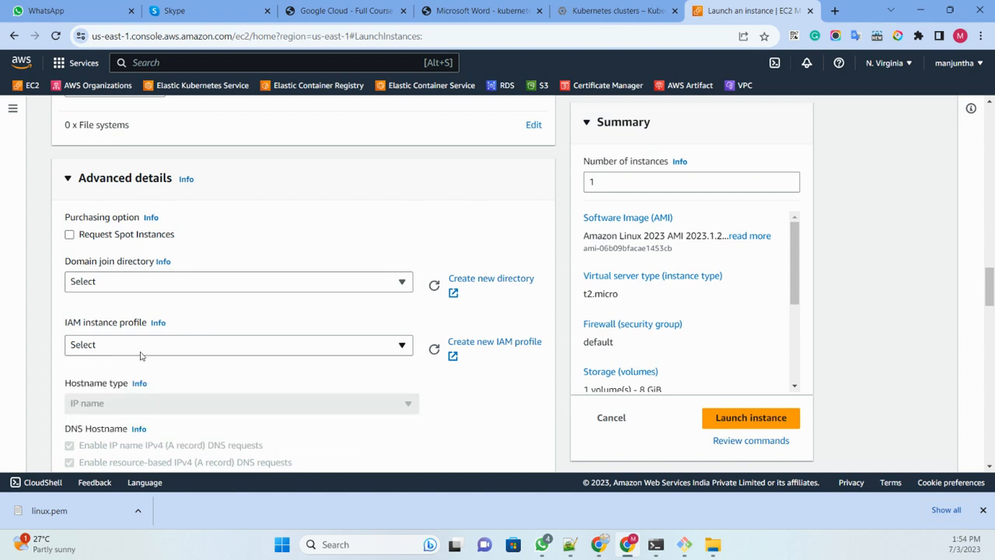
pyautogui.scroll(-3, 191, 344)
pyautogui.scroll(-1, 140, 222)
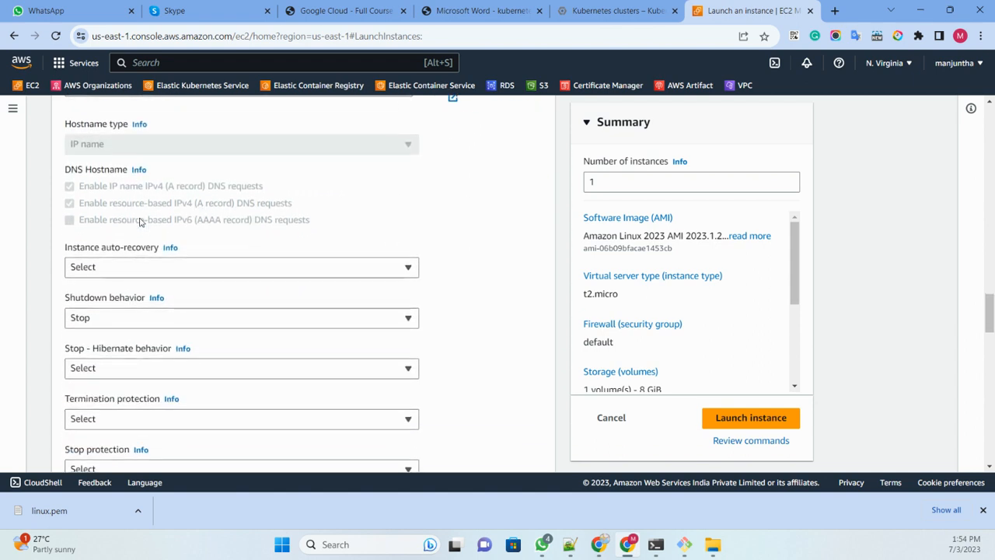
pyautogui.click(113, 268)
pyautogui.click(113, 270)
# Examine the remaining advanced settings from stop protection down to the license configurations.
pyautogui.scroll(-3, 116, 311)
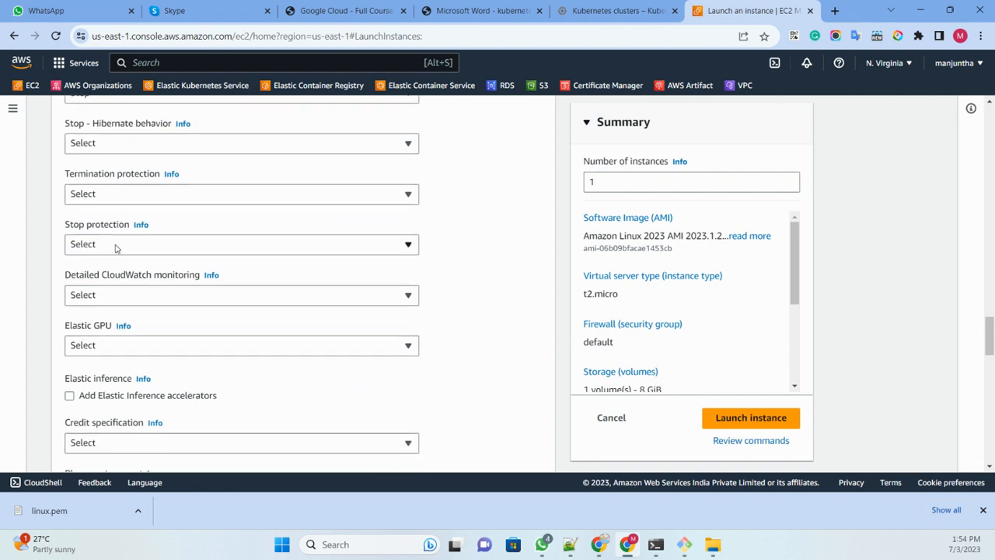
pyautogui.scroll(-2, 115, 247)
pyautogui.scroll(-2, 115, 247)
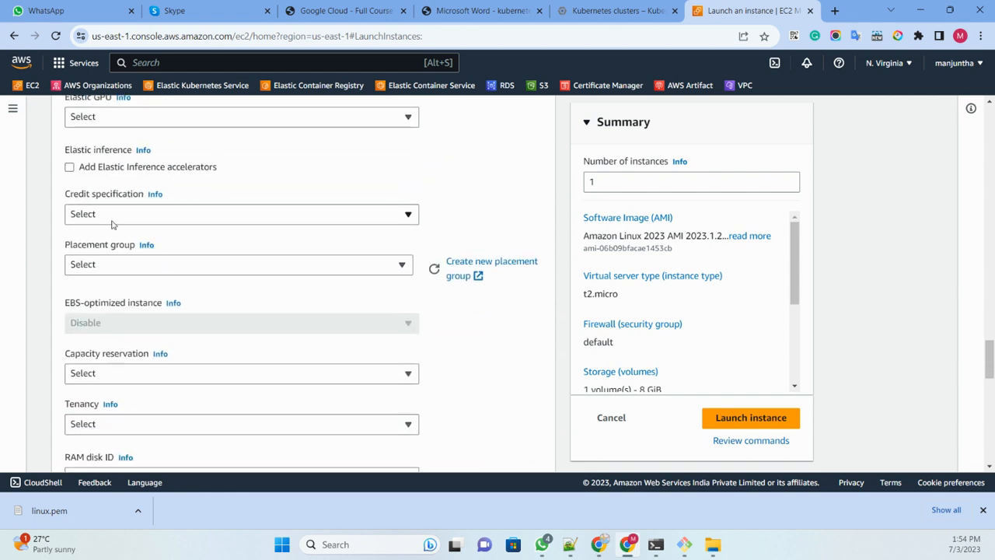
pyautogui.scroll(-2, 160, 225)
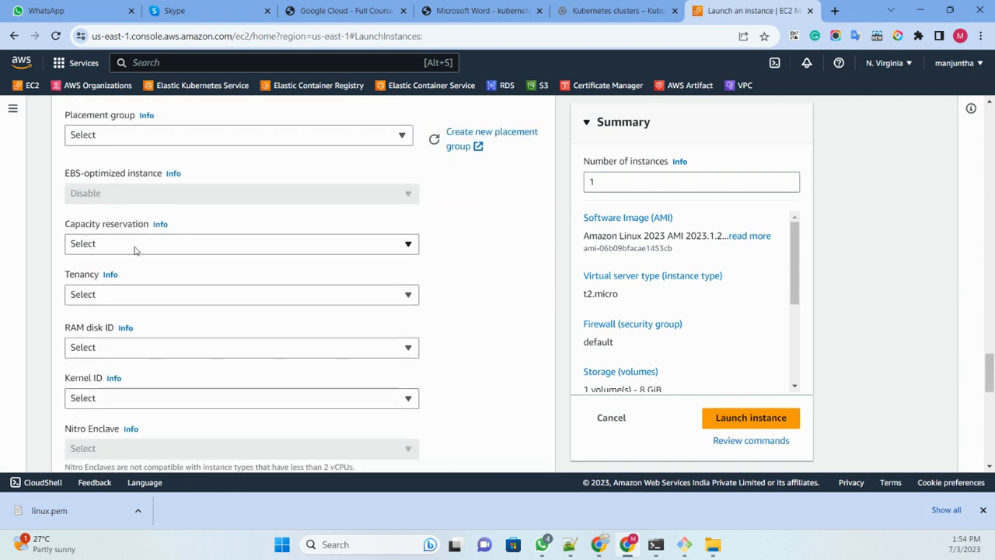
pyautogui.scroll(-2, 134, 250)
pyautogui.scroll(-2, 82, 231)
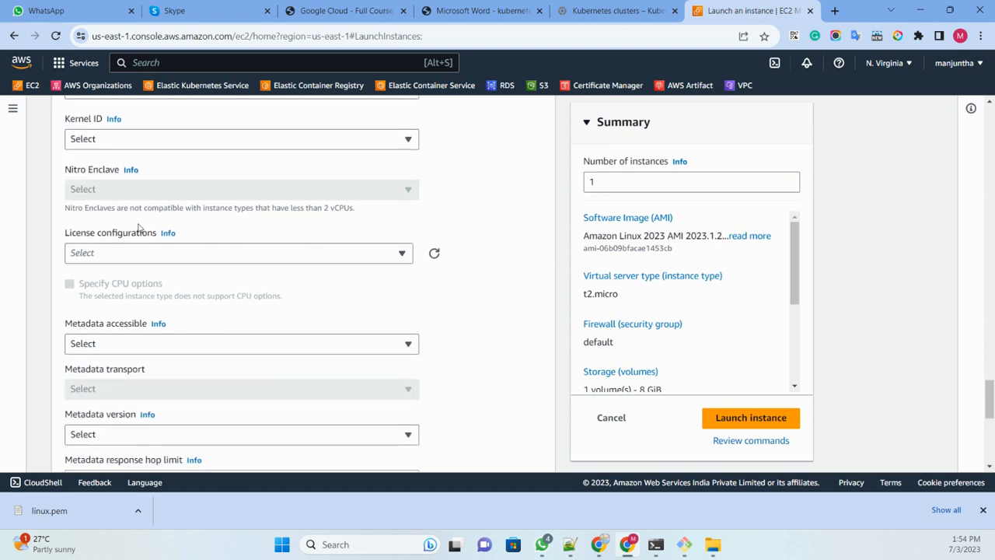
pyautogui.scroll(-1, 87, 203)
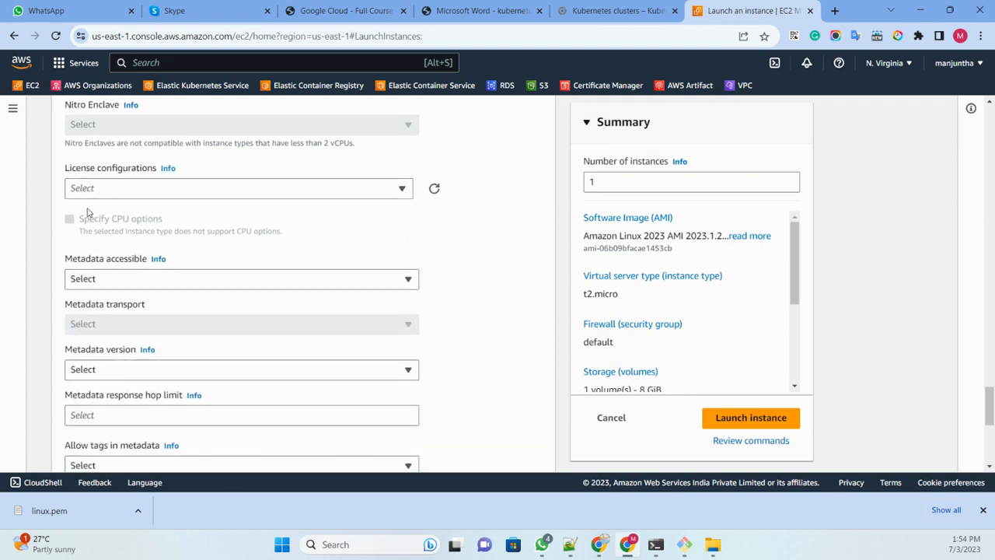
pyautogui.click(152, 192)
pyautogui.click(513, 248)
# Set Metadata accessible to Enabled and the metadata version to V1 and V2 (token optional).
pyautogui.scroll(-1, 84, 226)
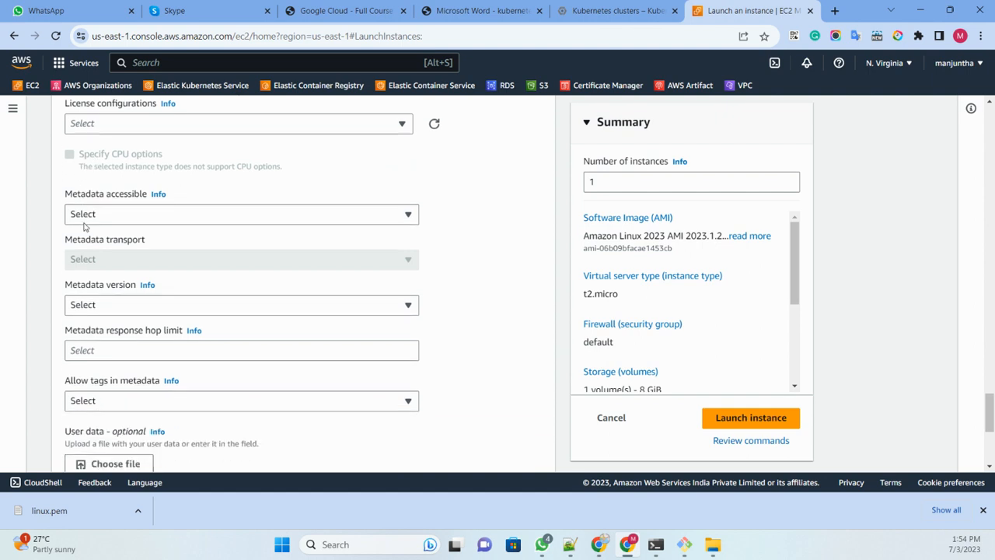
pyautogui.click(130, 222)
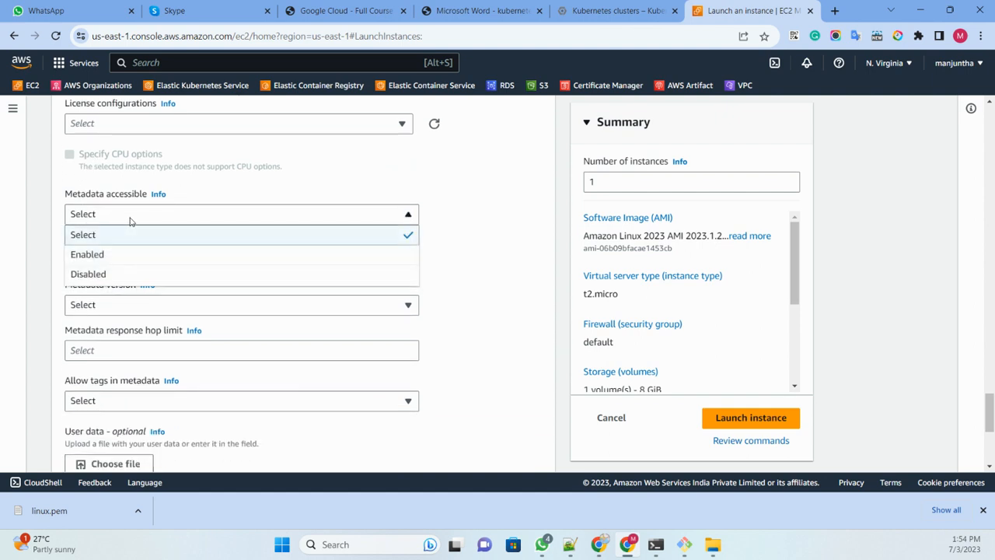
pyautogui.click(107, 257)
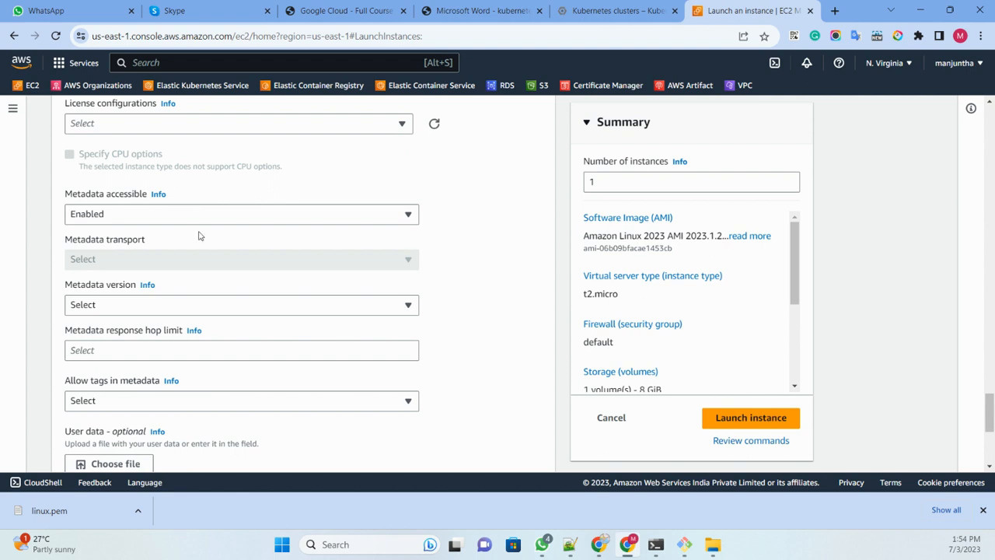
pyautogui.scroll(-2, 142, 222)
pyautogui.click(115, 179)
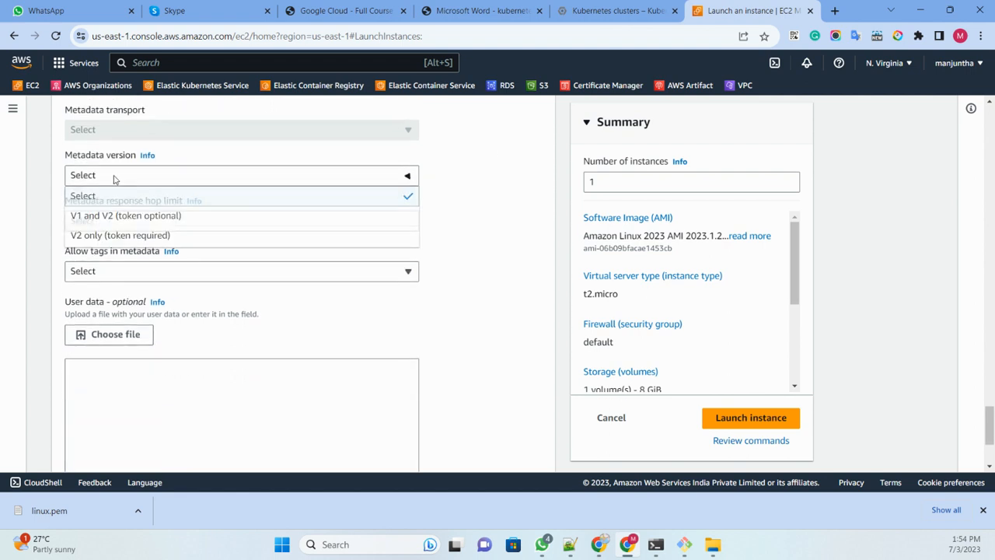
pyautogui.click(97, 221)
# Set Allow tags in metadata to Enable for the instance.
pyautogui.click(120, 224)
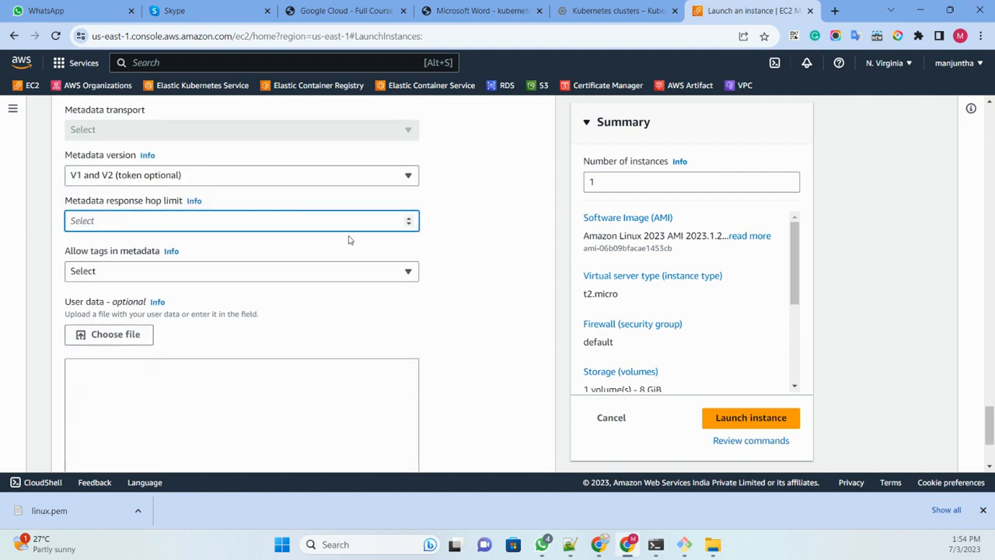
pyautogui.click(130, 276)
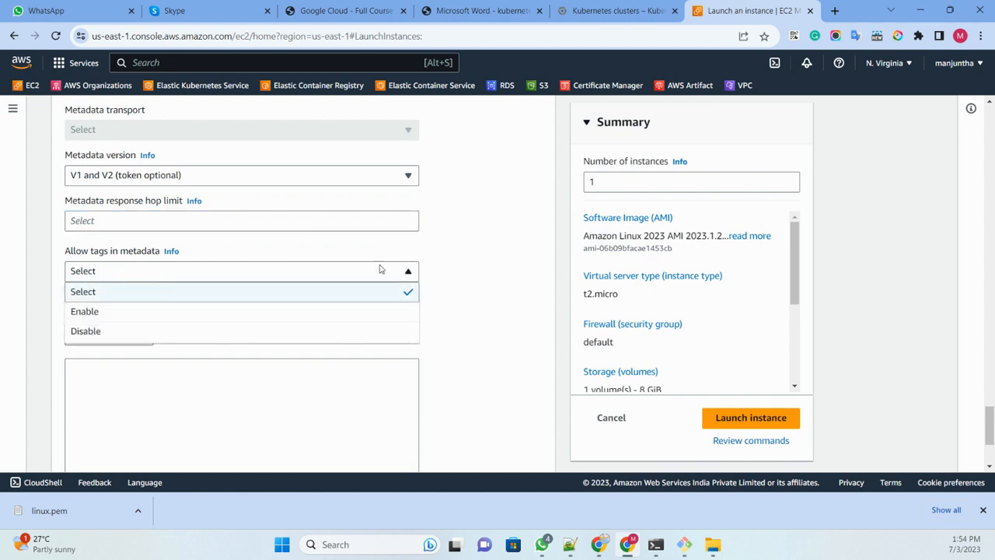
pyautogui.click(83, 311)
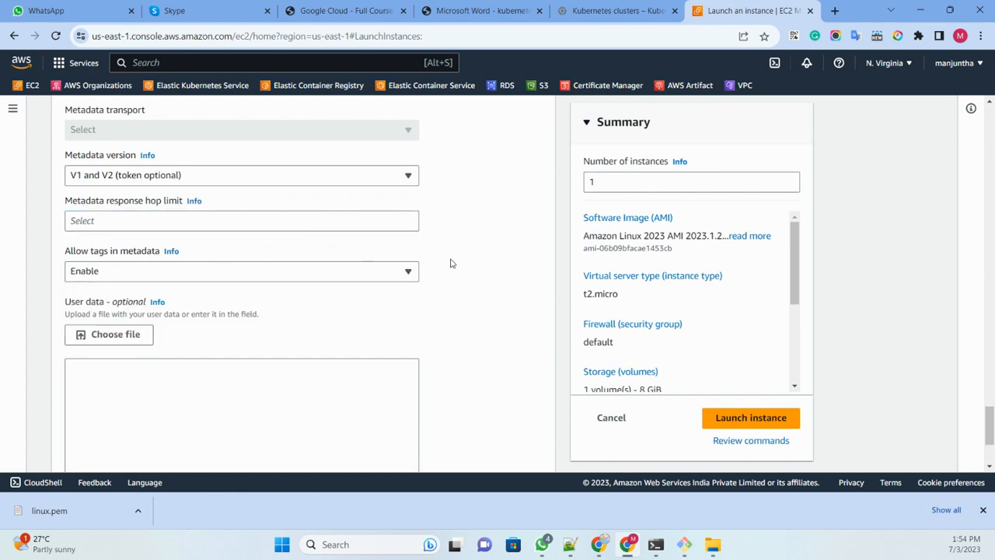
# Show the help for user data and open its Linux and Windows documentation pages in separate browser tabs.
pyautogui.scroll(-2, 404, 261)
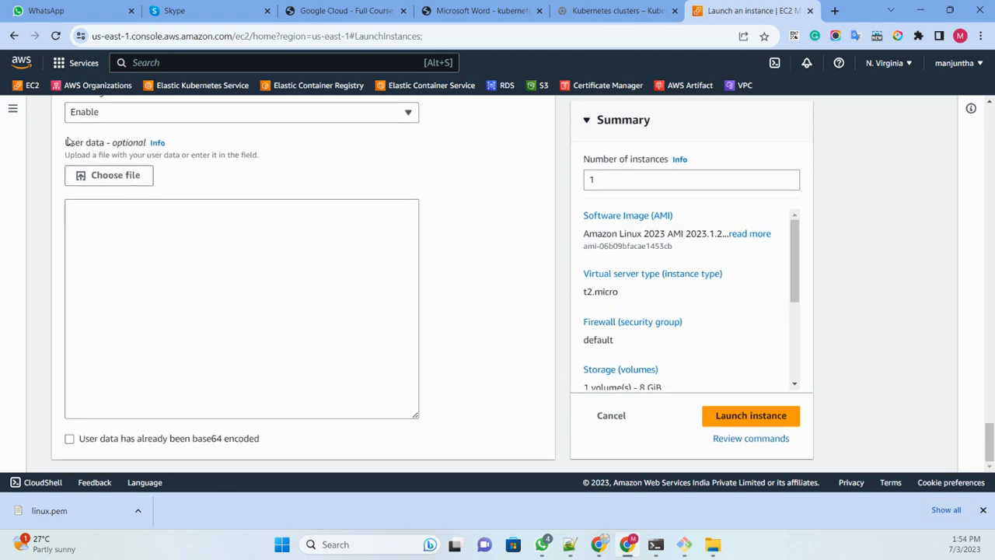
pyautogui.click(156, 144)
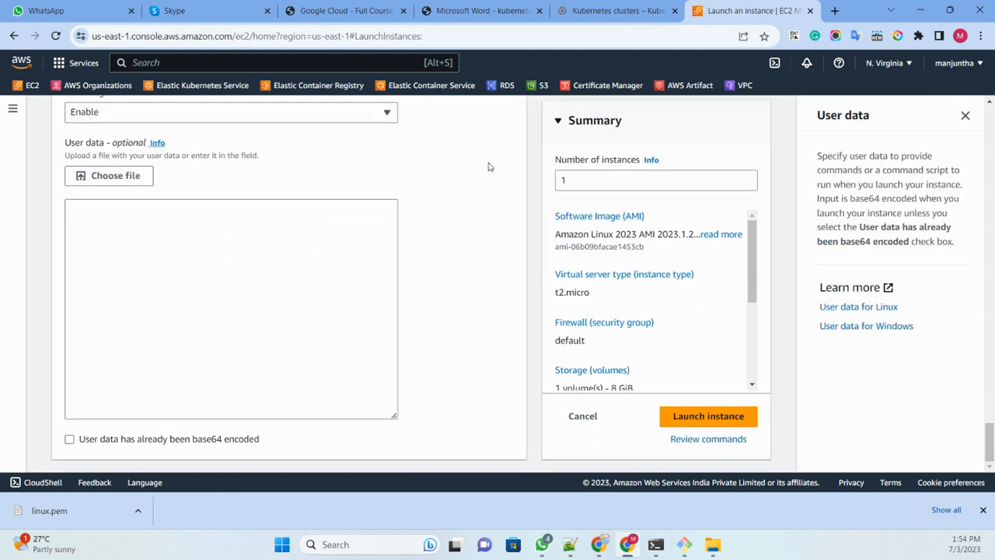
pyautogui.rightClick(841, 310)
pyautogui.click(775, 316)
pyautogui.rightClick(878, 329)
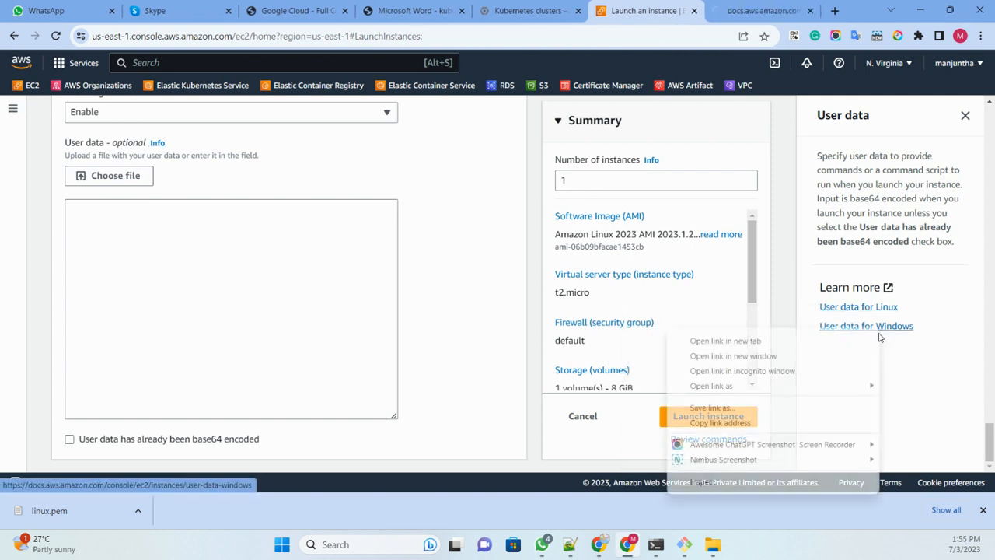
pyautogui.click(839, 341)
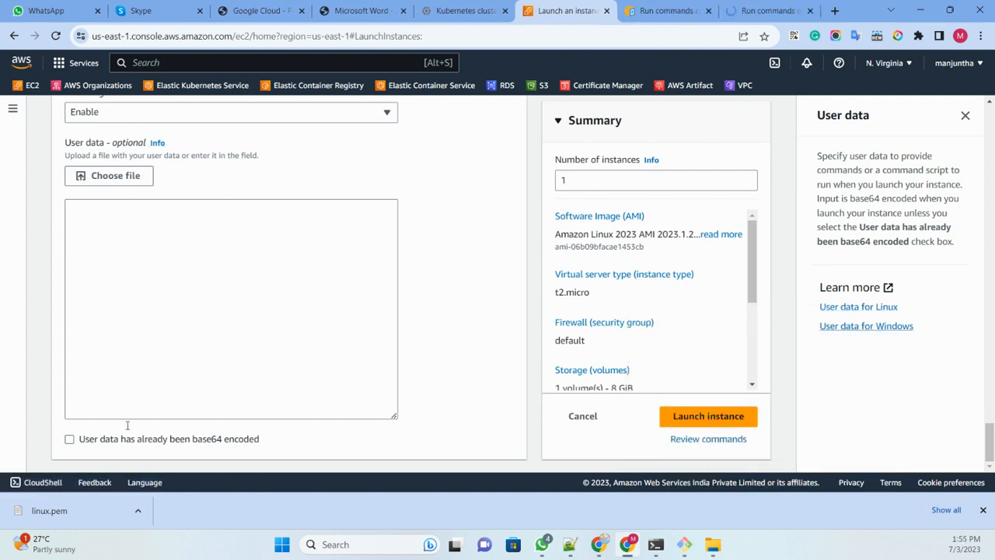
# Launch the configured Linux instance and look through the suggested next steps.
pyautogui.click(703, 422)
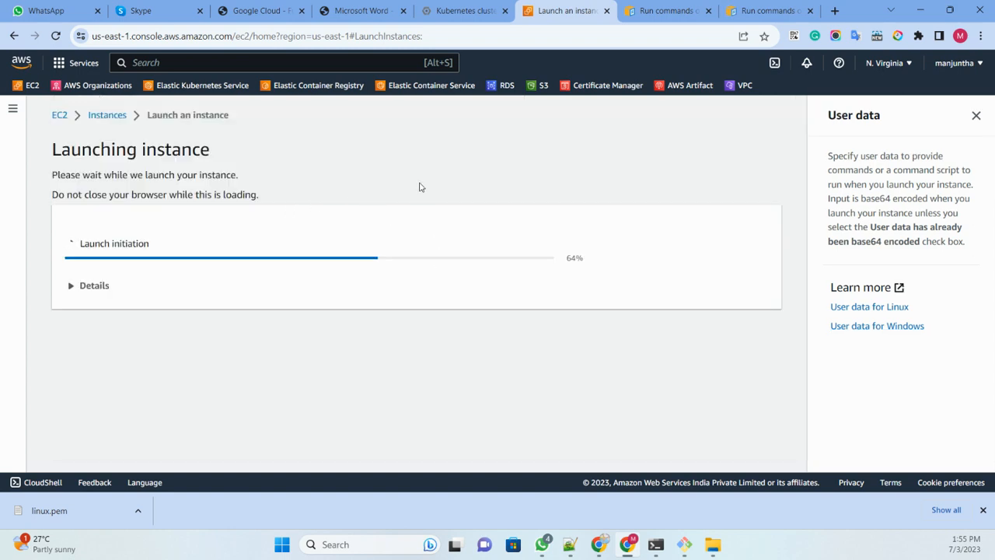
pyautogui.scroll(-3, 381, 209)
pyautogui.scroll(-2, 381, 217)
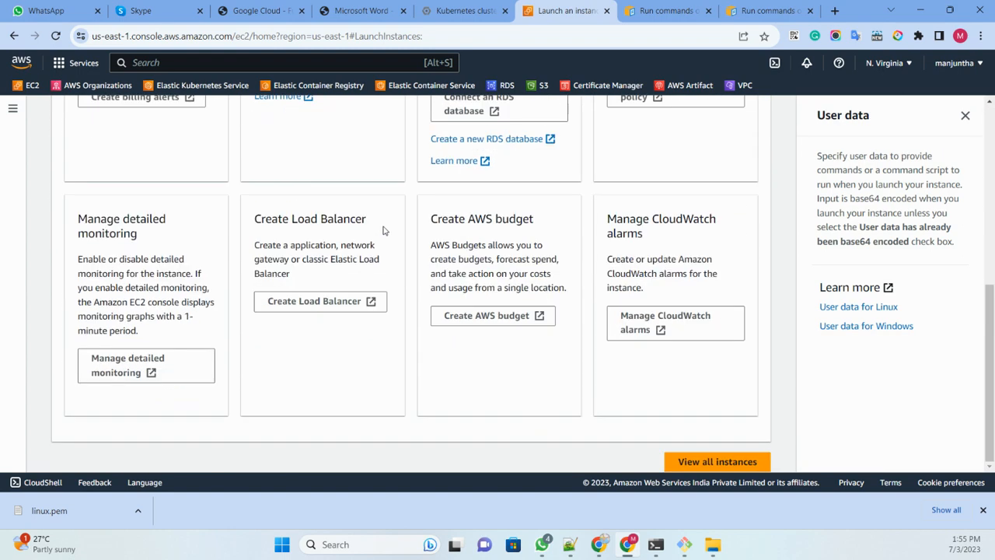
# Open the list of all instances, refresh it and narrow its Name column.
pyautogui.click(709, 459)
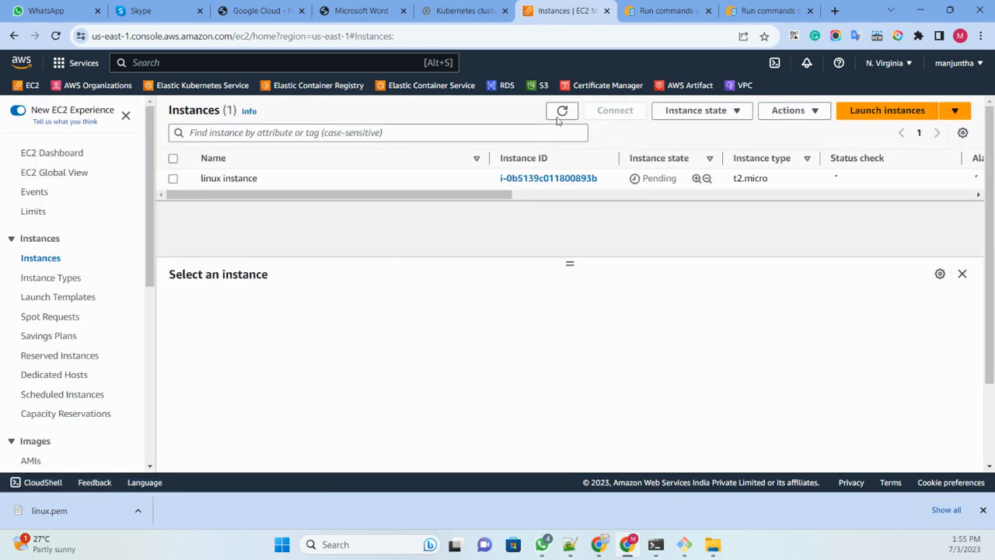
pyautogui.click(558, 118)
pyautogui.moveTo(488, 158); pyautogui.dragTo(321, 158)
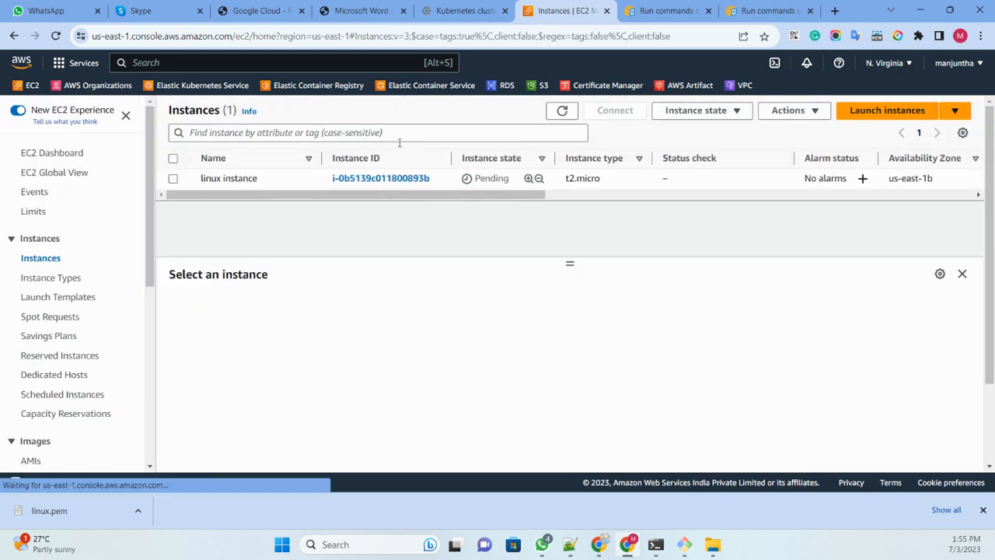
# Start launching another instance and name it "windows server".
pyautogui.click(874, 114)
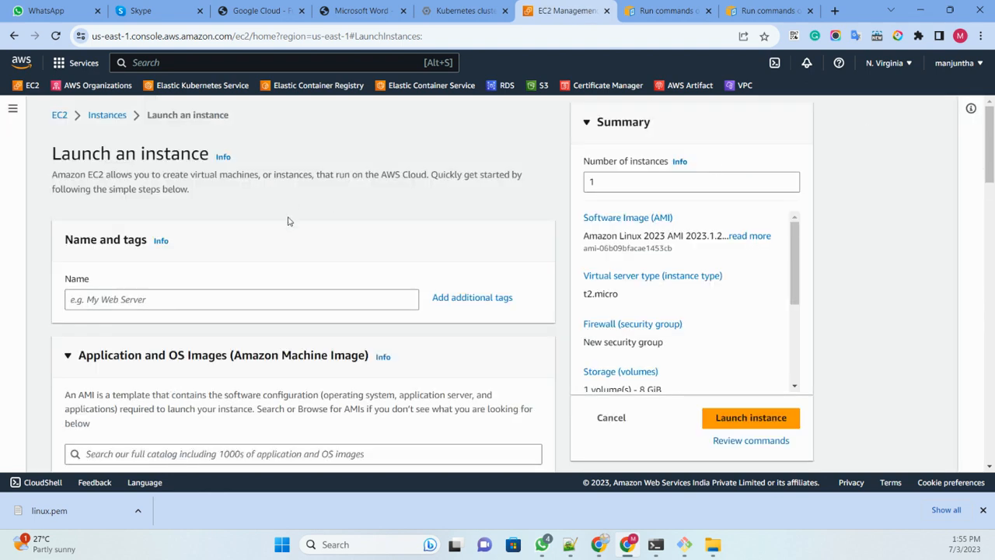
pyautogui.click(126, 300)
pyautogui.write('win')
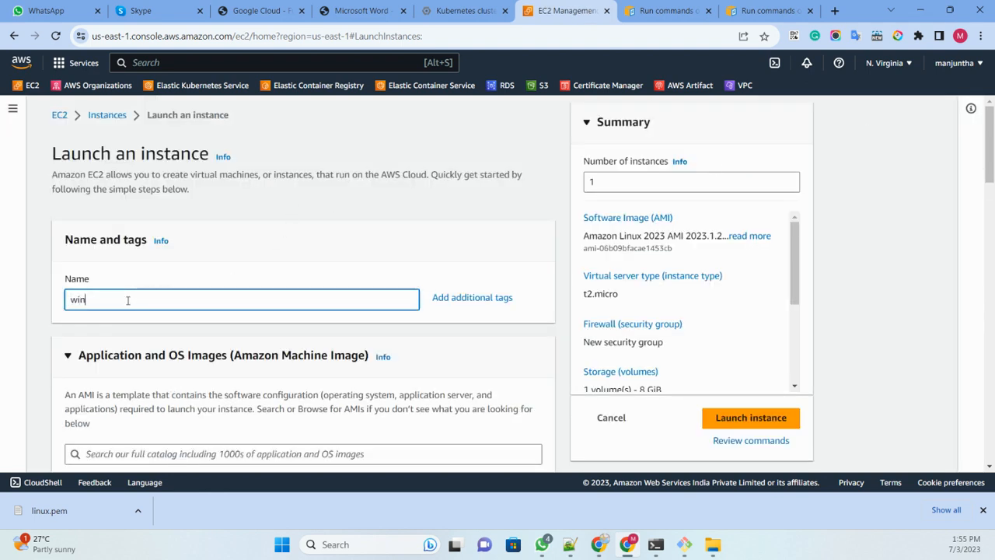
pyautogui.write('dows server')
# Choose the Windows quick start image, Microsoft Windows Server 2022 Base, for the new instance.
pyautogui.scroll(-1, 276, 211)
pyautogui.scroll(-3, 279, 208)
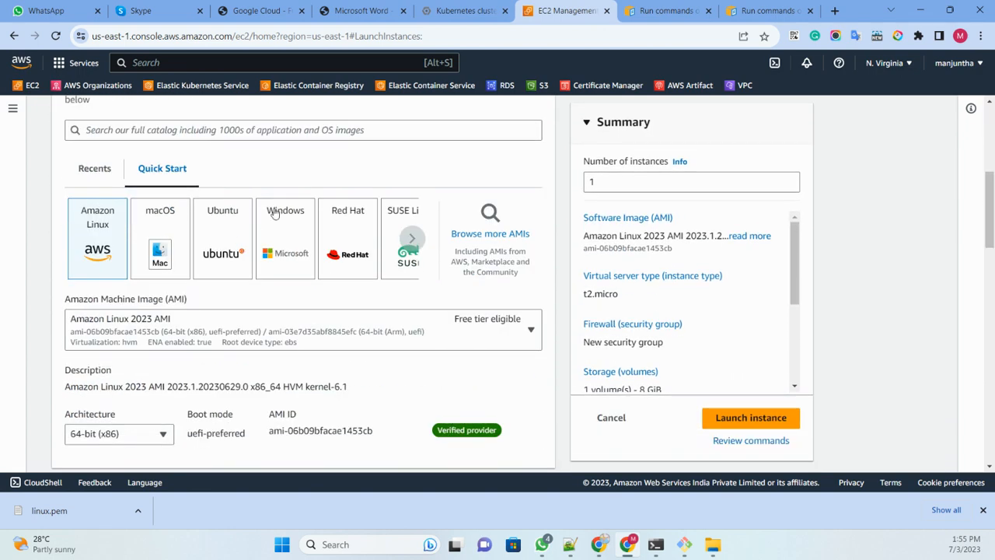
pyautogui.click(287, 247)
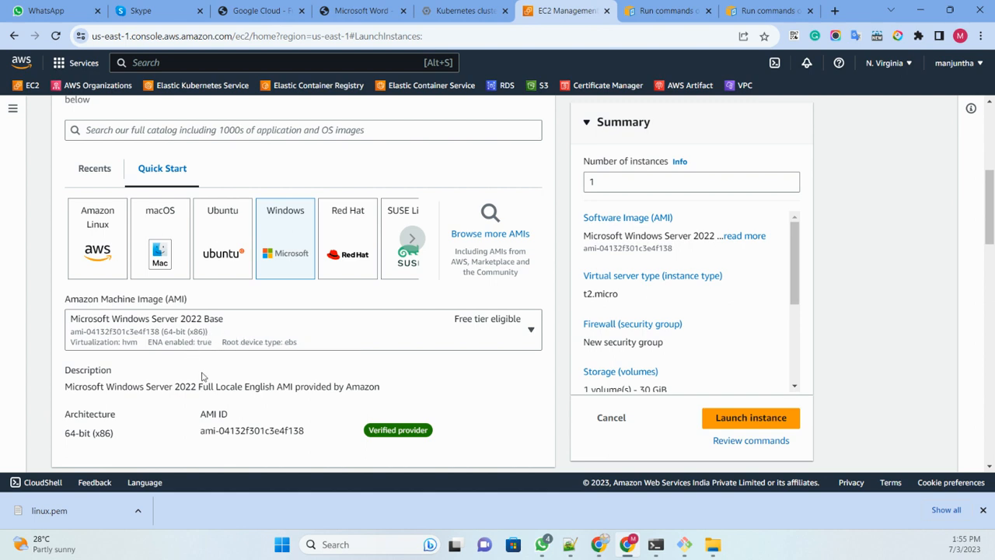
# Review the available instance types and set the Windows instance's type to t2.medium.
pyautogui.scroll(-1, 204, 326)
pyautogui.scroll(-2, 218, 296)
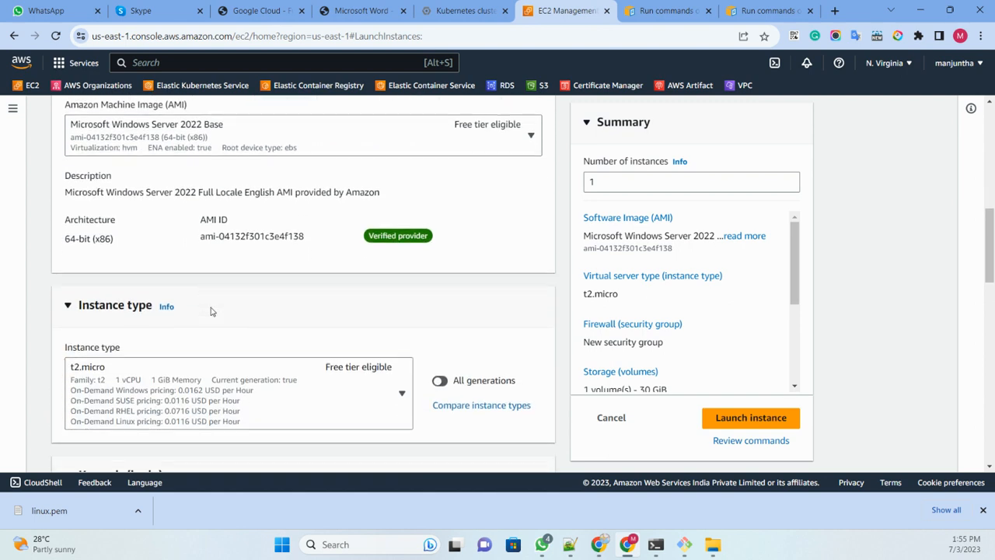
pyautogui.scroll(-2, 203, 237)
pyautogui.click(196, 263)
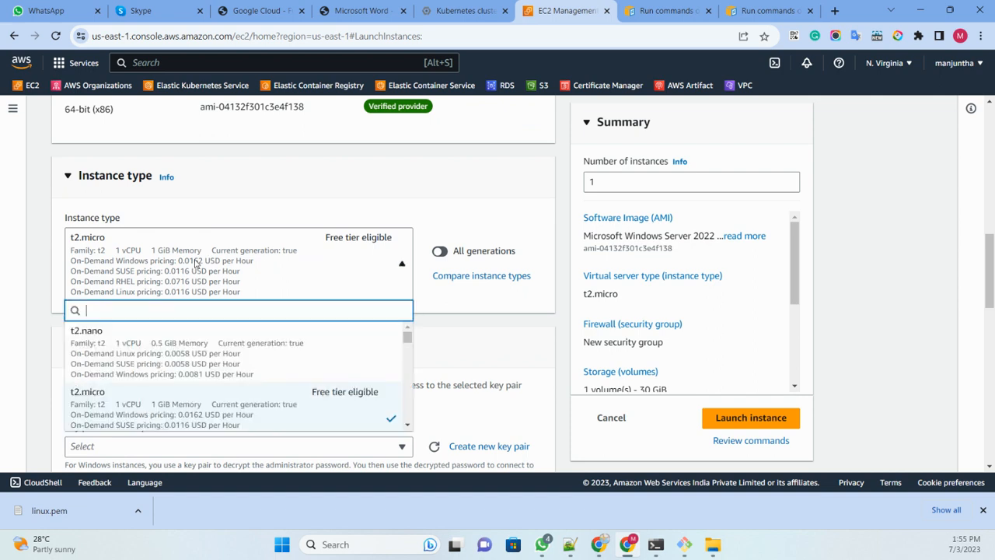
pyautogui.scroll(-2, 208, 376)
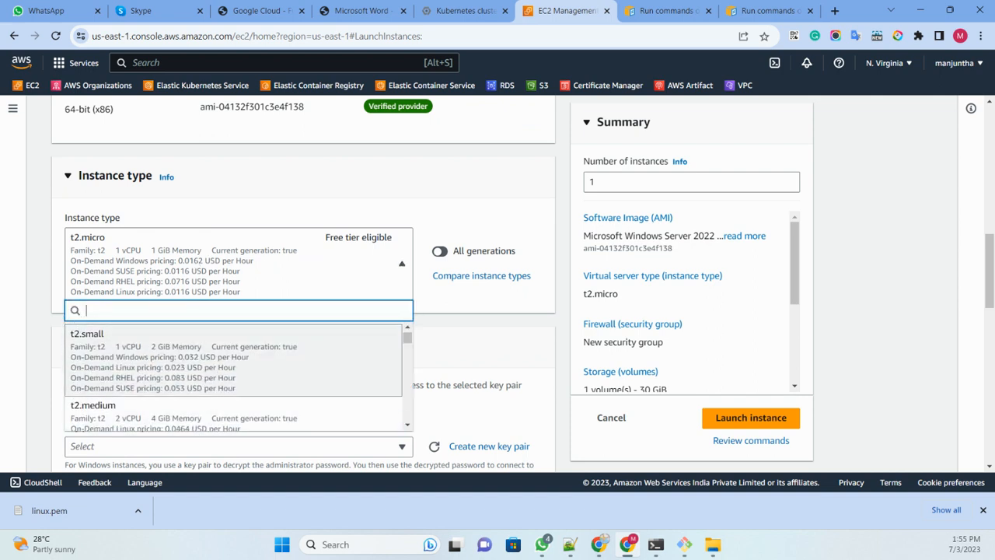
pyautogui.scroll(-3, 212, 373)
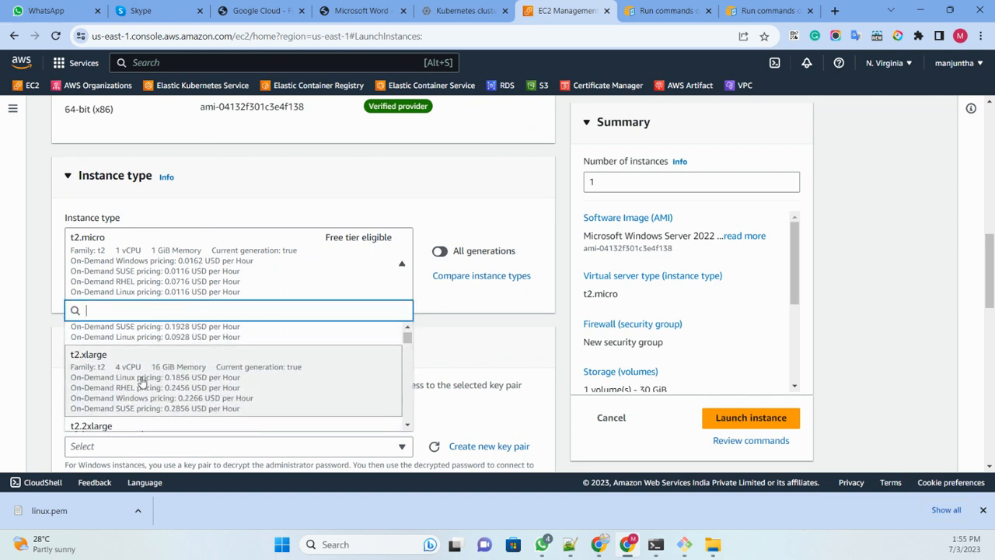
pyautogui.scroll(2, 171, 382)
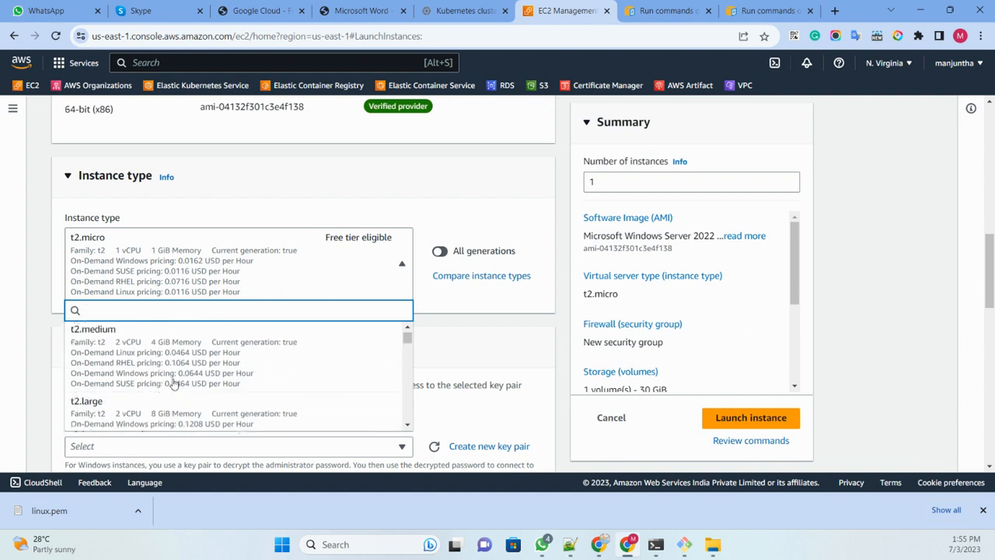
pyautogui.click(134, 364)
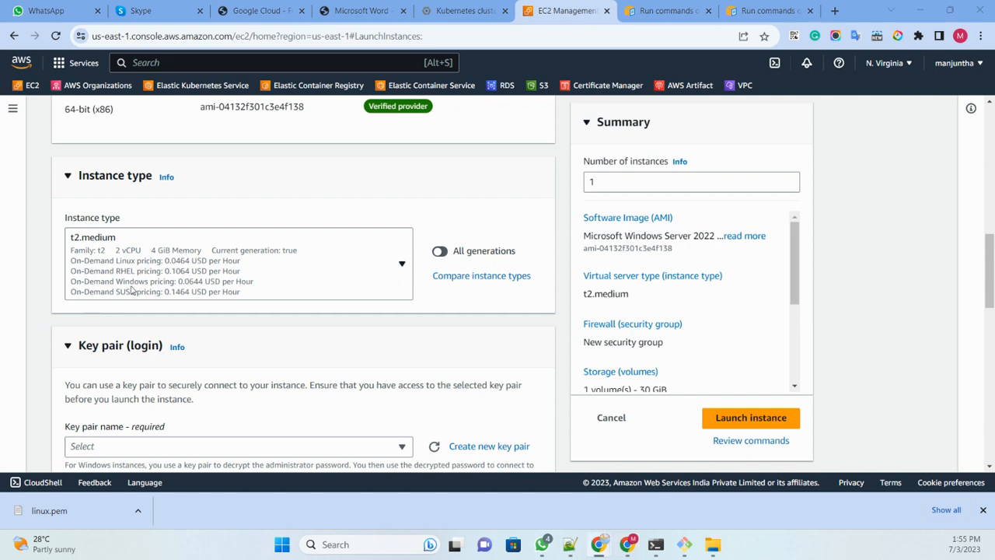
pyautogui.scroll(-2, 132, 255)
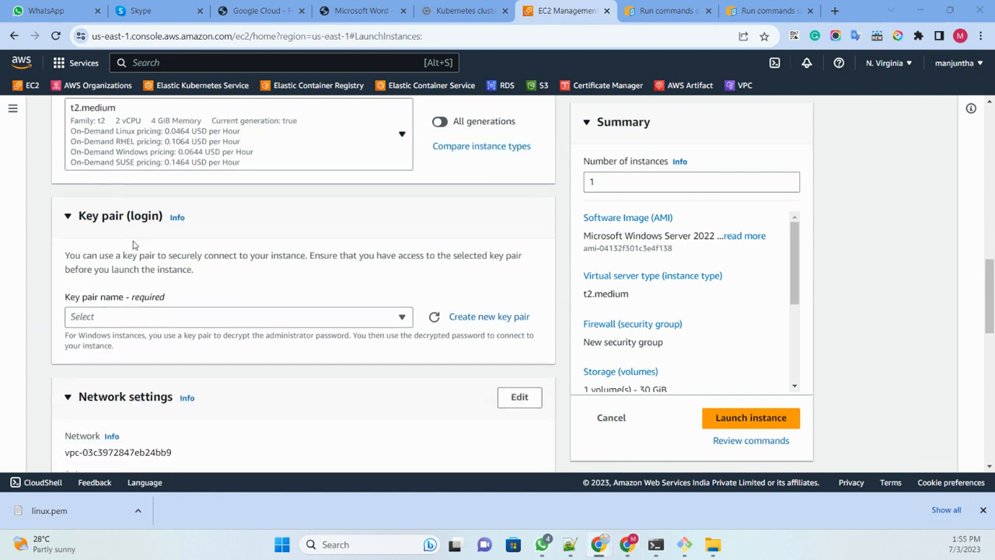
# Create a new RSA key pair named "Windows" in .pem format for the Windows instance's login.
pyautogui.click(138, 314)
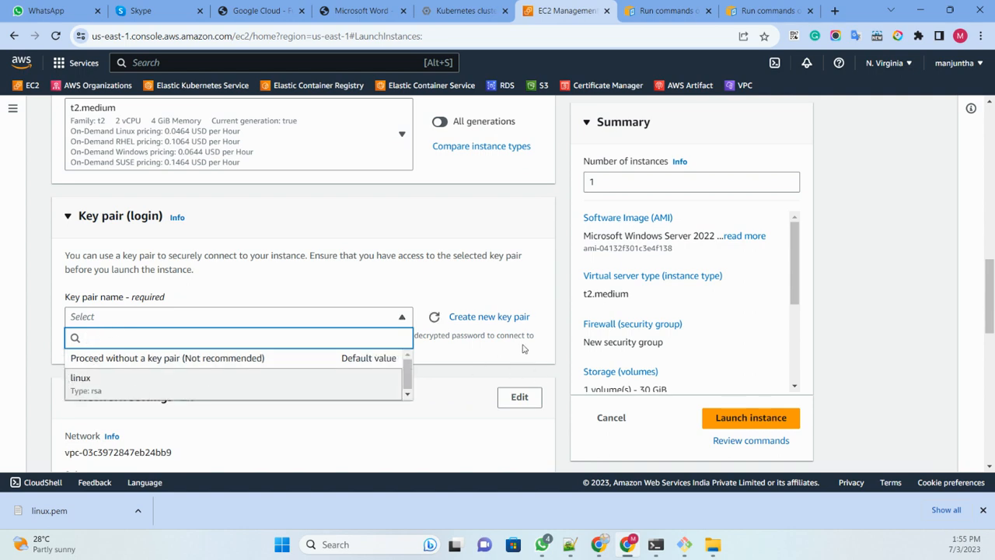
pyautogui.click(483, 316)
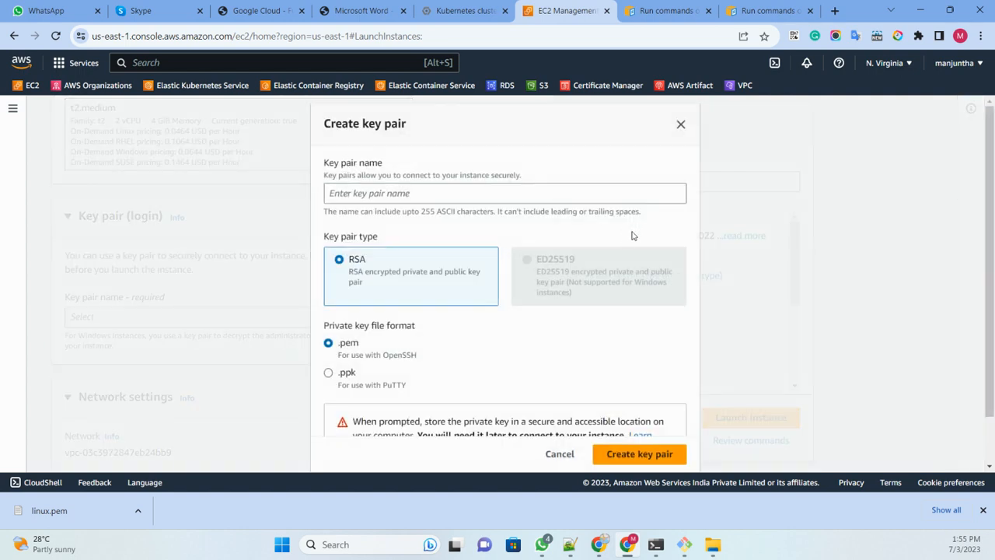
pyautogui.click(384, 196)
pyautogui.write('Windows')
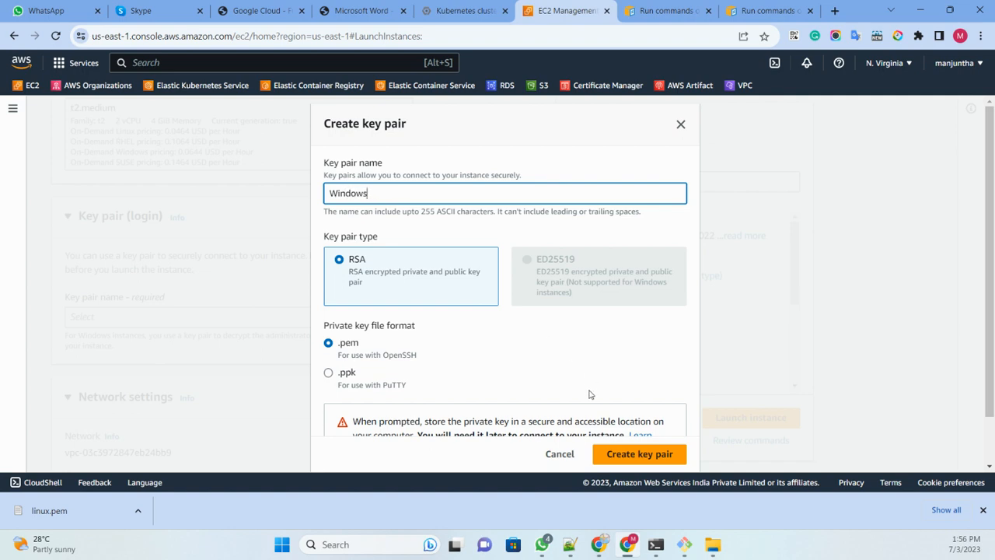
pyautogui.click(636, 457)
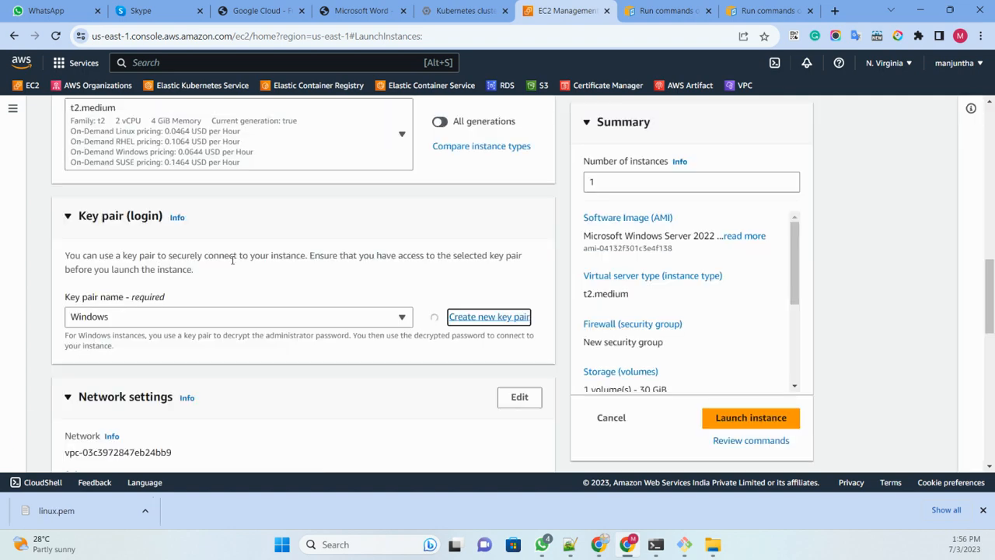
# Edit the Windows instance's network settings to use the existing "default" security group.
pyautogui.scroll(-3, 232, 261)
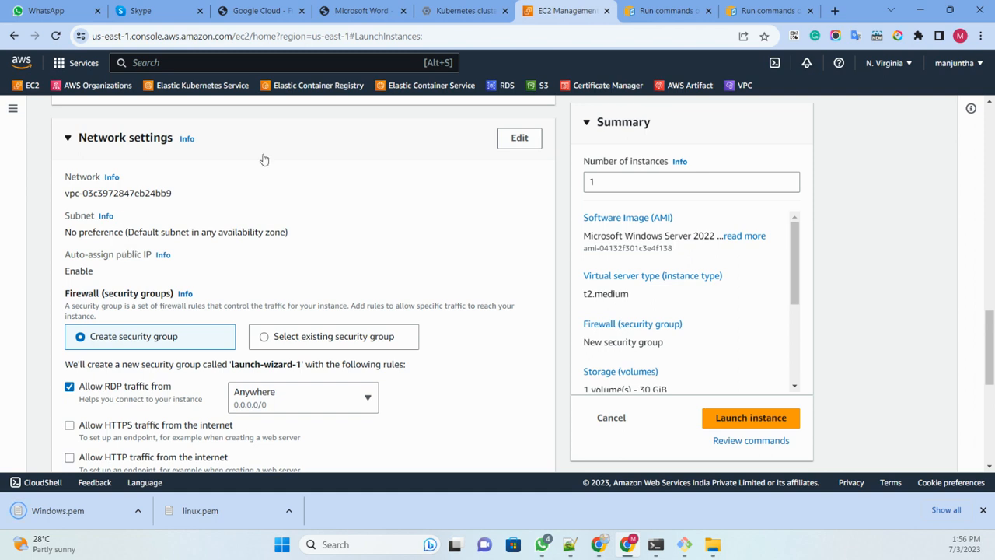
pyautogui.click(529, 139)
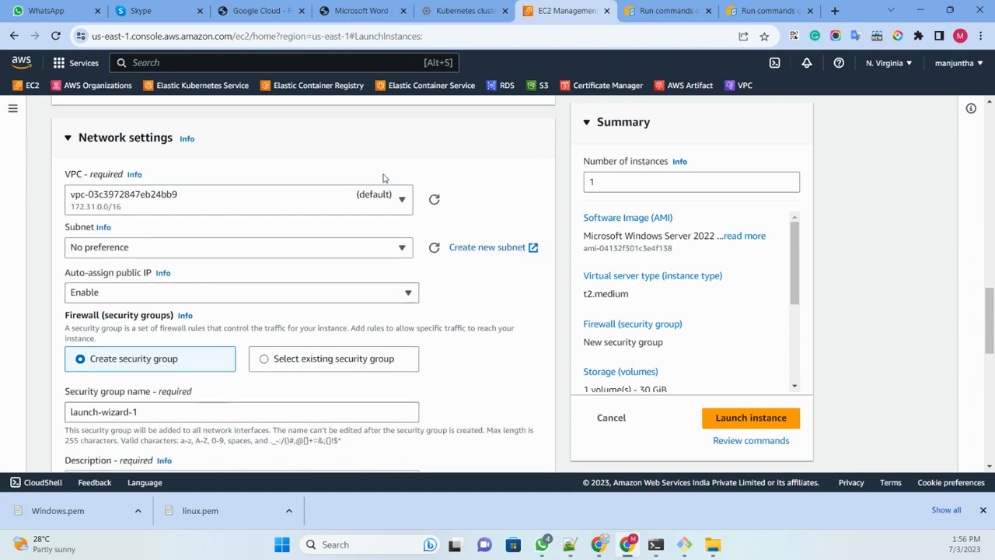
pyautogui.click(223, 202)
pyautogui.click(220, 203)
pyautogui.click(274, 365)
pyautogui.scroll(-2, 273, 245)
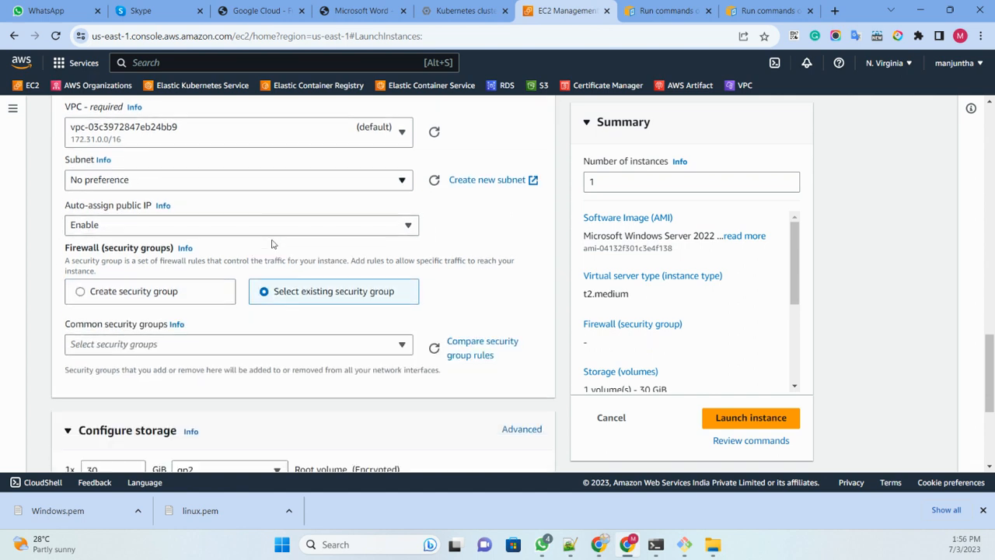
pyautogui.click(181, 284)
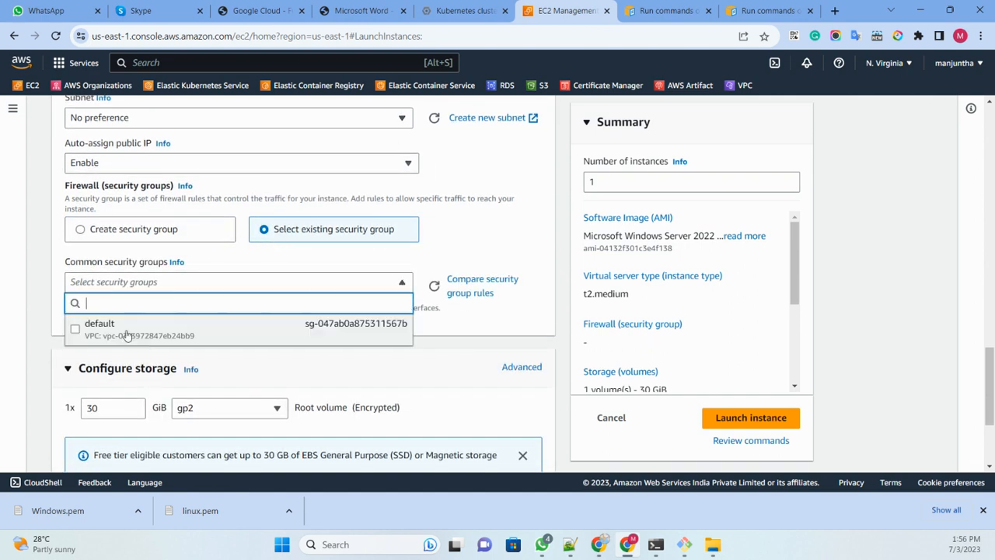
pyautogui.click(132, 330)
# Review the storage and advanced details down to the user data section, and launch the Windows instance.
pyautogui.scroll(-2, 125, 296)
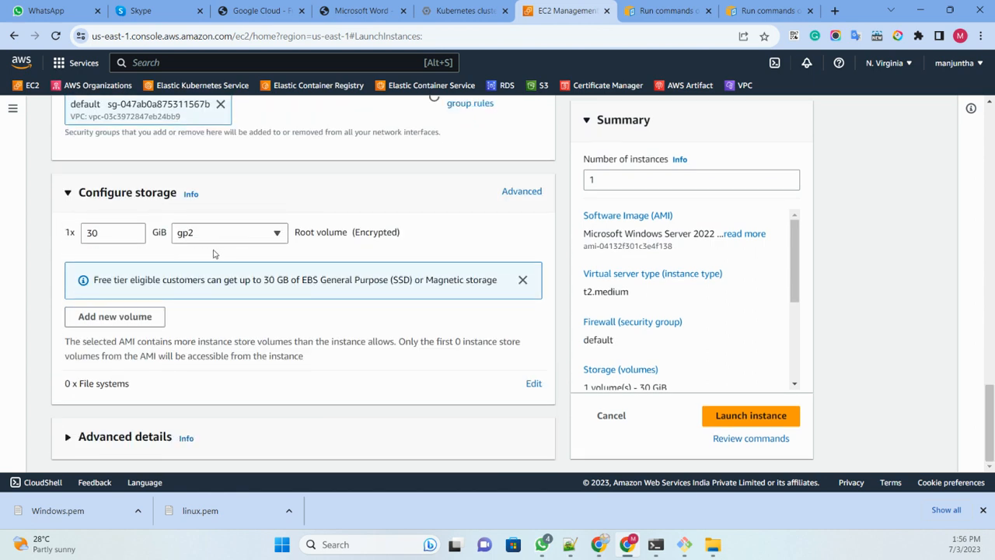
pyautogui.click(116, 436)
pyautogui.scroll(-6, 166, 321)
pyautogui.scroll(-15, 153, 271)
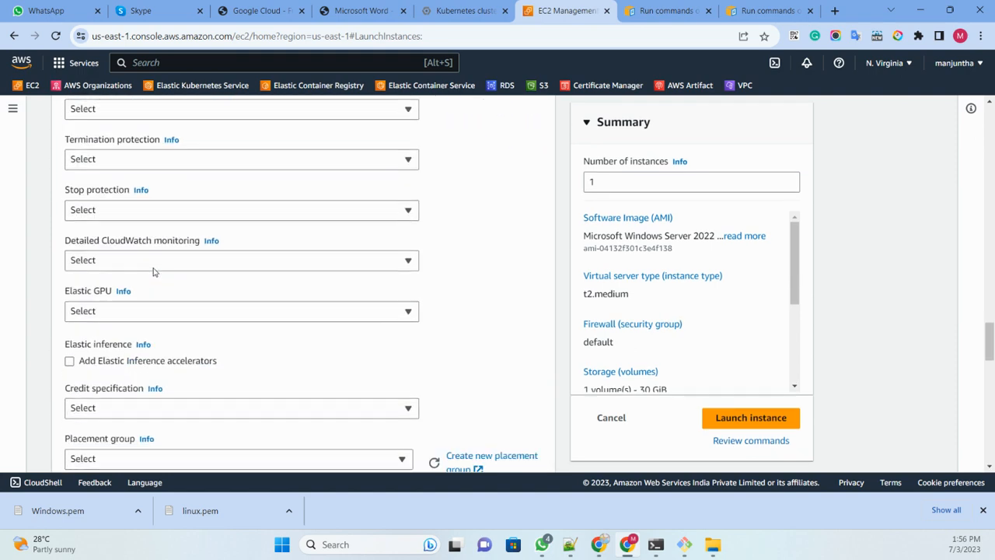
pyautogui.scroll(-1, 144, 283)
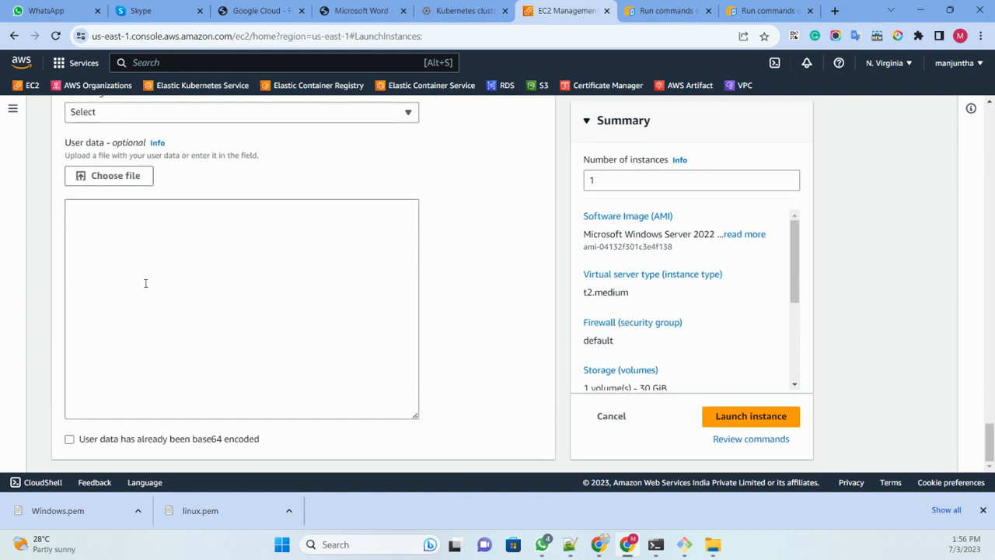
pyautogui.scroll(2, 116, 268)
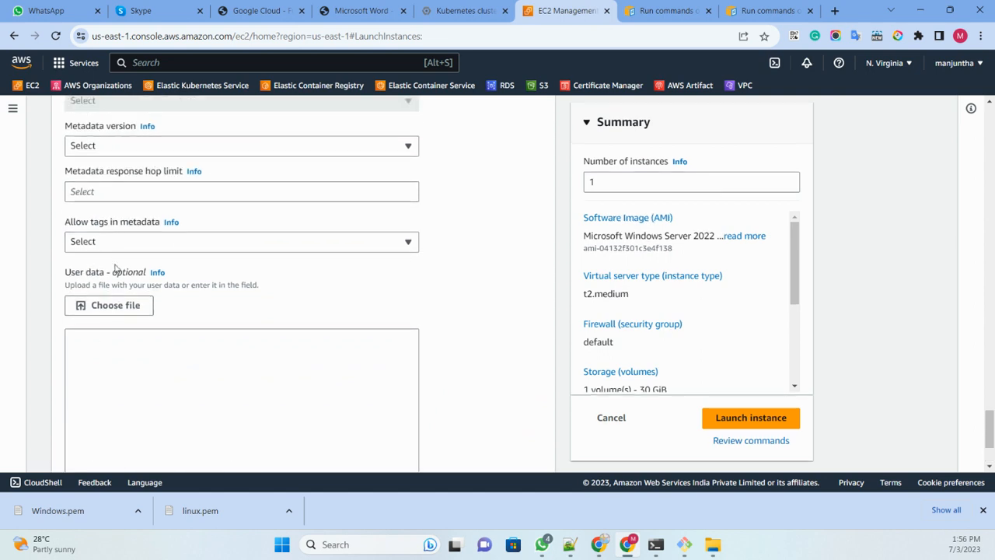
pyautogui.scroll(-2, 282, 294)
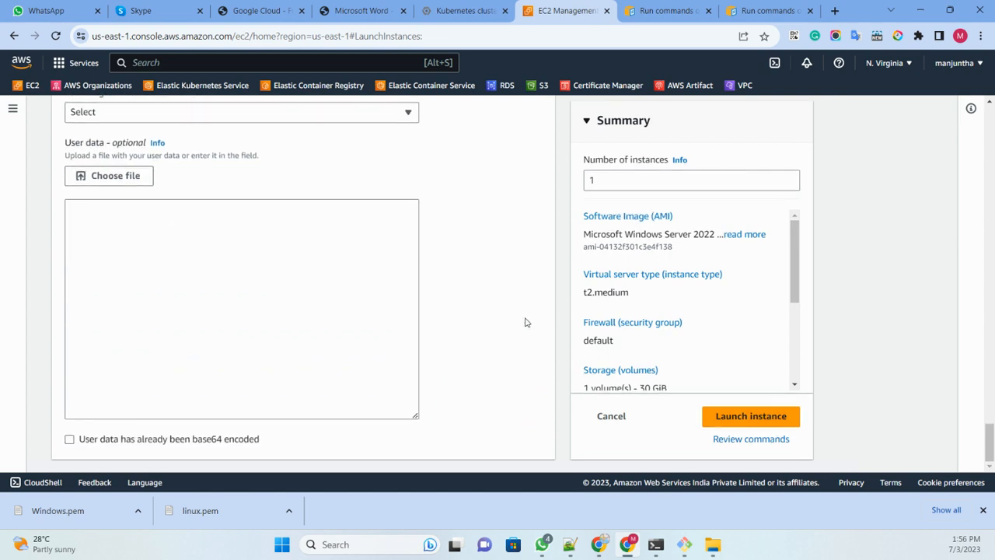
pyautogui.click(766, 416)
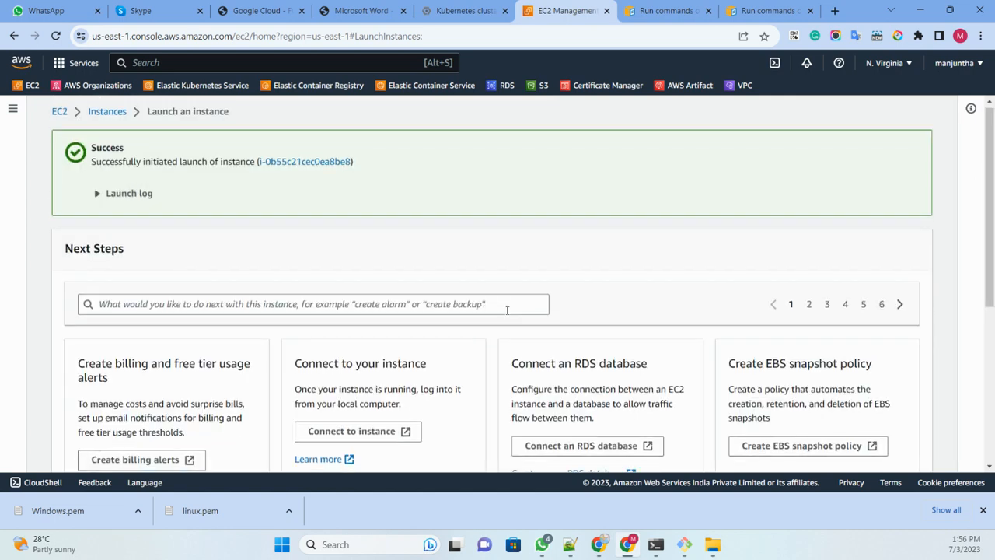
# Open the list of all instances and refresh it repeatedly to check the state of "windows server".
pyautogui.scroll(-4, 621, 365)
pyautogui.click(855, 462)
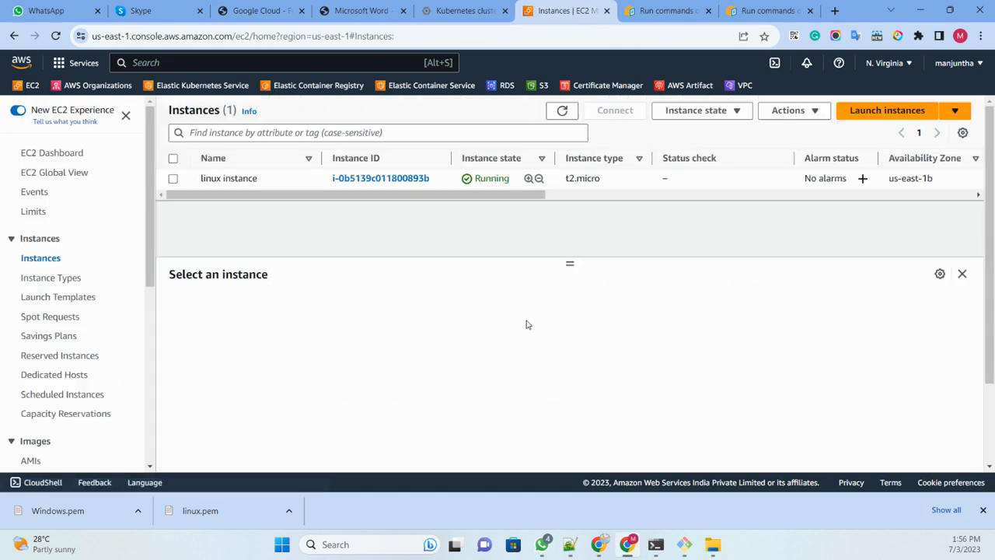
pyautogui.click(561, 112)
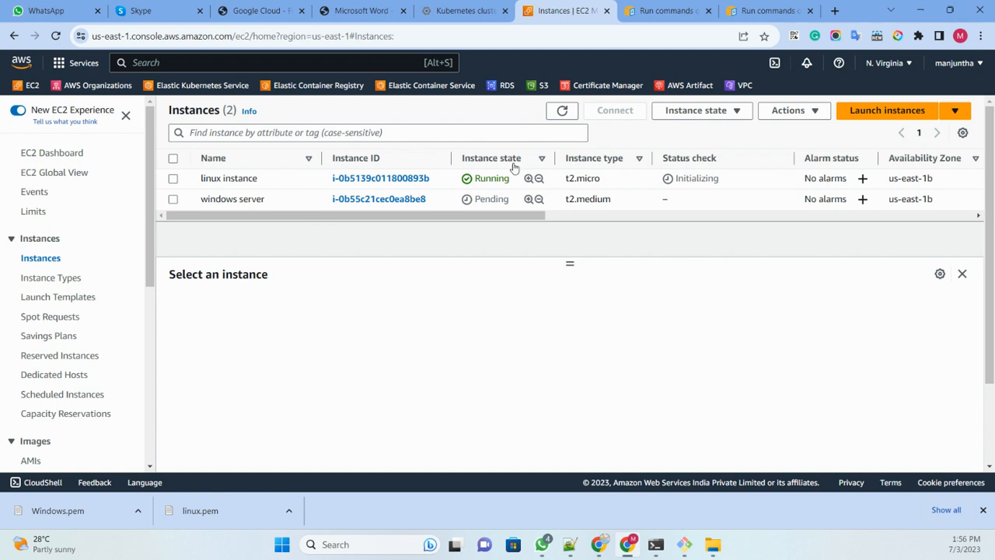
pyautogui.doubleClick(561, 111)
pyautogui.click(562, 112)
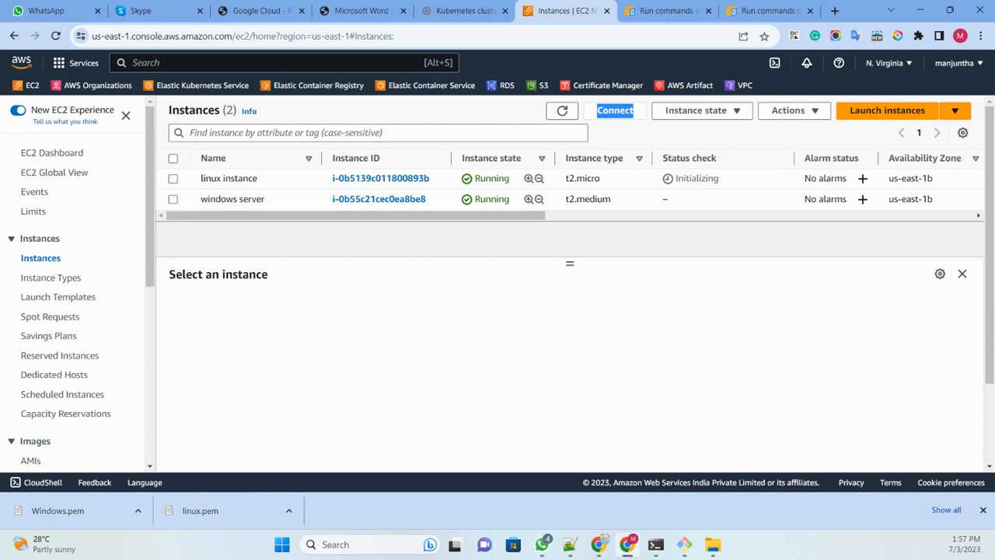
pyautogui.click(689, 325)
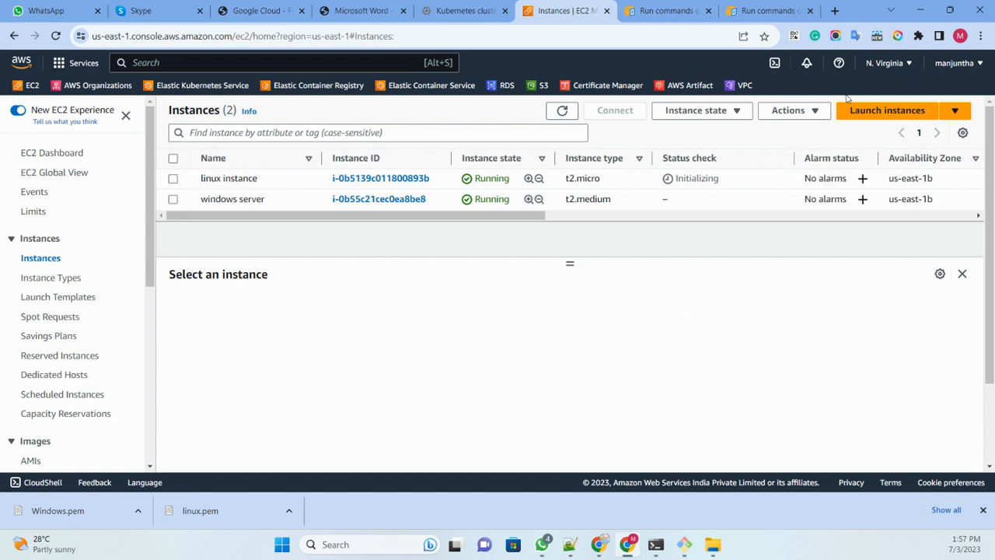
# Open AWS CloudShell in a new browser tab and place that tab right after the Instances tab.
pyautogui.rightClick(775, 69)
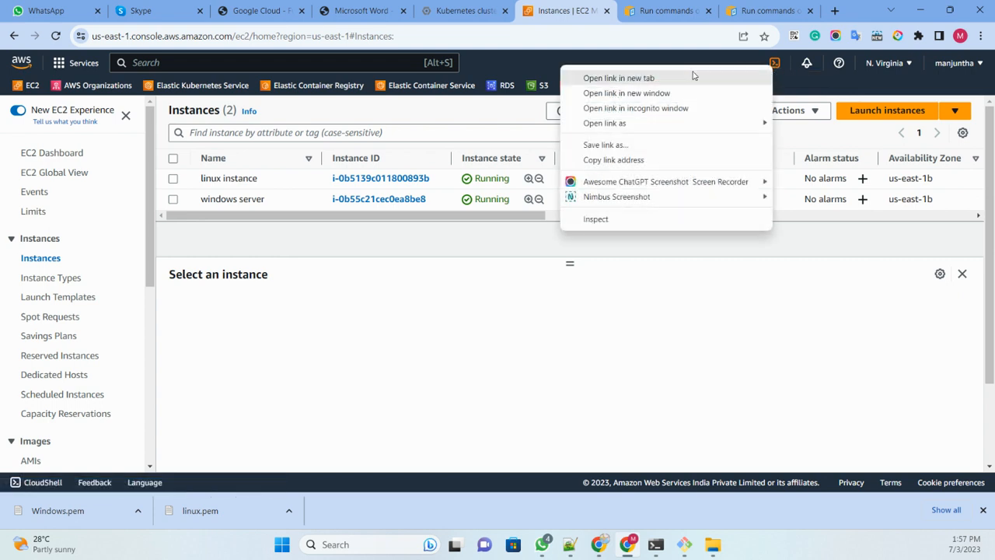
pyautogui.click(691, 75)
pyautogui.click(765, 13)
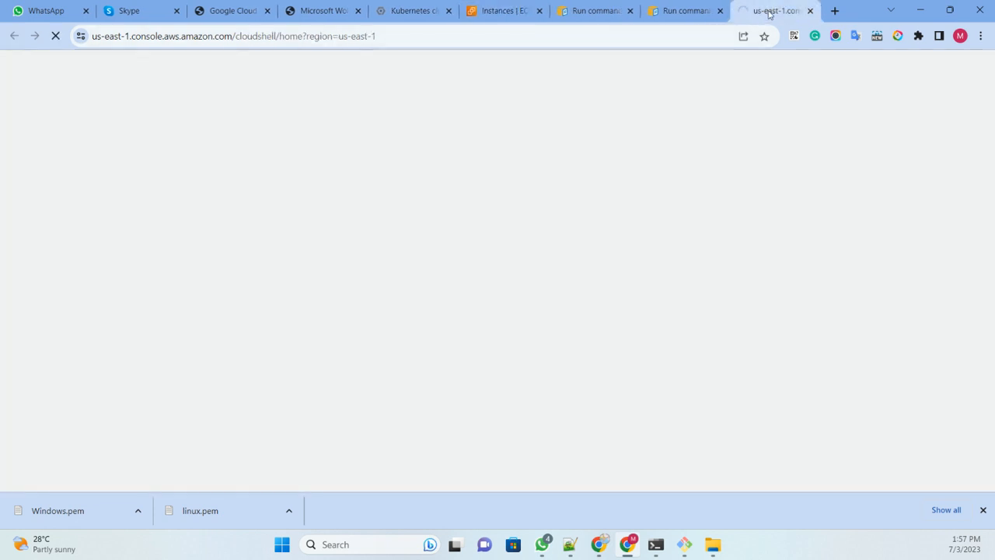
pyautogui.moveTo(768, 13); pyautogui.dragTo(587, 9)
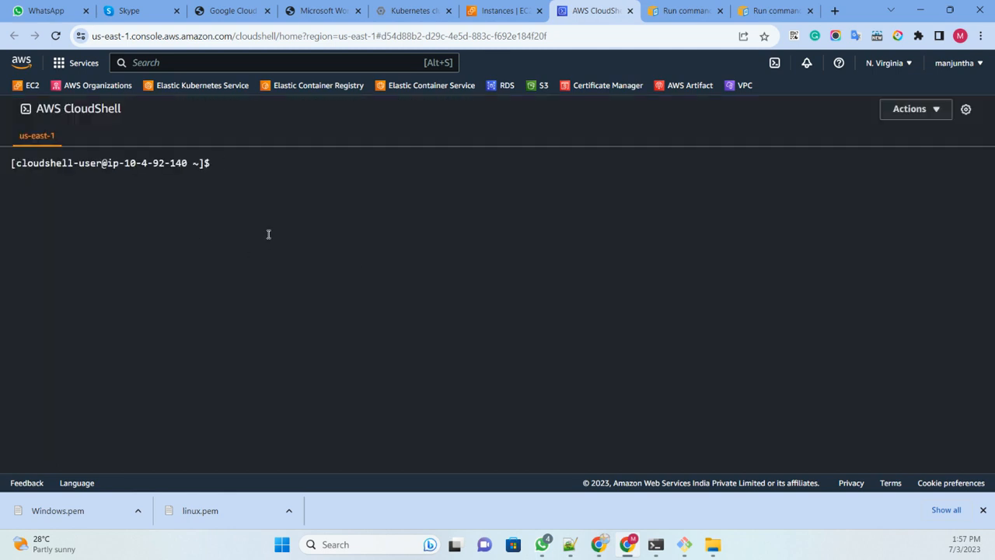
# Run df -h in CloudShell and examine the size of the overlay filesystem.
pyautogui.write('df -h')
pyautogui.press('Return')
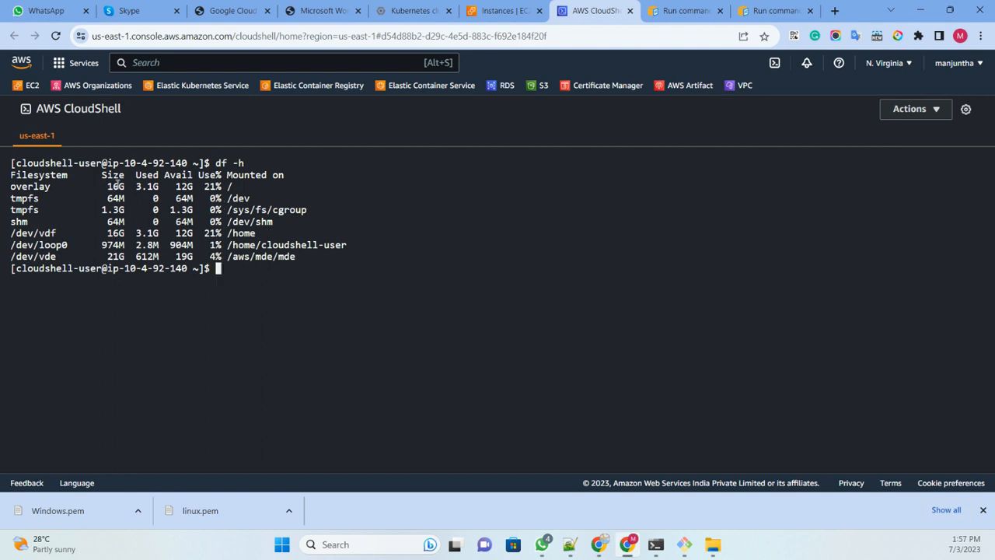
pyautogui.moveTo(110, 187); pyautogui.dragTo(136, 186)
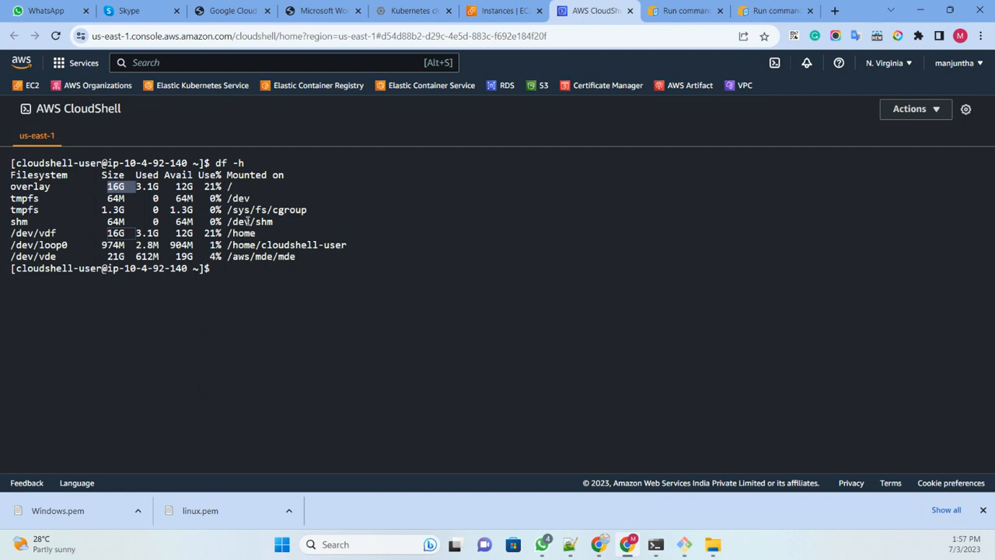
# List the block devices in CloudShell with lsblk, and clear the terminal after reading them.
pyautogui.click(342, 287)
pyautogui.write('lsblk')
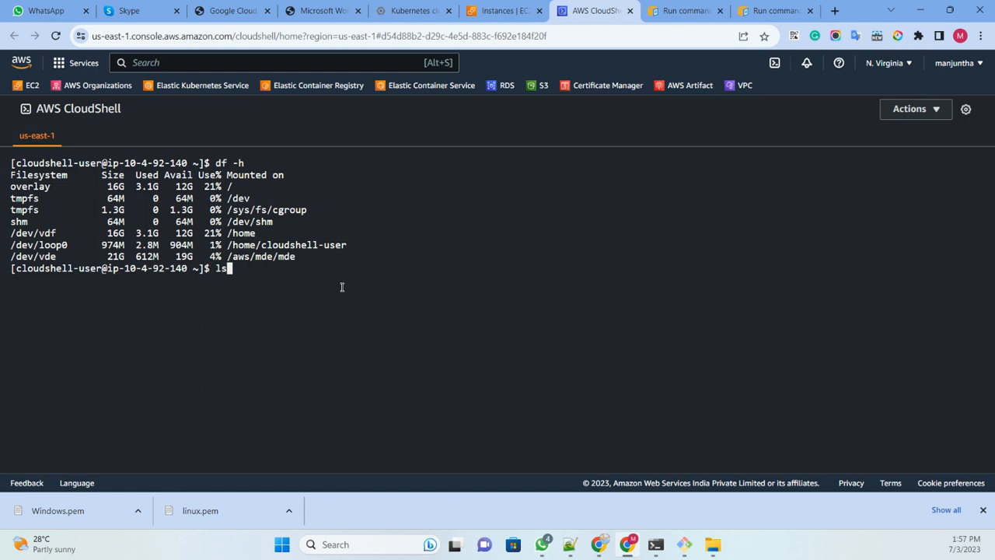
pyautogui.press('Return')
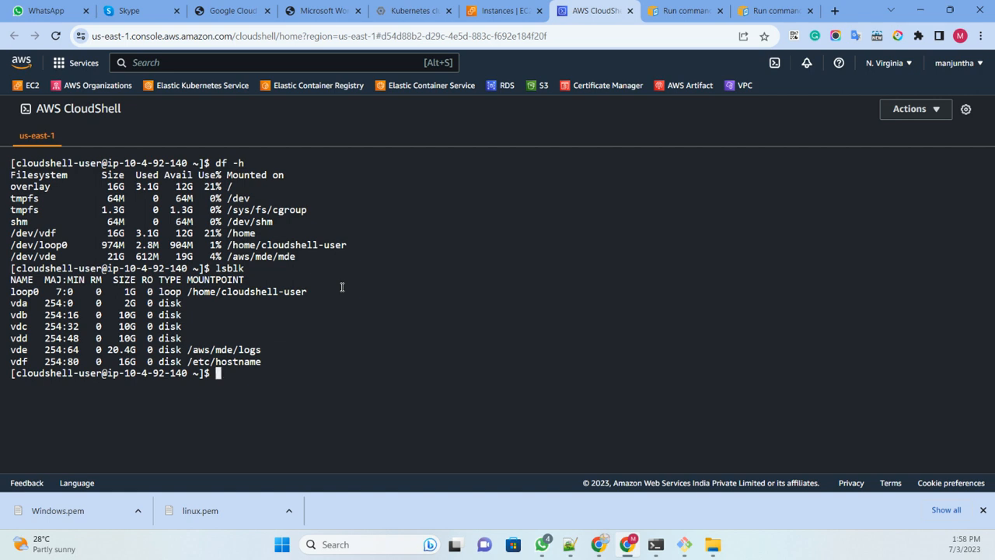
pyautogui.write('clear')
pyautogui.press('Return')
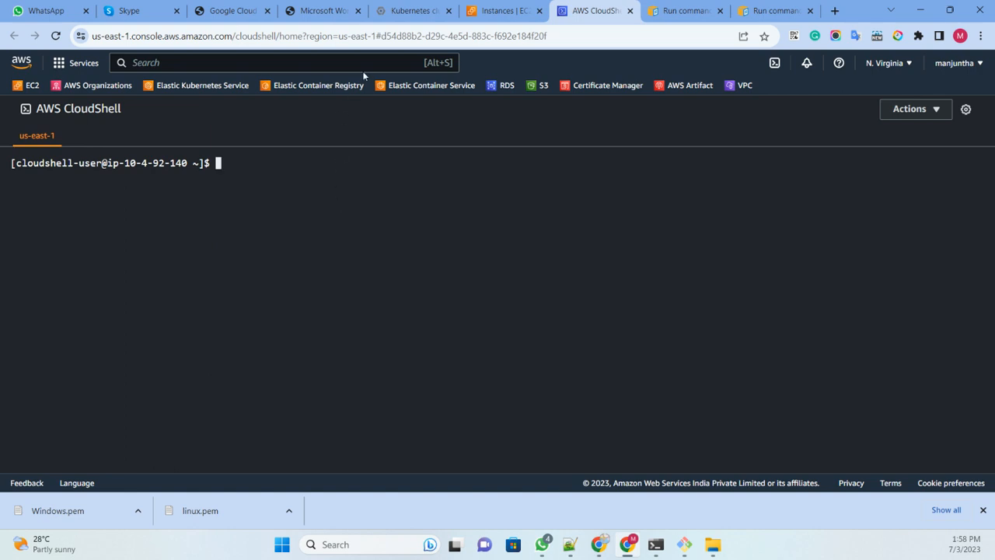
# Return to the instance list and refresh it to recheck the status checks, closing the browser's downloads bar along the way.
pyautogui.click(501, 11)
pyautogui.doubleClick(562, 111)
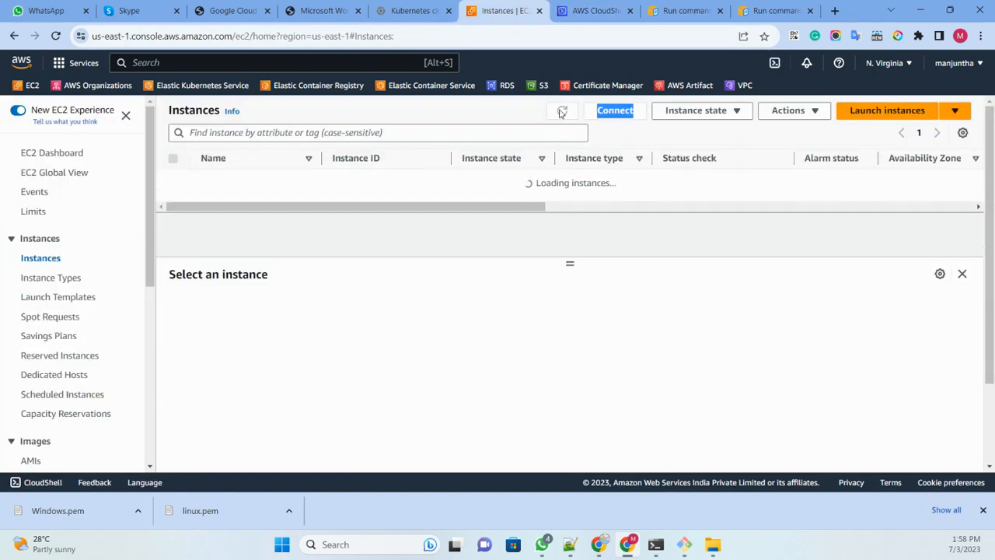
pyautogui.click(594, 11)
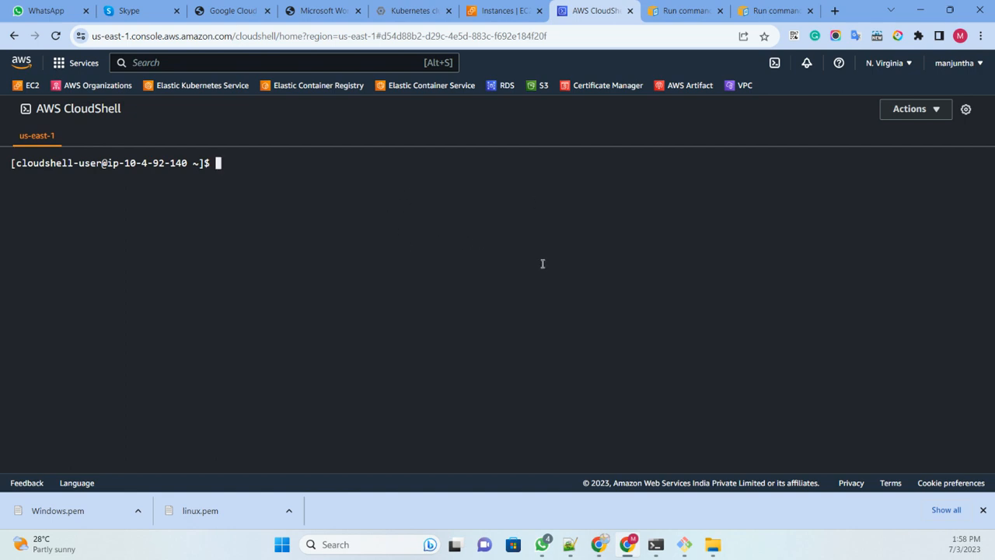
pyautogui.click(983, 510)
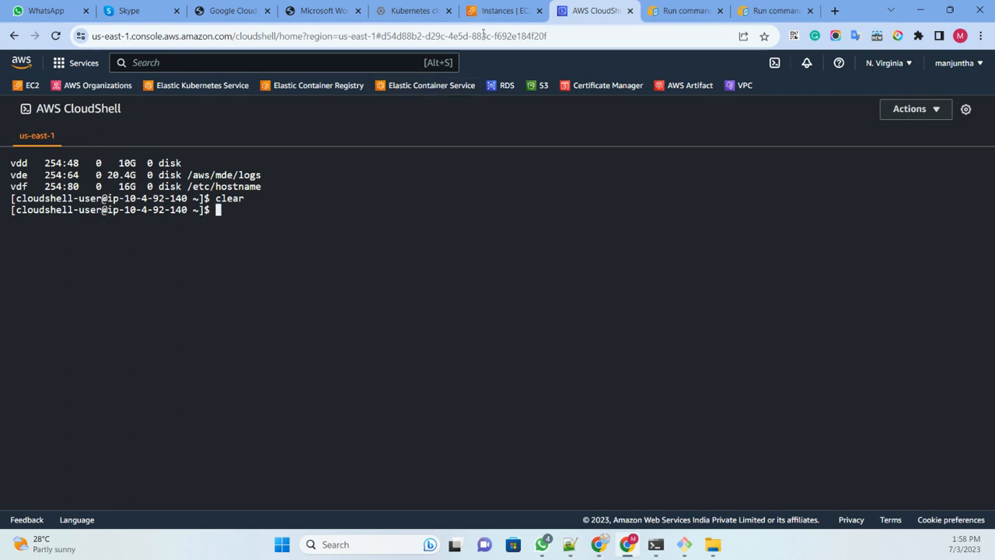
pyautogui.click(492, 11)
pyautogui.click(562, 111)
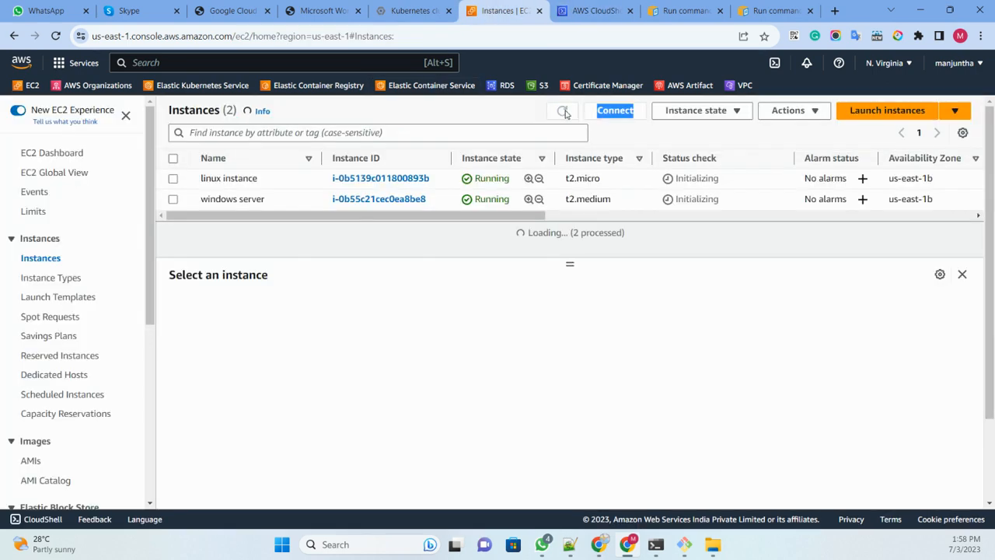
# Get an instance screenshot of "linux instance" to check its console, and open that instance's summary page.
pyautogui.click(174, 179)
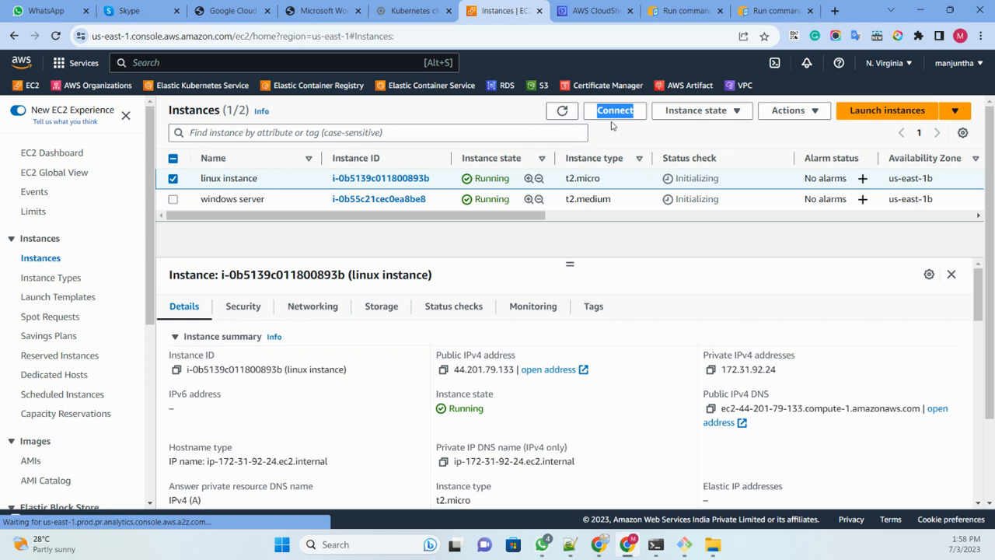
pyautogui.click(814, 113)
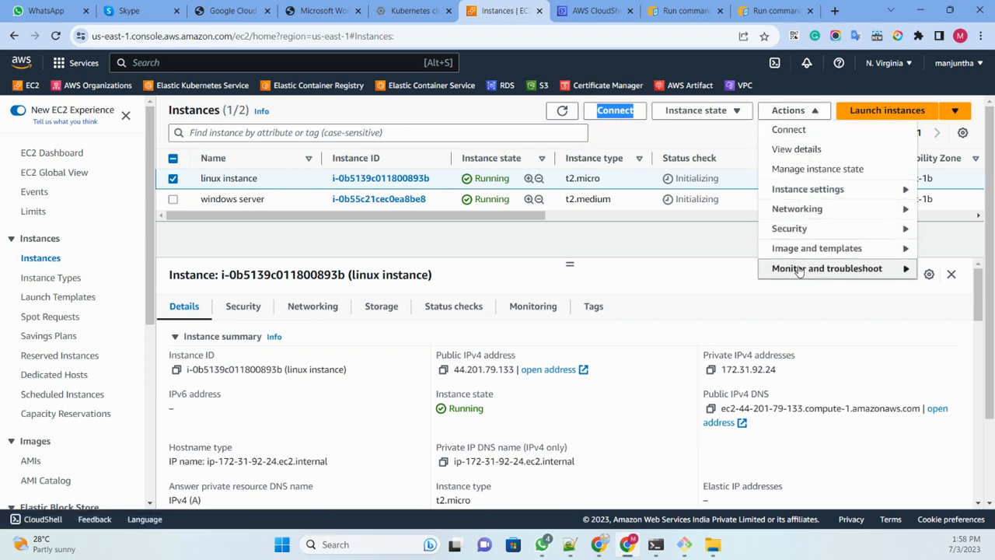
pyautogui.moveTo(798, 269)
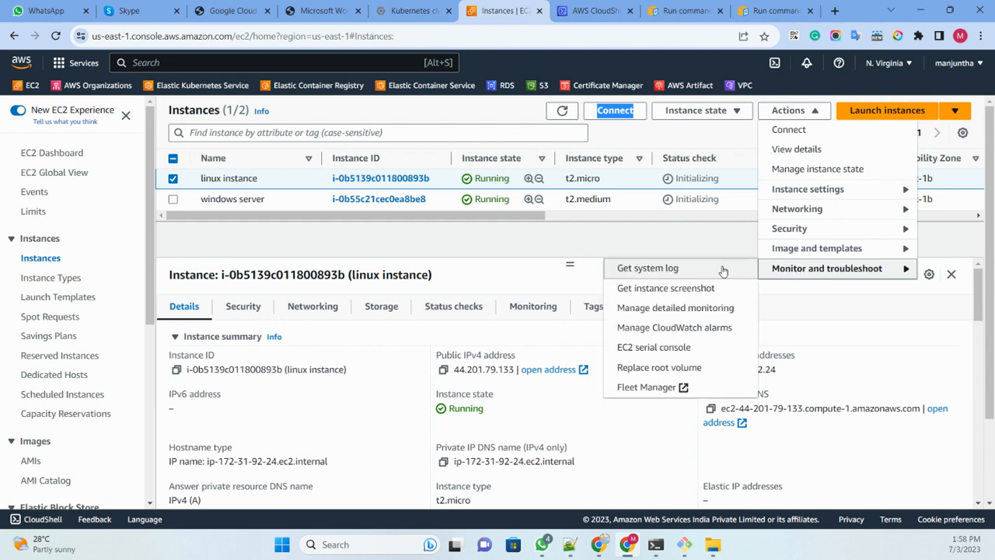
pyautogui.click(690, 295)
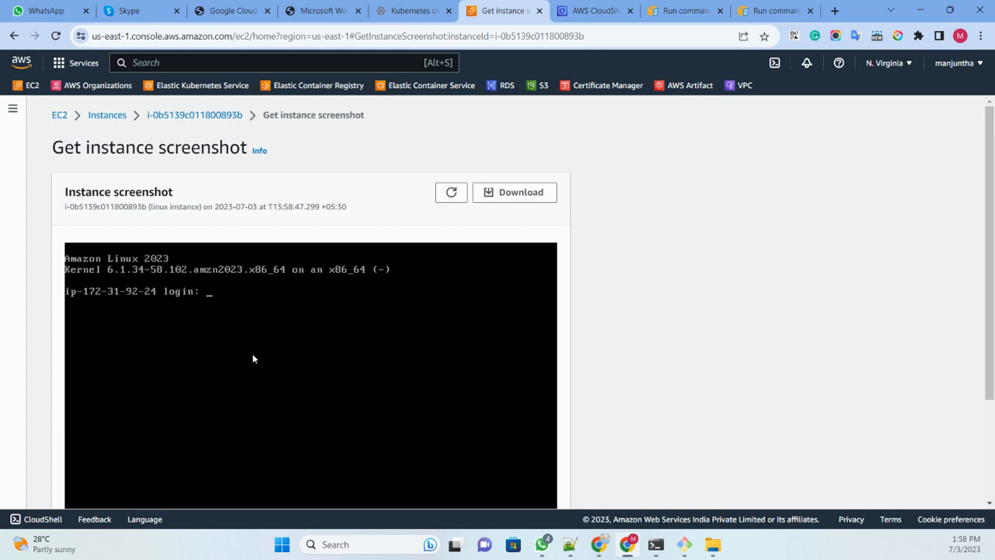
pyautogui.click(217, 116)
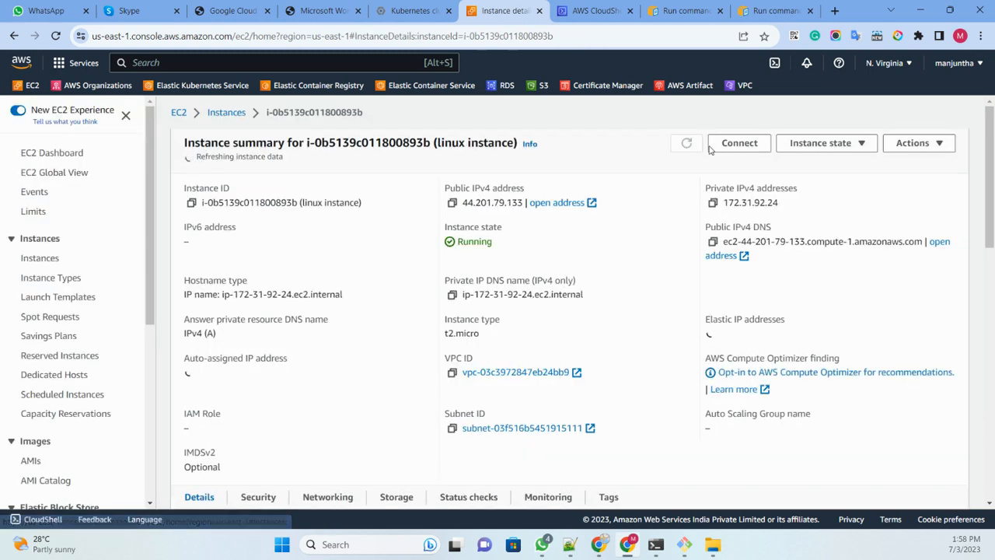
# Get the system log of "linux instance", read its boot messages and network details, and return to the instance summary.
pyautogui.click(911, 148)
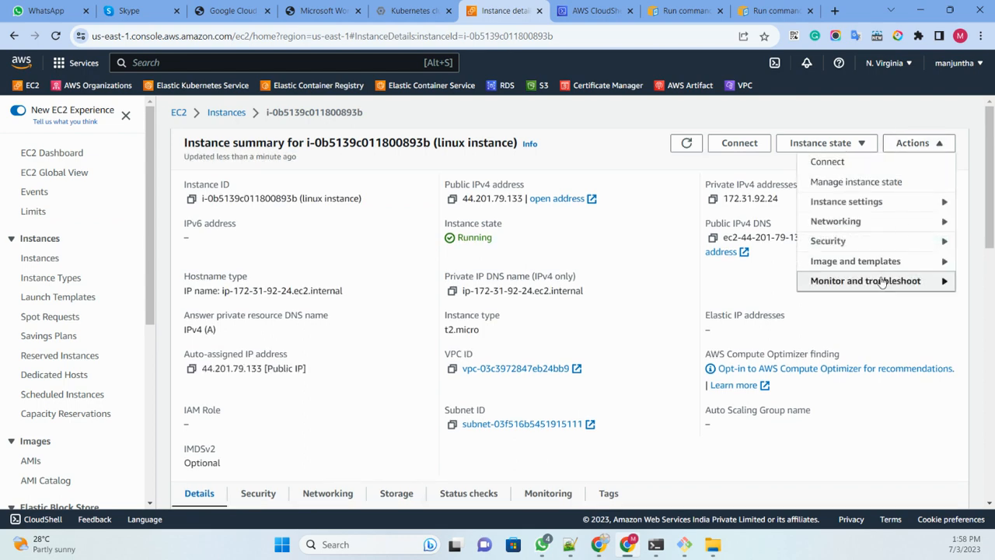
pyautogui.moveTo(882, 282)
pyautogui.click(709, 283)
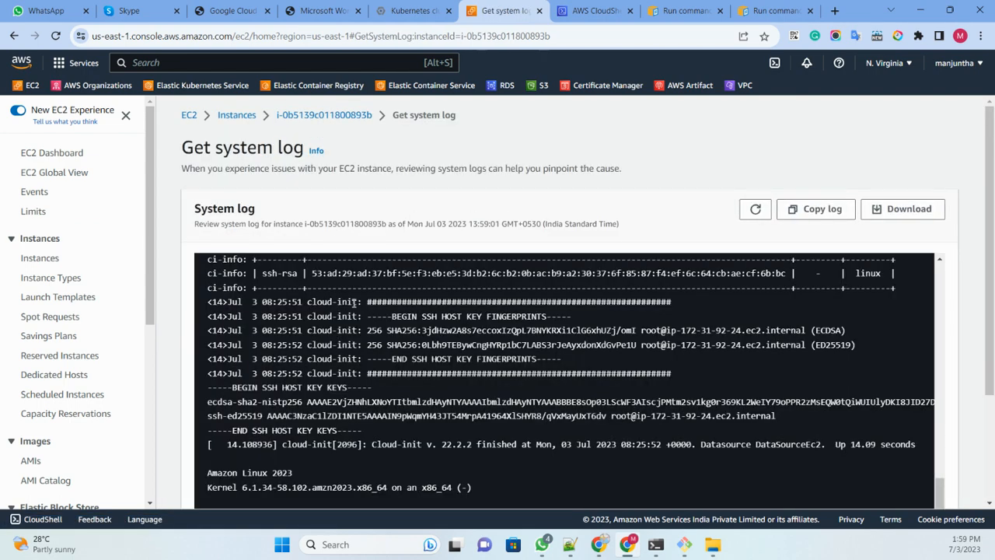
pyautogui.scroll(-2, 386, 292)
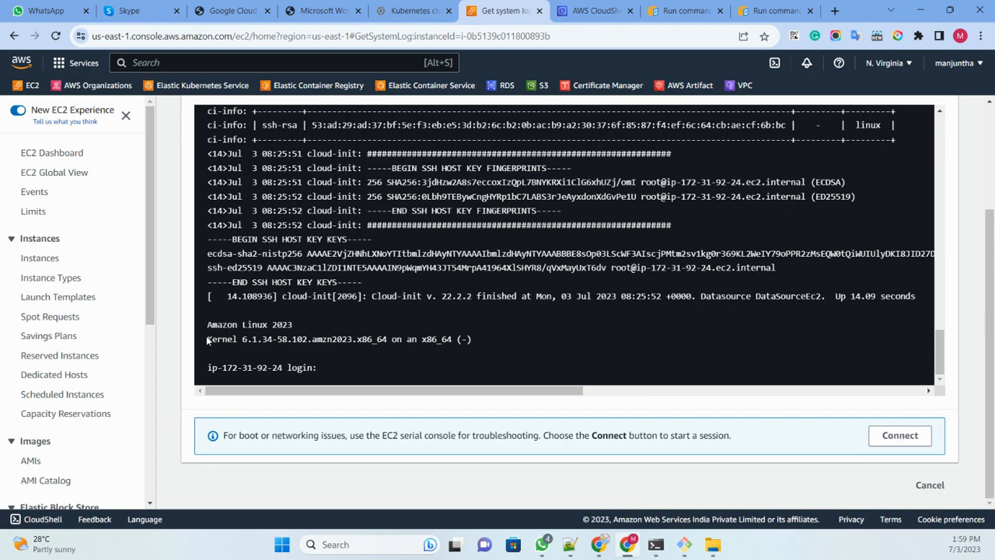
pyautogui.moveTo(207, 339); pyautogui.dragTo(461, 353)
pyautogui.scroll(8, 452, 249)
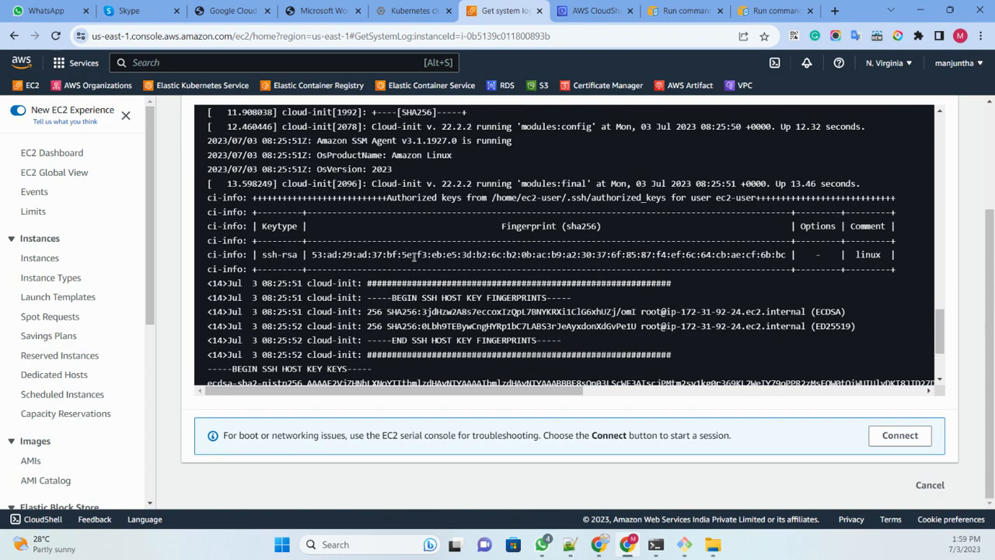
pyautogui.scroll(10, 522, 159)
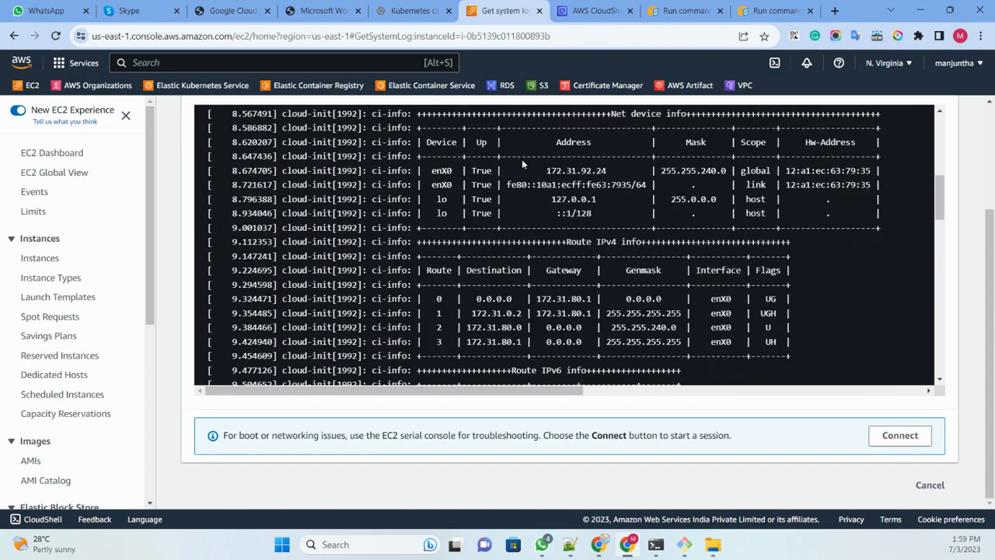
pyautogui.scroll(3, 541, 159)
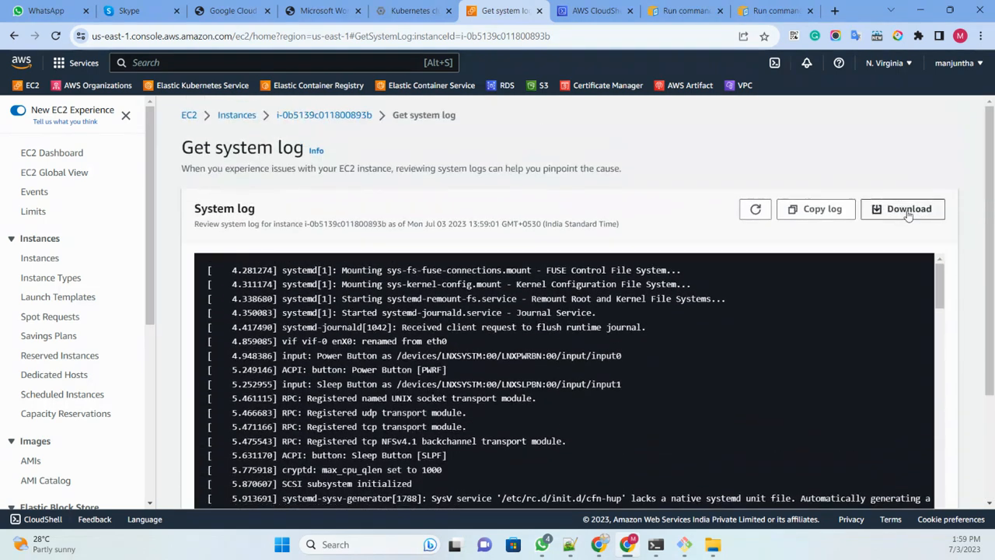
pyautogui.click(355, 116)
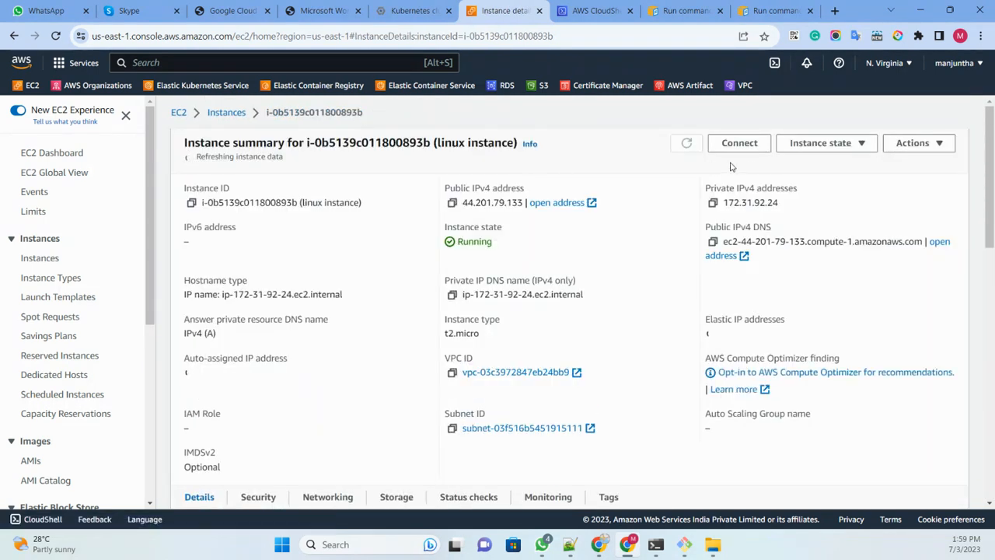
# Examine the monitoring, image and template, security, networking and instance settings actions available for the Linux instance.
pyautogui.click(920, 143)
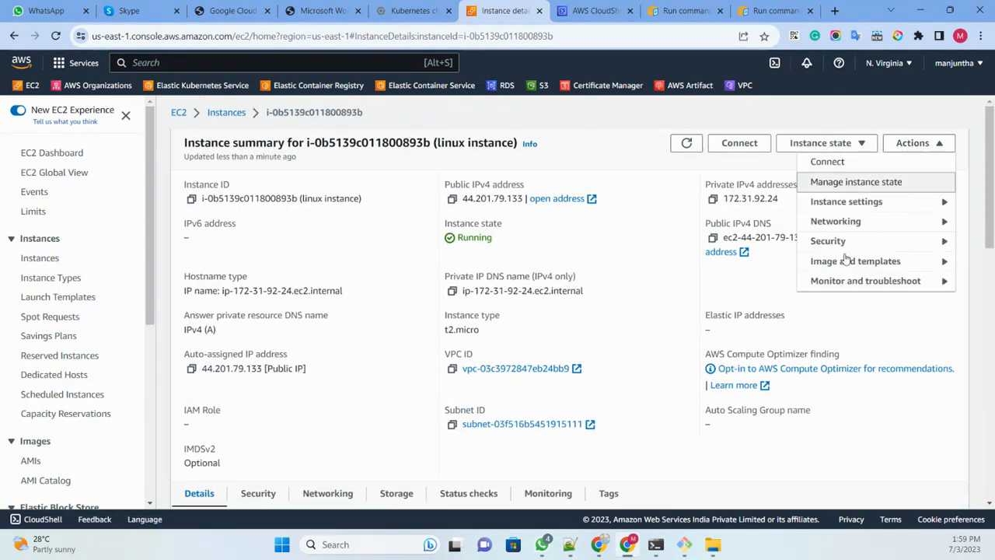
pyautogui.moveTo(828, 281)
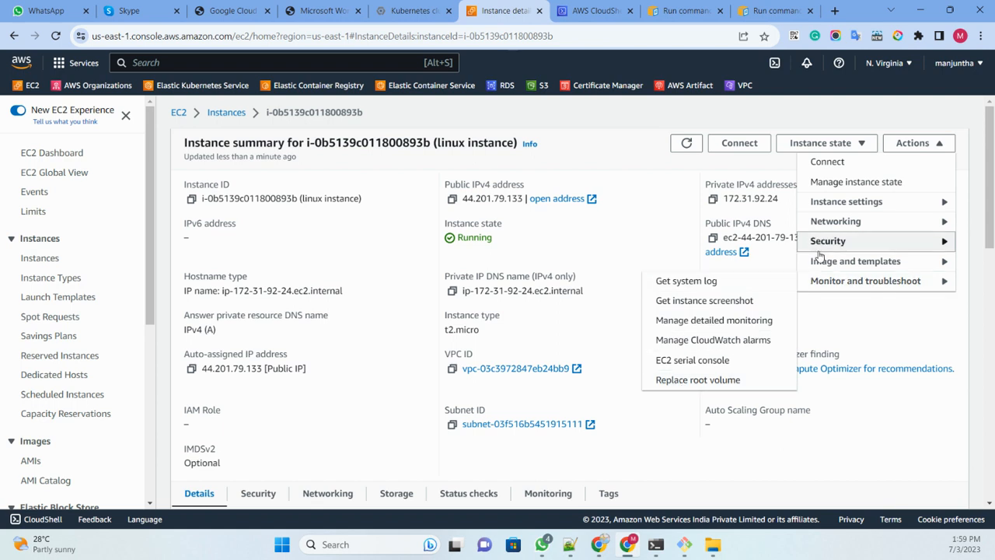
pyautogui.click(898, 314)
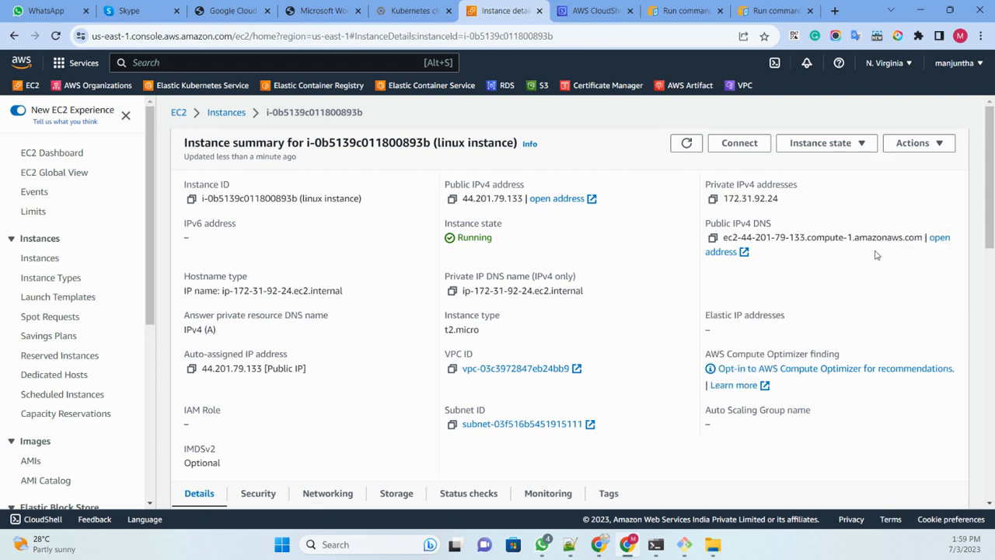
pyautogui.click(918, 145)
pyautogui.moveTo(870, 262)
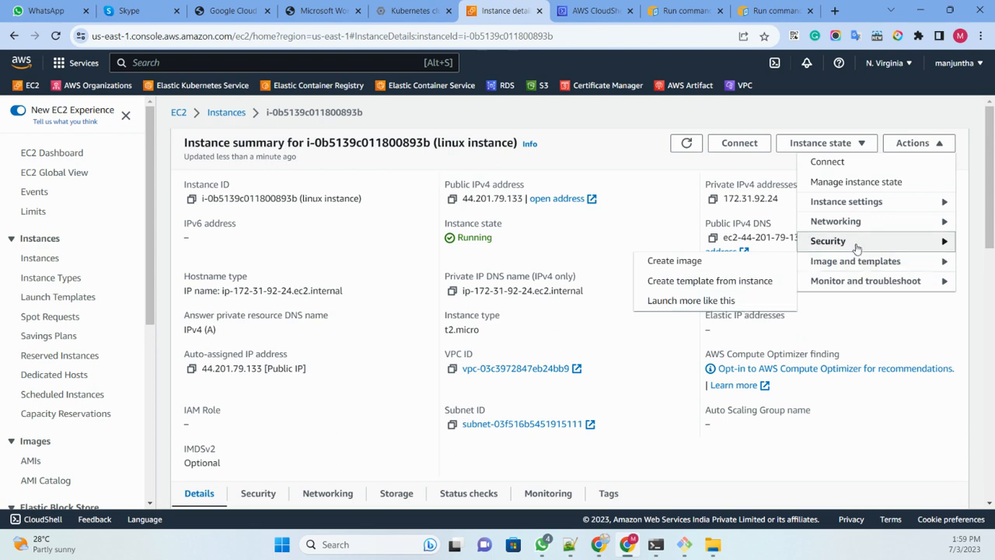
pyautogui.moveTo(855, 244)
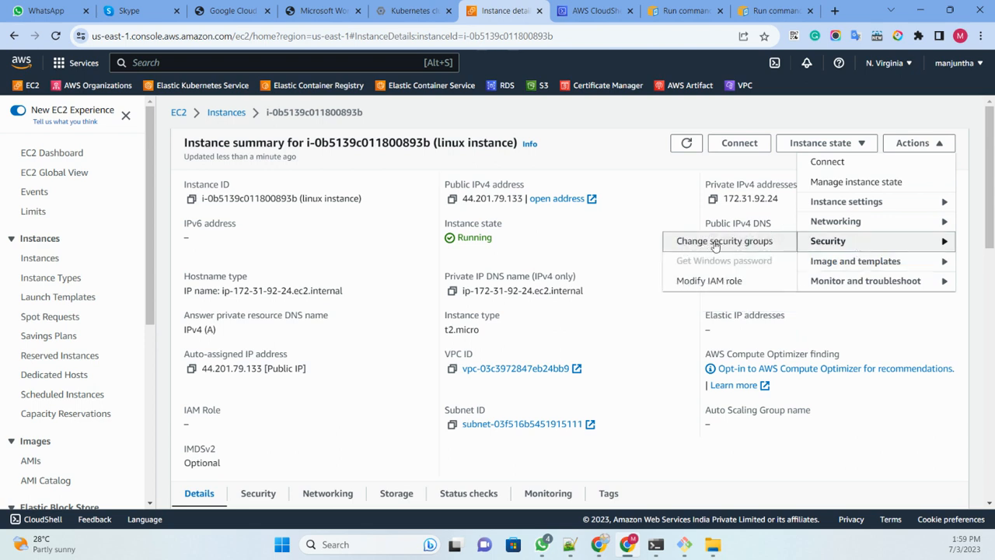
pyautogui.moveTo(851, 225)
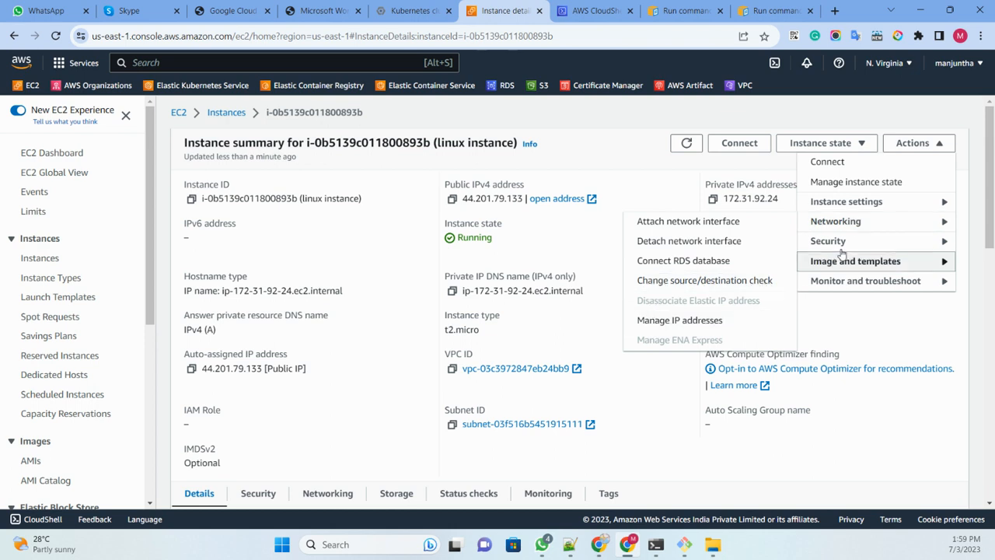
pyautogui.moveTo(849, 206)
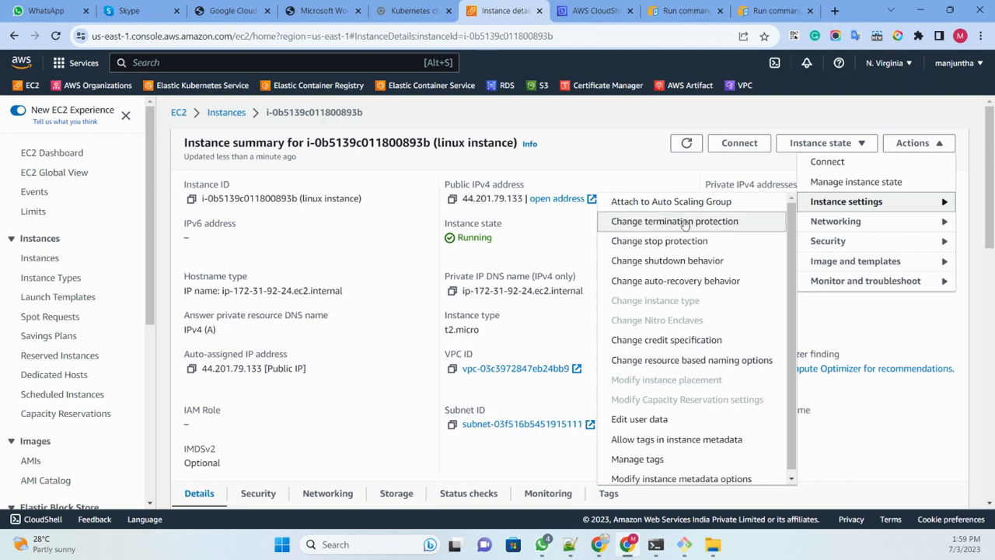
pyautogui.scroll(-3, 678, 264)
pyautogui.scroll(3, 676, 240)
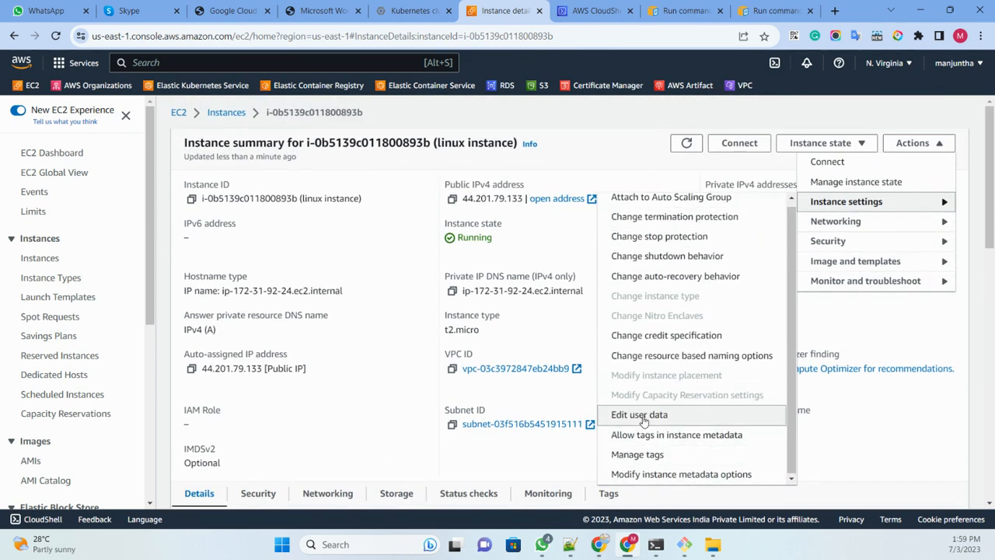
pyautogui.scroll(1, 667, 233)
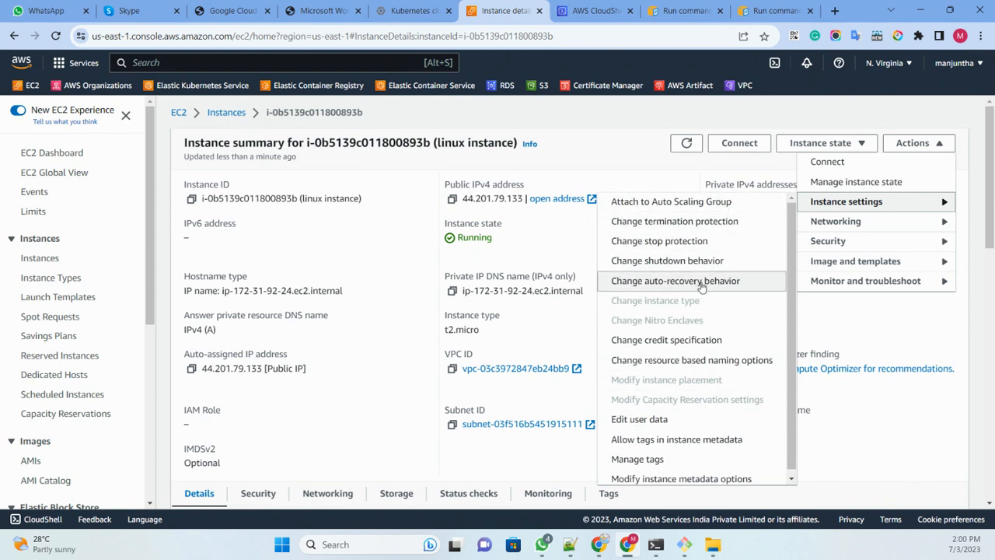
pyautogui.scroll(-1, 669, 474)
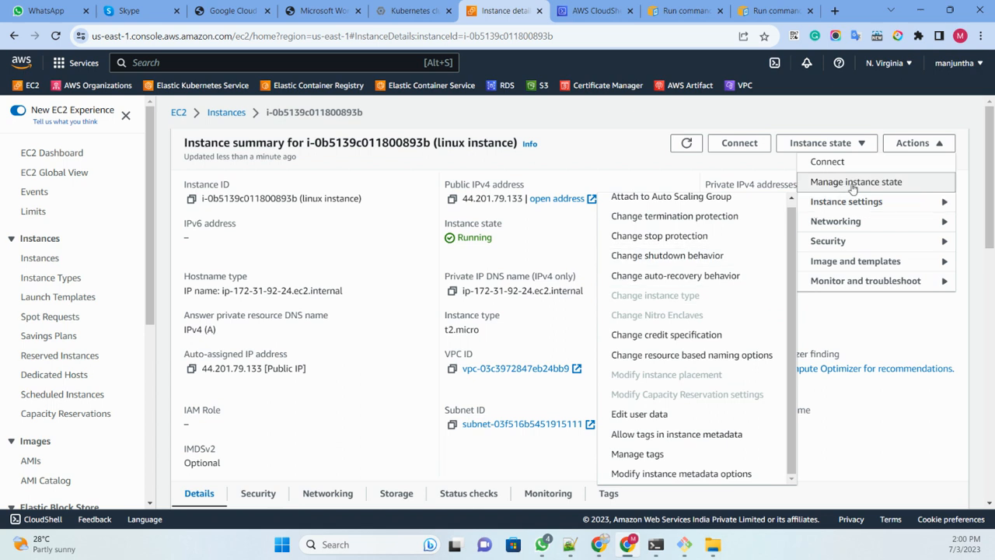
pyautogui.click(626, 148)
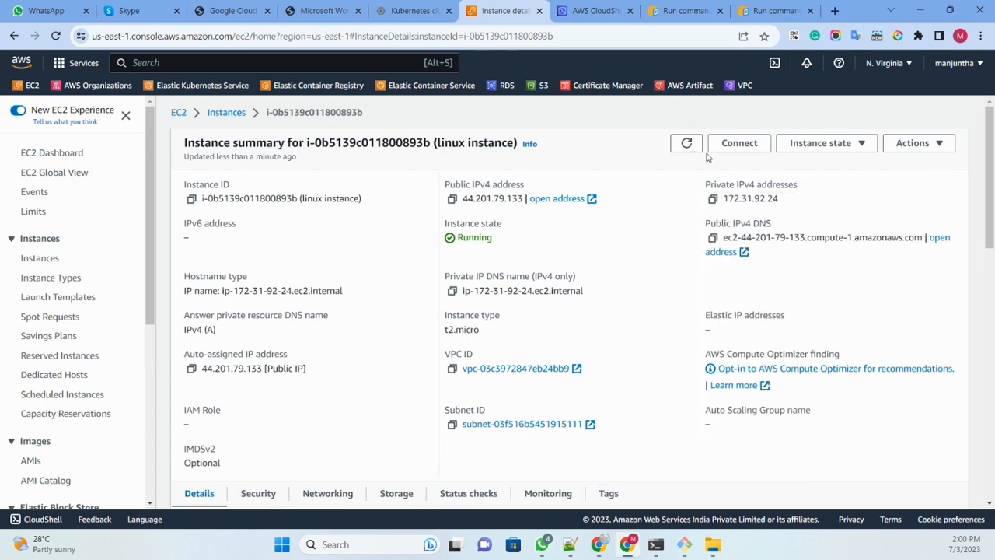
# Open the connection options of the Linux instance and read the EC2 Instance Connect public IP address and default user name note.
pyautogui.click(736, 145)
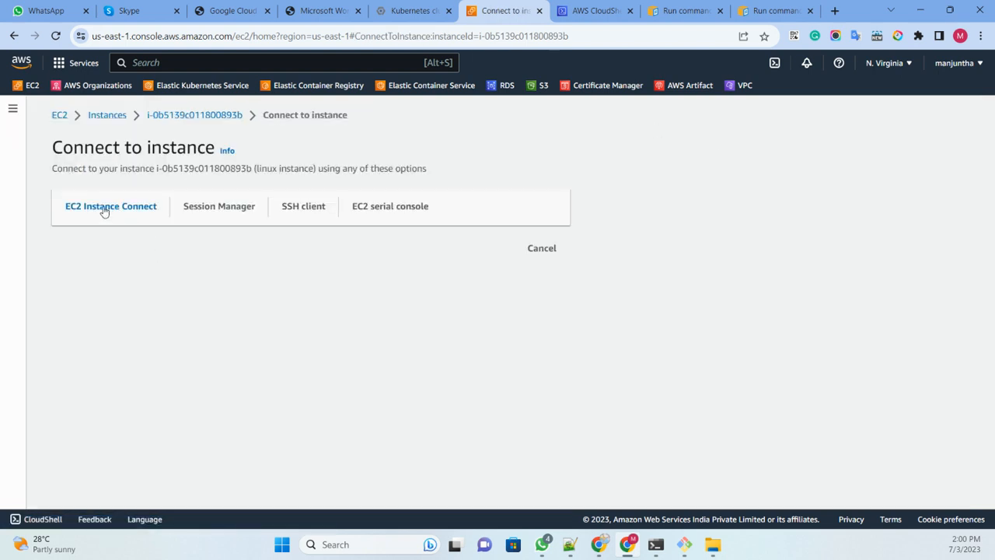
pyautogui.scroll(-1, 194, 337)
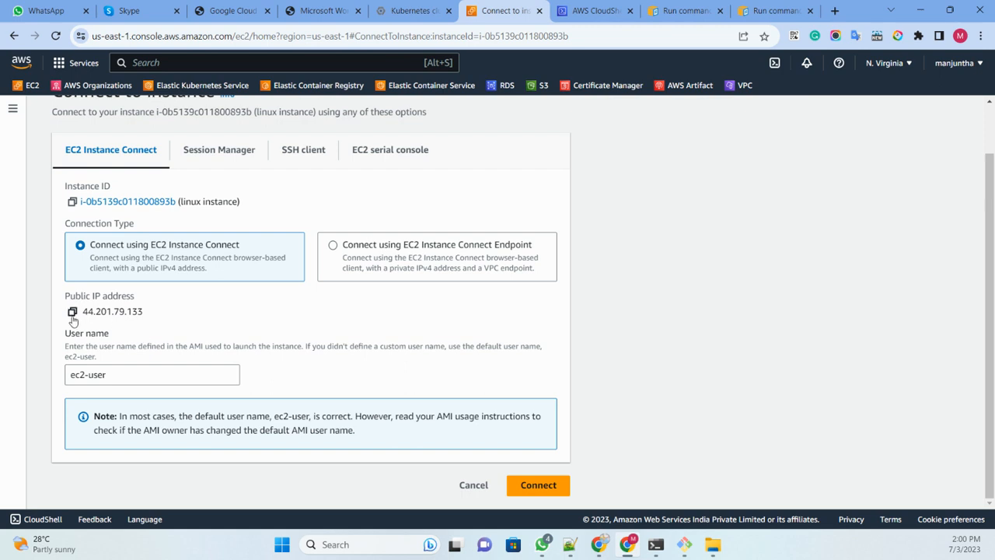
pyautogui.moveTo(143, 317); pyautogui.dragTo(86, 315)
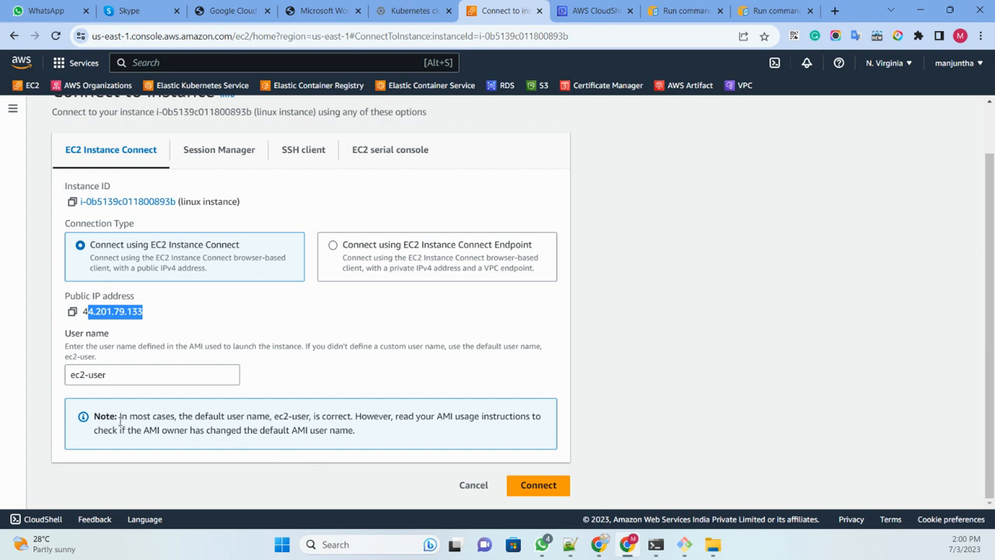
pyautogui.moveTo(120, 419); pyautogui.dragTo(369, 436)
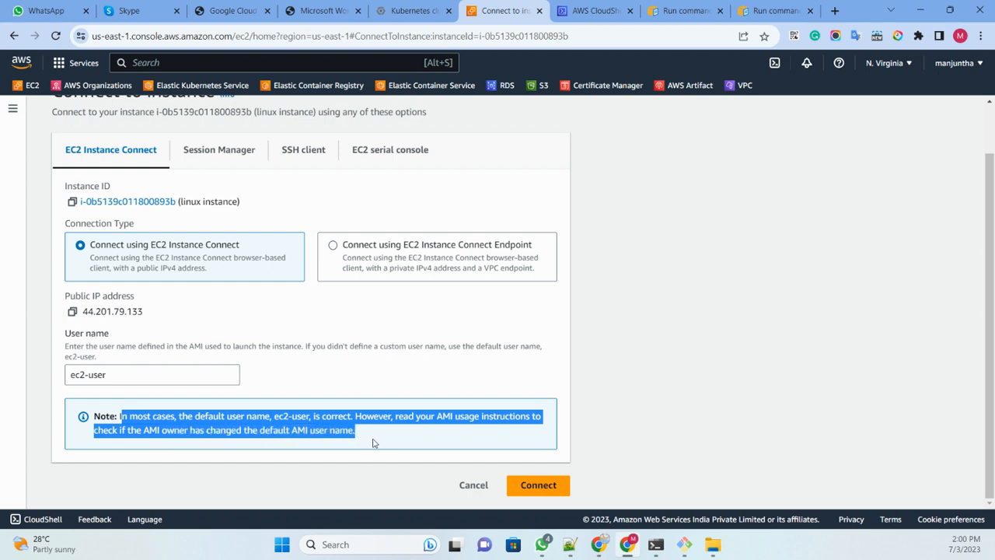
pyautogui.click(365, 440)
pyautogui.moveTo(275, 416); pyautogui.dragTo(305, 417)
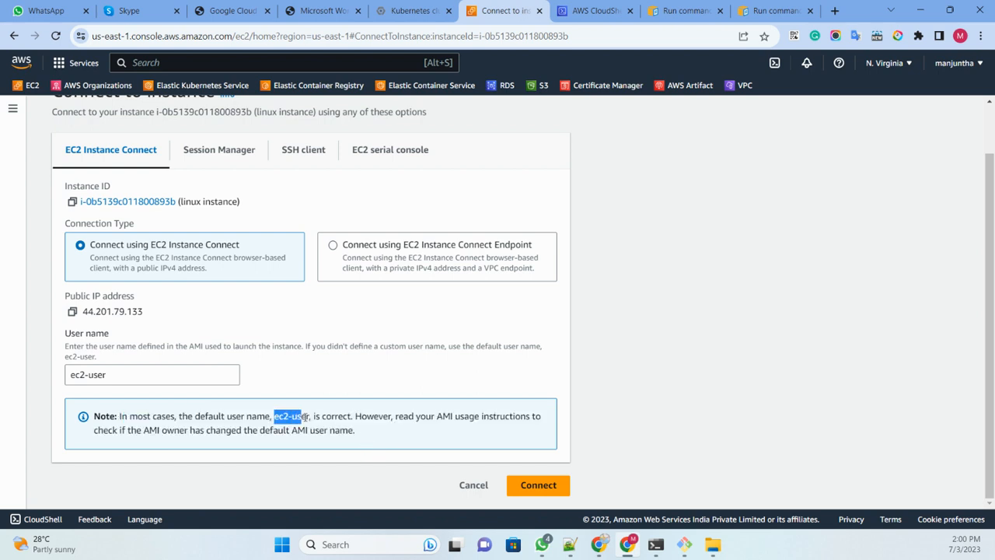
pyautogui.click(351, 431)
# Try the EC2 Instance Connect Endpoint connection type and check its tunnel duration and selectable endpoints.
pyautogui.click(333, 247)
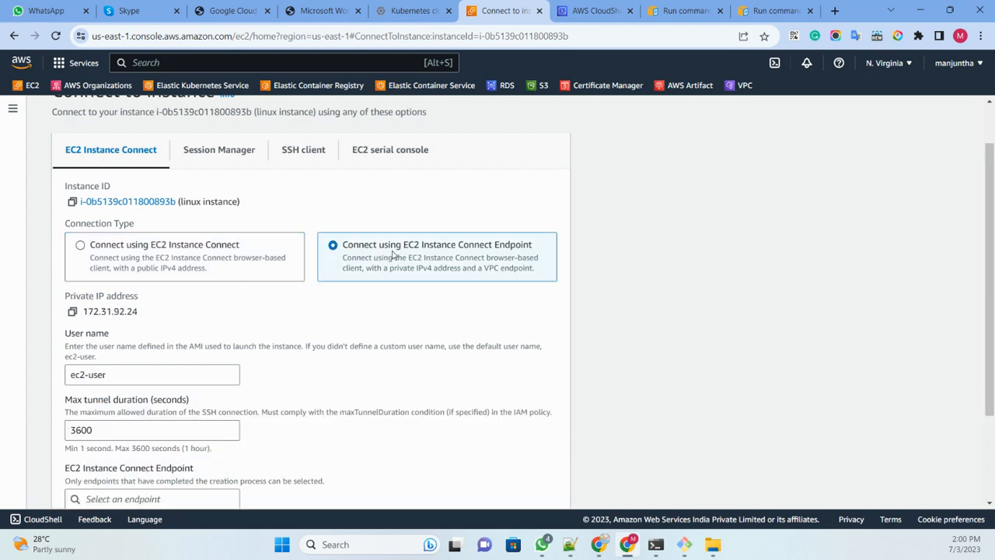
pyautogui.scroll(-2, 317, 297)
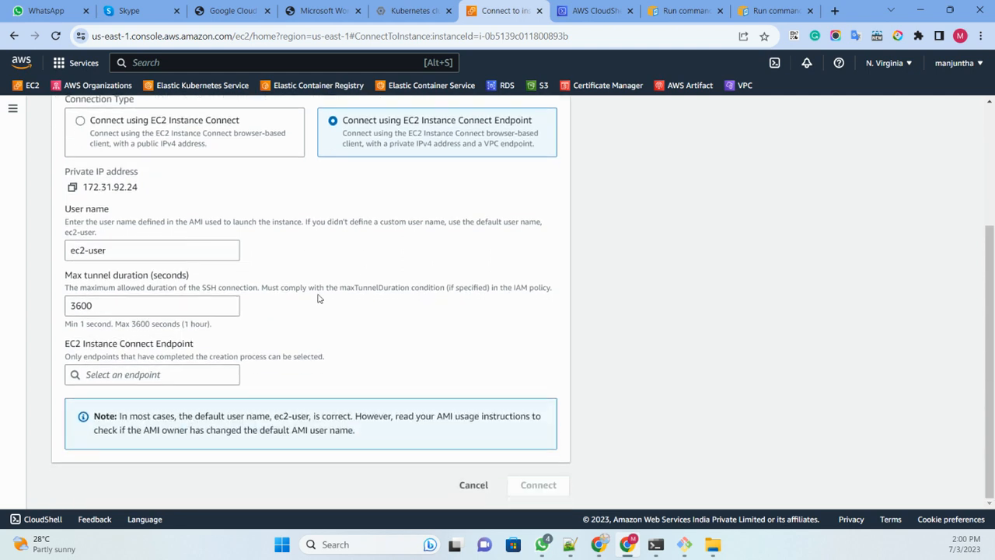
pyautogui.click(178, 375)
pyautogui.click(362, 332)
pyautogui.scroll(1, 253, 346)
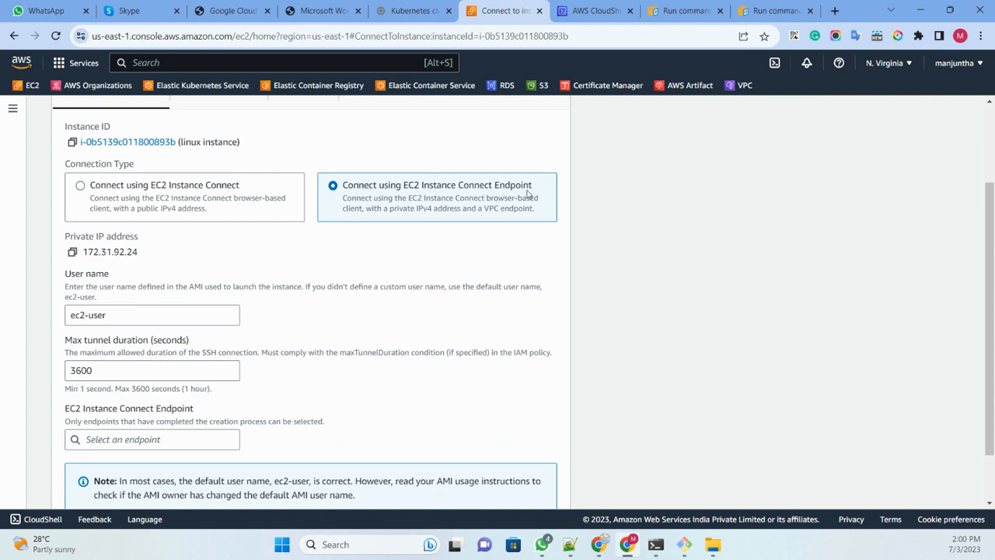
pyautogui.scroll(2, 357, 268)
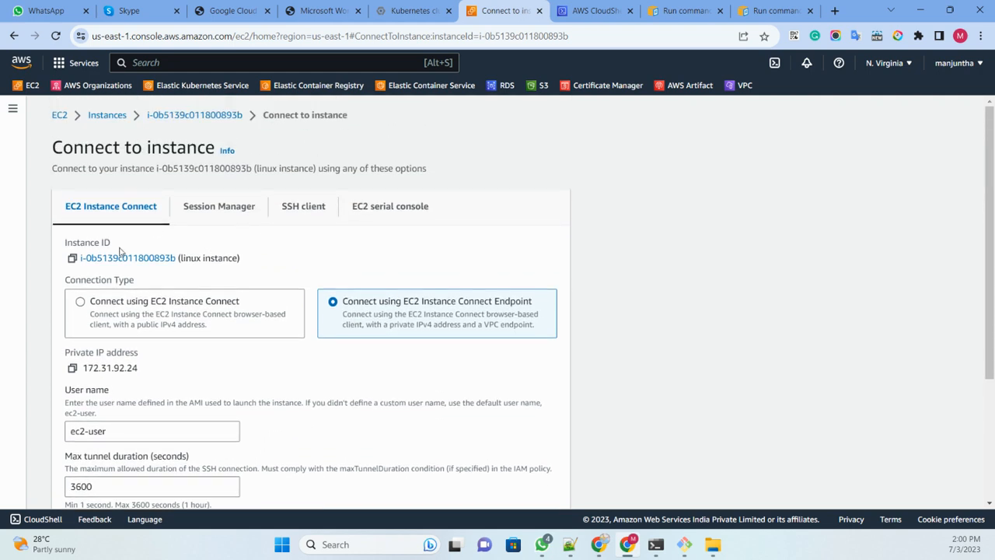
# Connect to the Linux instance using EC2 Instance Connect with its public IP address and the user name ec2-user.
pyautogui.click(92, 303)
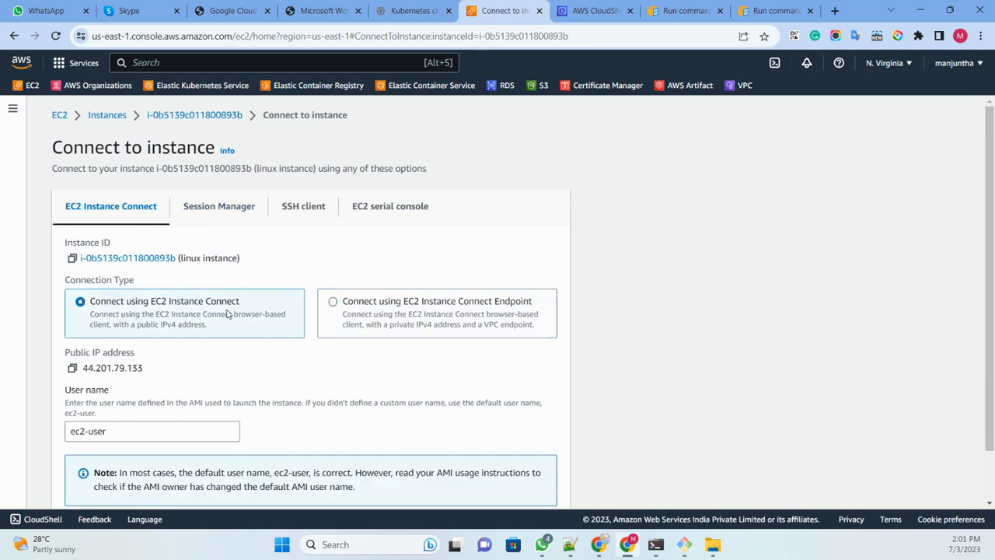
pyautogui.scroll(-1, 238, 295)
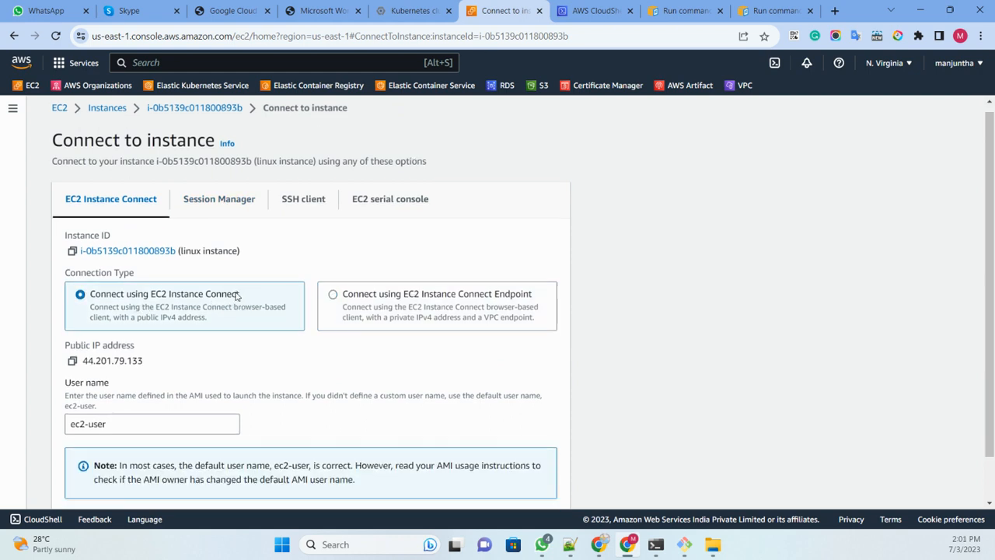
pyautogui.click(544, 486)
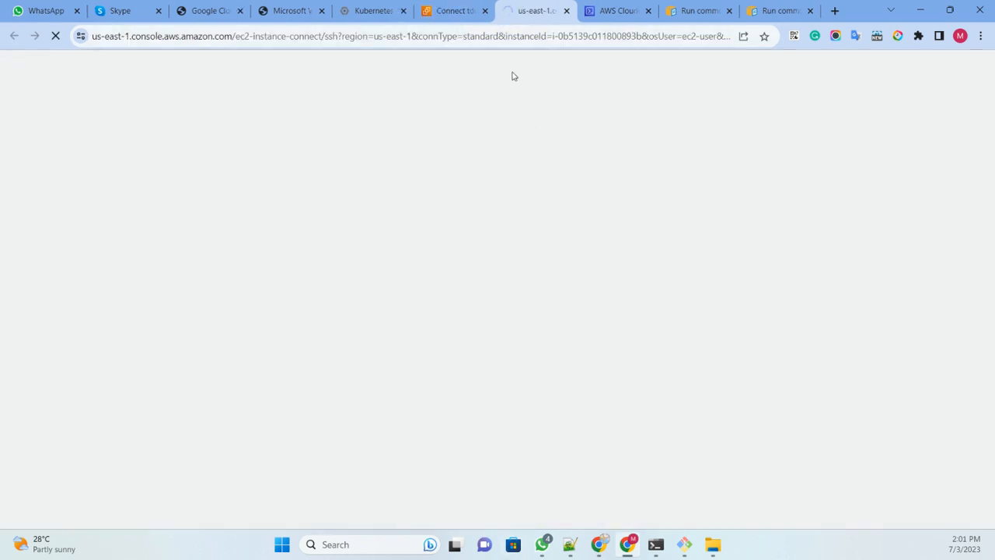
# Return to the Connect to instance page and read the Session Manager connection requirements, including the SSM Agent note.
pyautogui.click(454, 11)
pyautogui.click(218, 150)
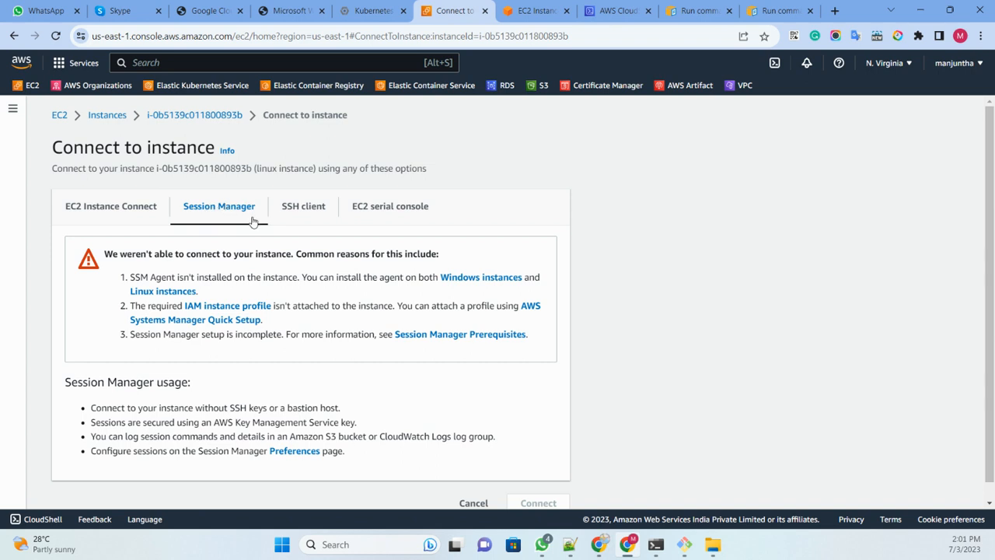
pyautogui.moveTo(132, 276); pyautogui.dragTo(349, 275)
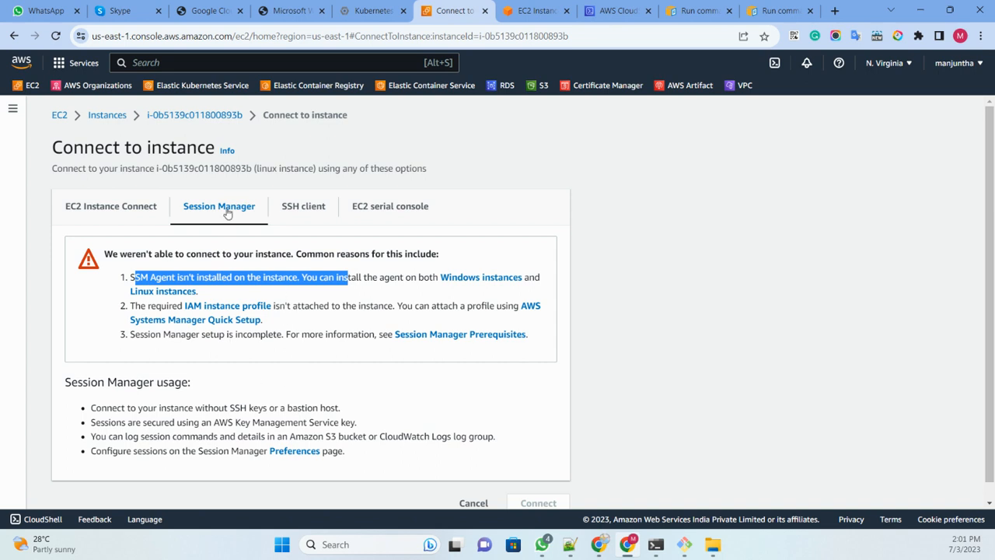
# Copy the example SSH command for the Linux instance and switch to CloudShell, checking the EC2 Instance Connect session on the way.
pyautogui.click(302, 213)
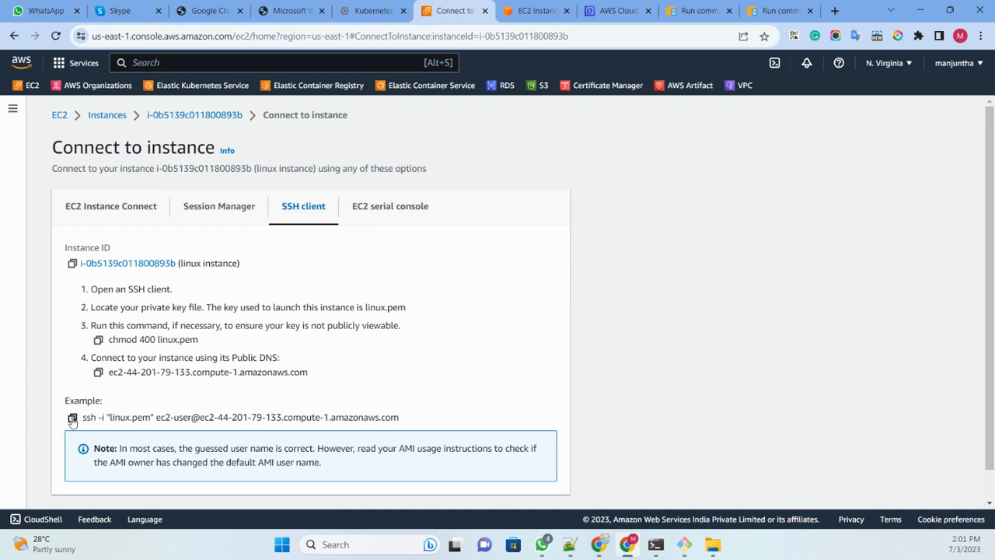
pyautogui.click(73, 417)
pyautogui.click(536, 10)
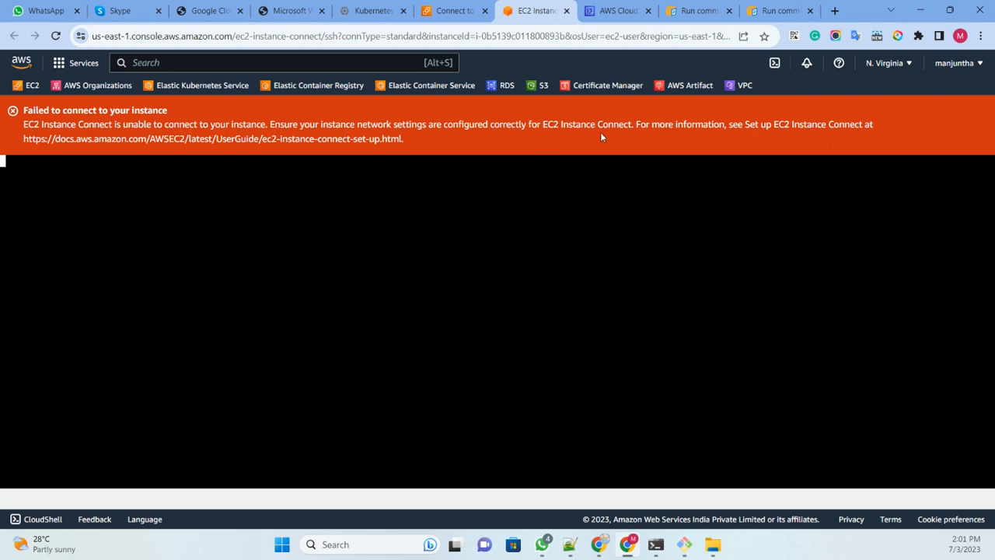
pyautogui.click(617, 11)
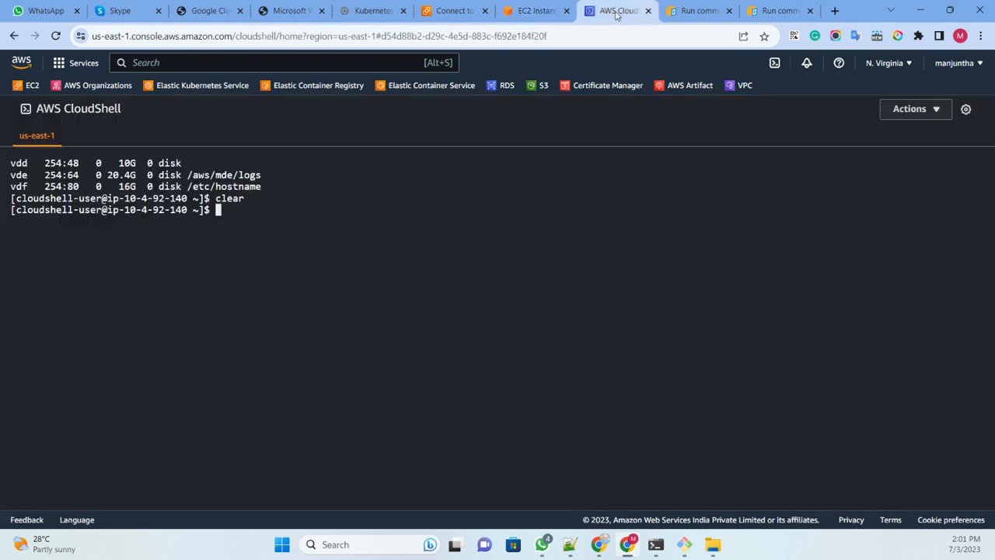
# Try to connect to the Linux instance from CloudShell by pasting and running the copied SSH command with linux.pem.
pyautogui.rightClick(316, 234)
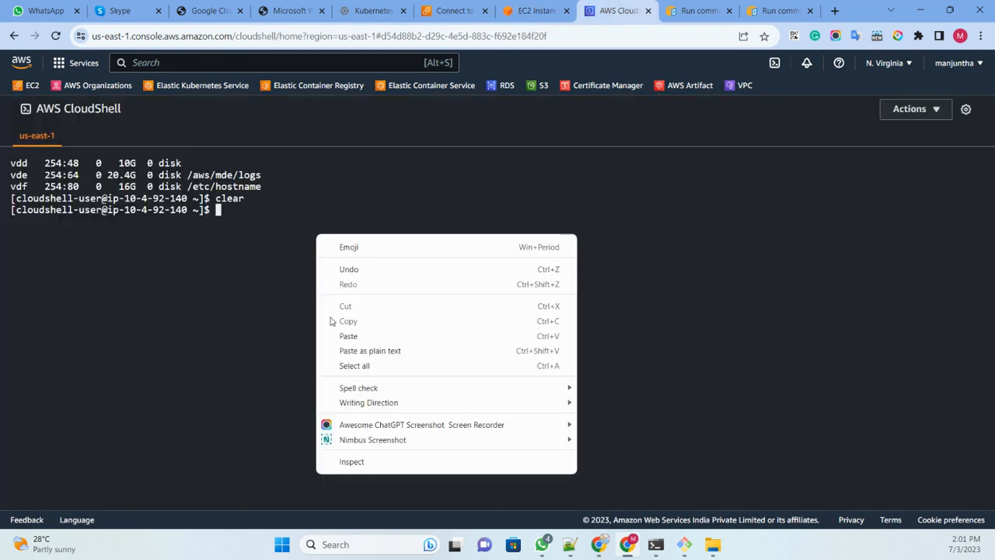
pyautogui.click(346, 335)
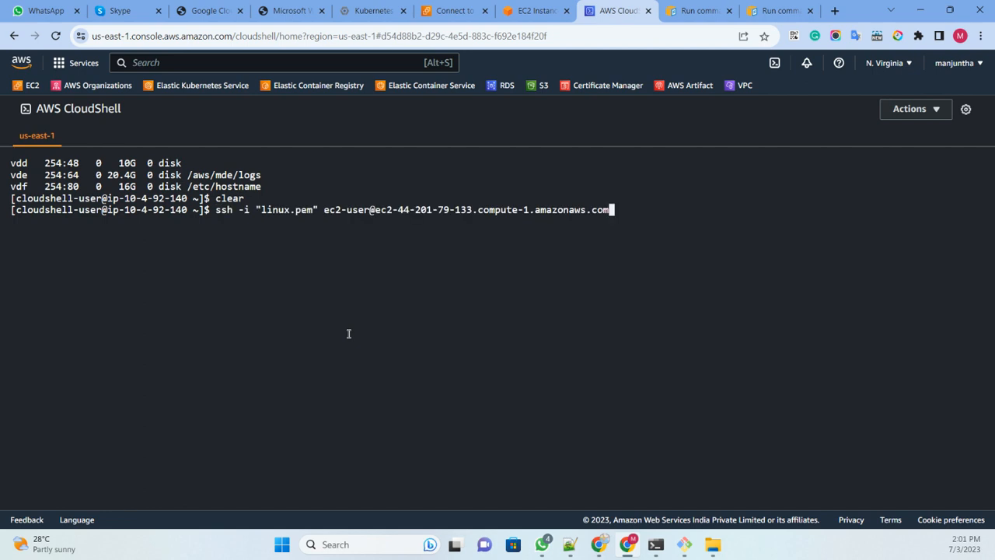
pyautogui.press('Return')
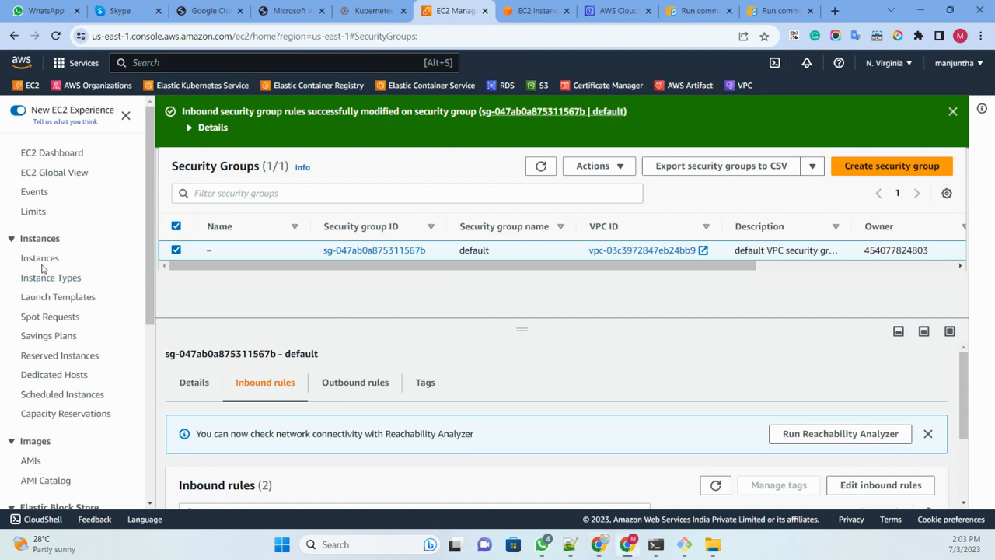
# Open the default security group of the windows server instance and examine its inbound rules, including the SSH port range.
pyautogui.click(40, 259)
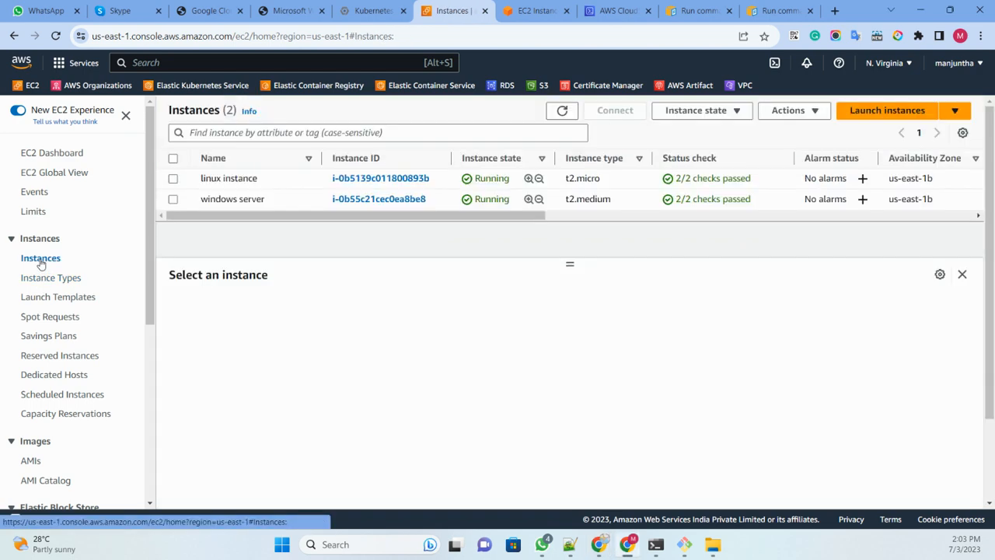
pyautogui.click(172, 200)
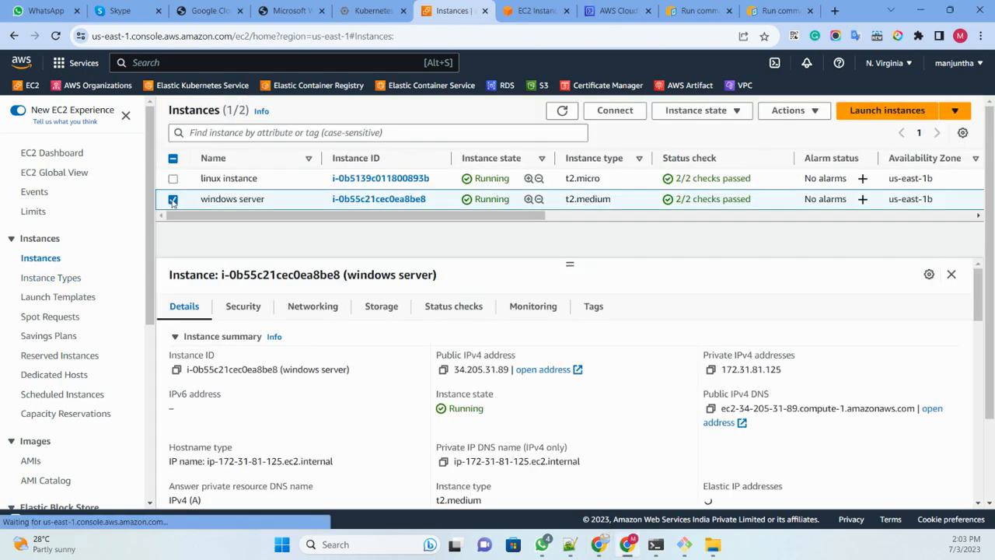
pyautogui.click(243, 305)
pyautogui.scroll(-2, 307, 344)
pyautogui.click(282, 348)
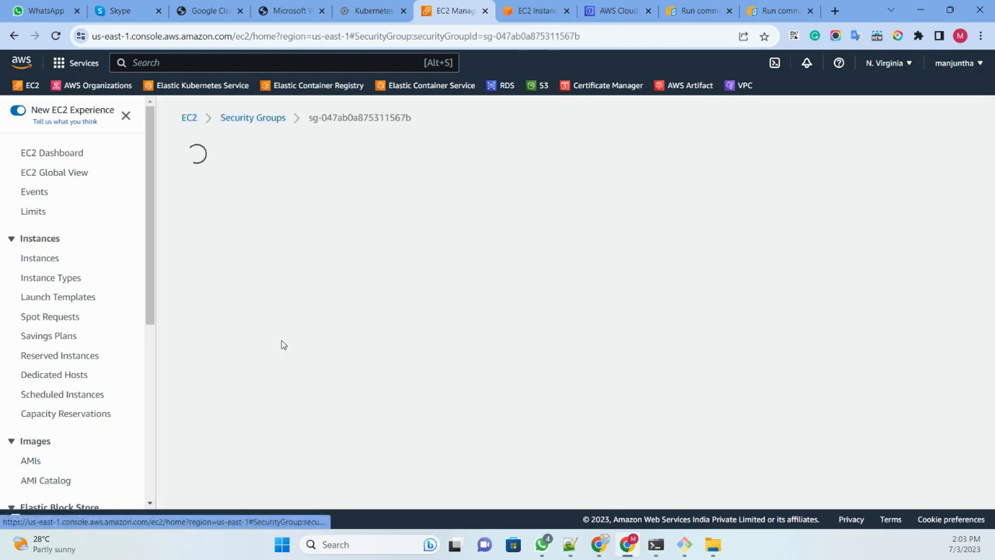
pyautogui.scroll(-2, 397, 239)
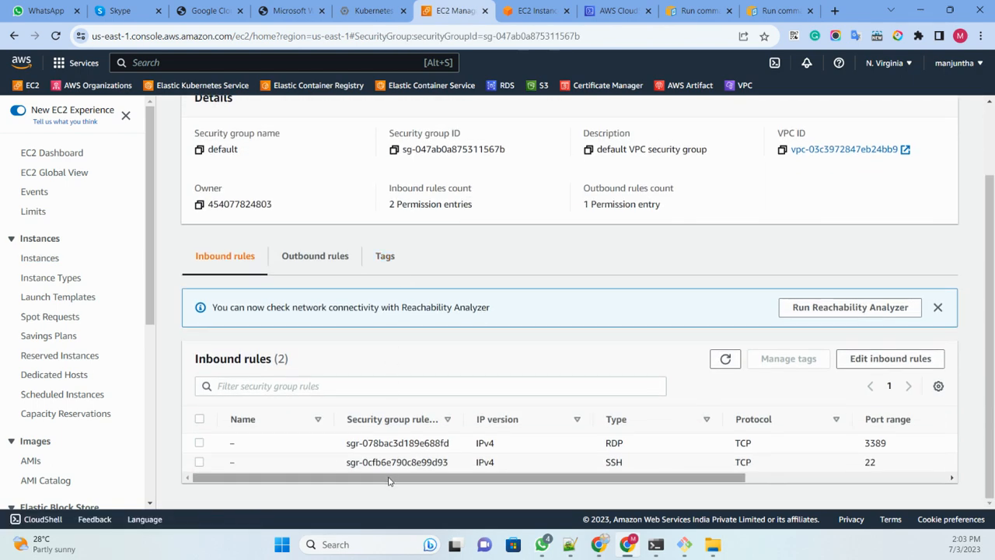
pyautogui.moveTo(393, 478); pyautogui.dragTo(677, 471)
pyautogui.moveTo(578, 445); pyautogui.dragTo(420, 480)
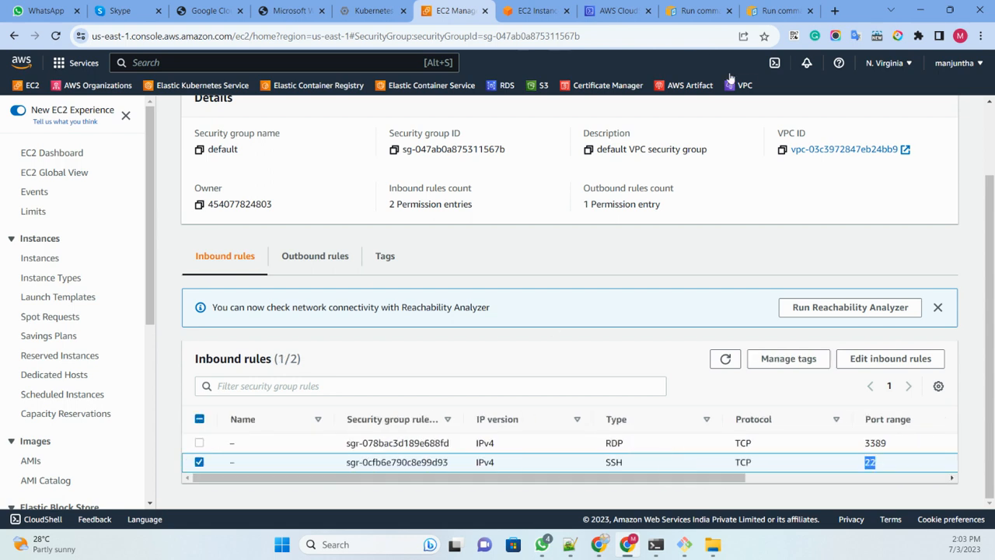
# Switch back to CloudShell and upload the linux.pem key file from the Downloads folder.
pyautogui.click(613, 14)
pyautogui.click(923, 108)
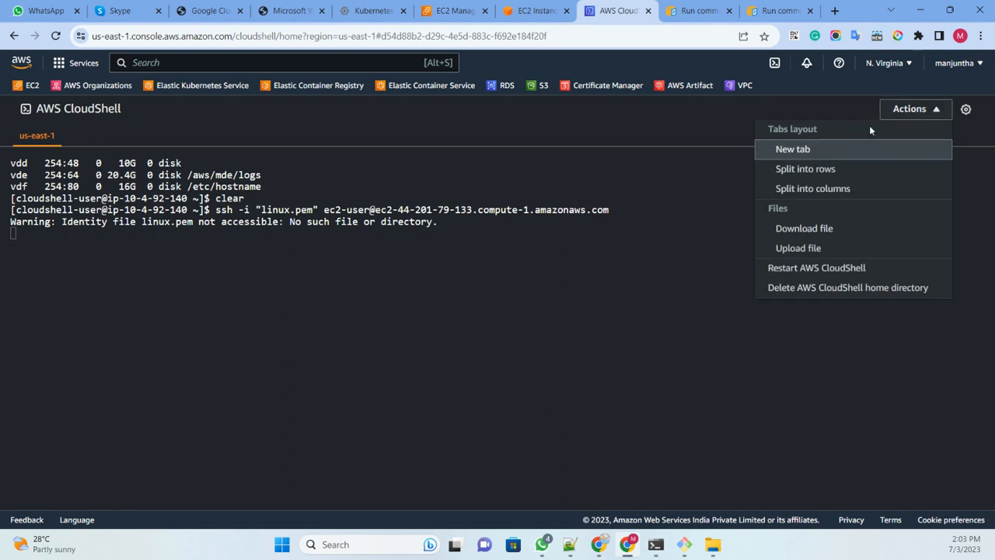
pyautogui.click(793, 248)
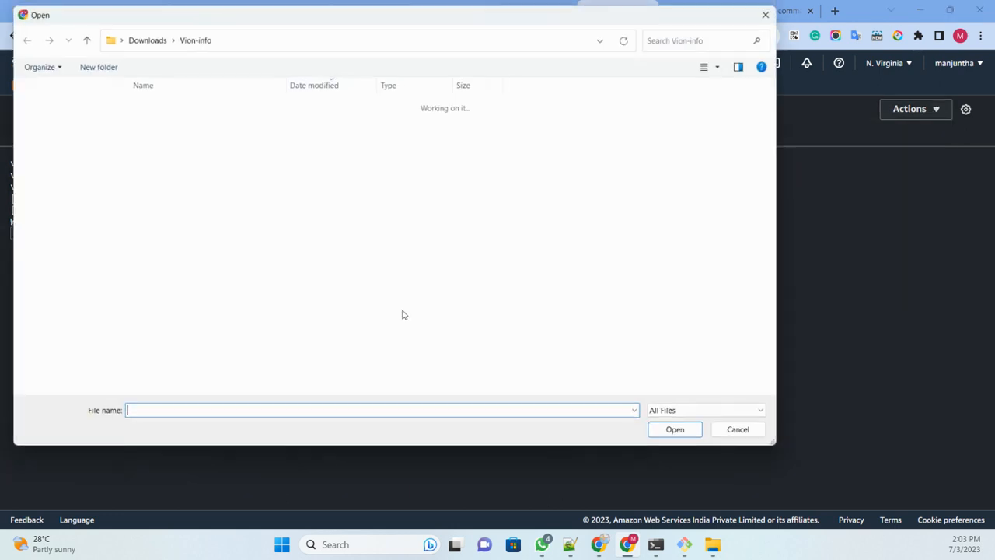
pyautogui.click(53, 149)
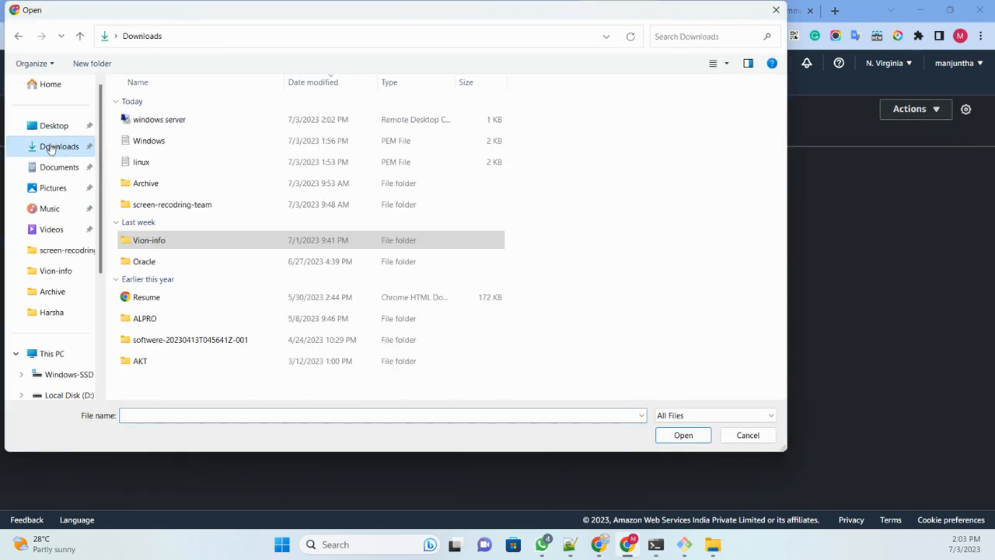
pyautogui.click(145, 161)
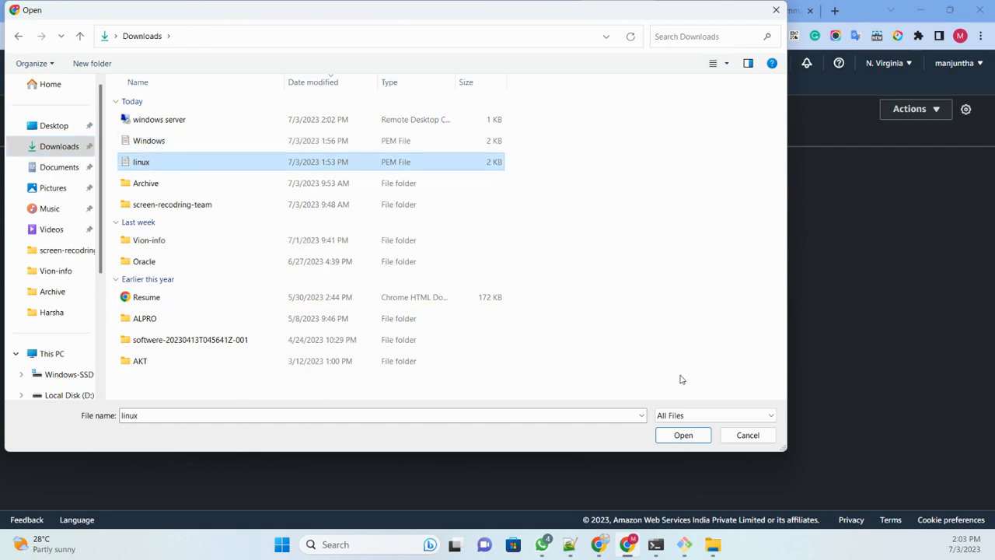
pyautogui.click(683, 435)
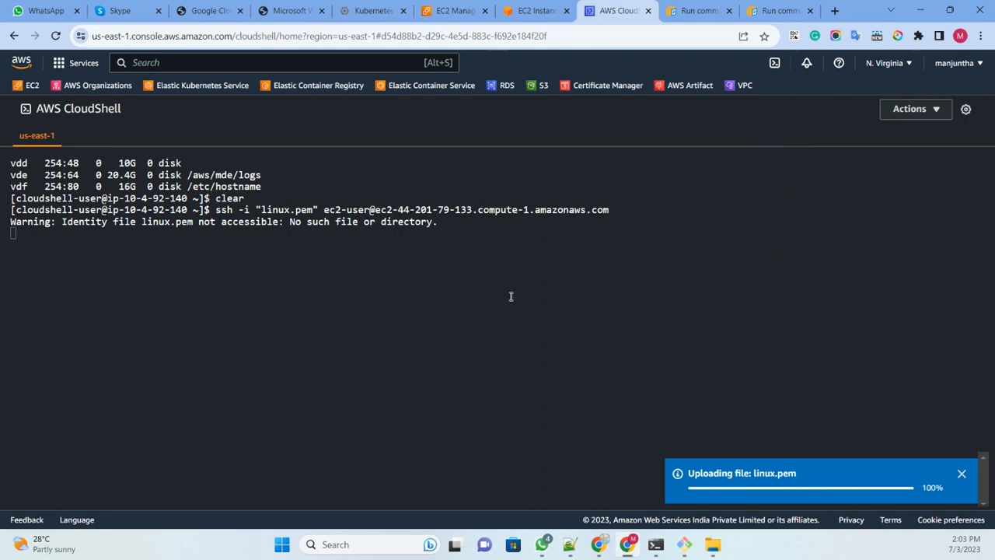
# Interrupt the pending SSH command and list the files in the CloudShell home directory with ls.
pyautogui.press('Return')
pyautogui.press('Return')
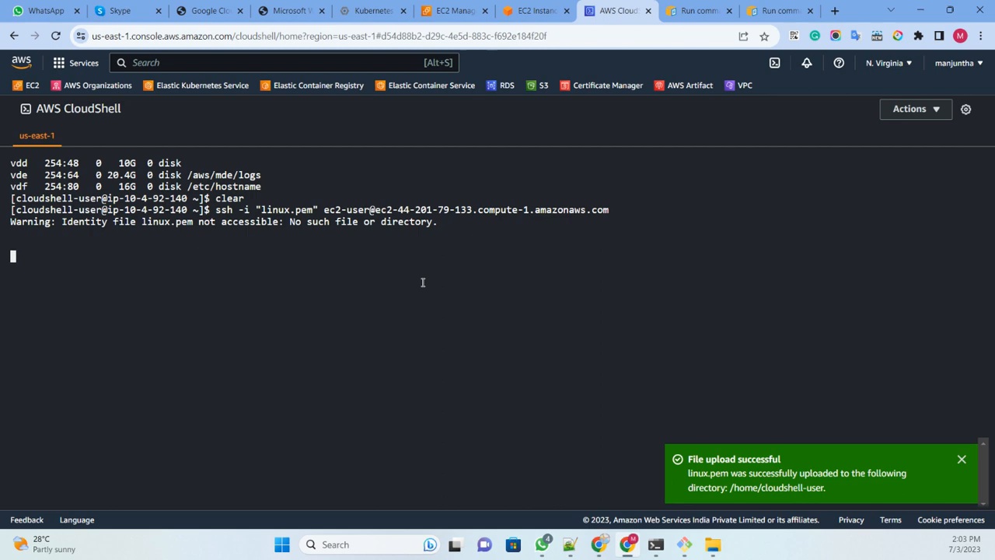
pyautogui.hotkey('ctrl', 'c')
pyautogui.write('ls')
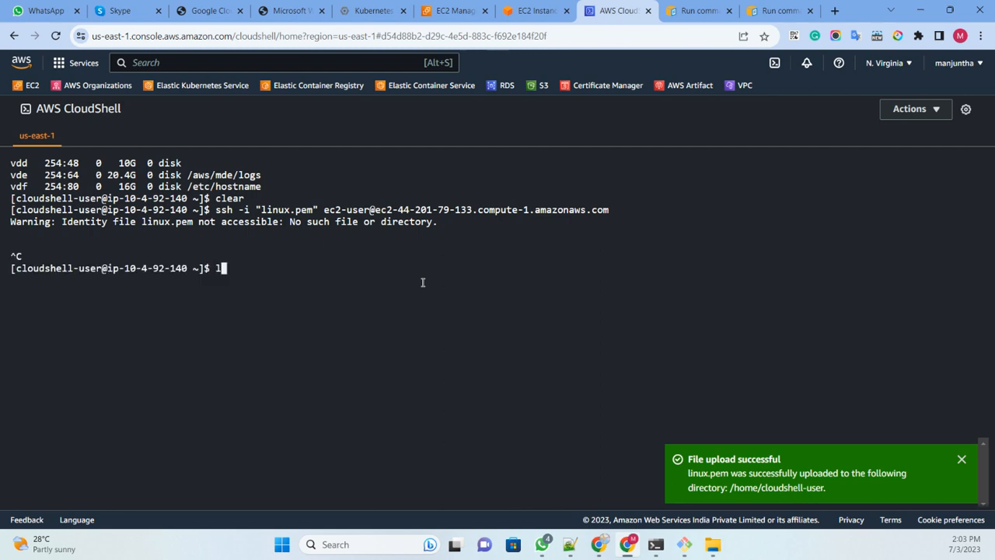
pyautogui.press('Return')
# Retry the SSH connection with linux.pem, accepting the host's authenticity with yes, and check the working directory with pwd.
pyautogui.press('Up')
pyautogui.press('Up')
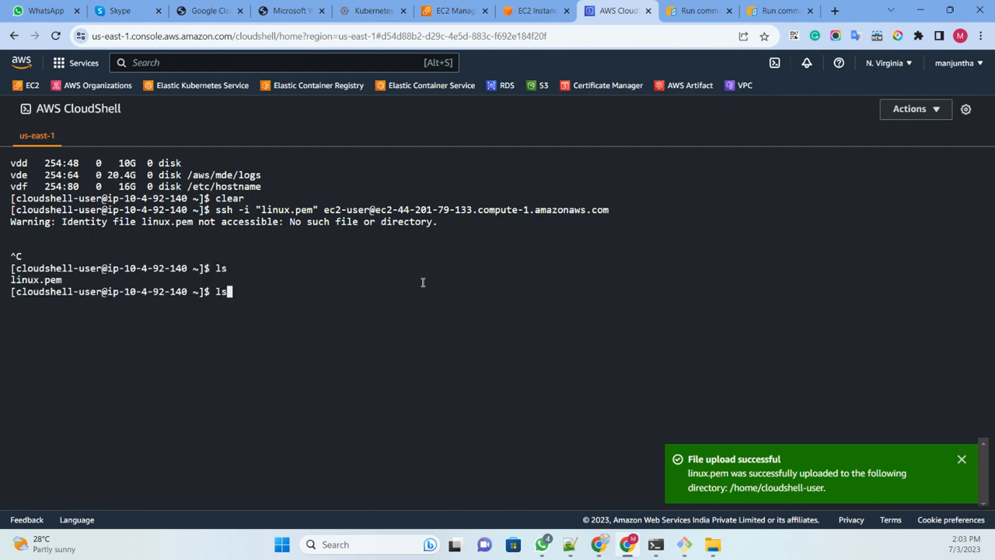
pyautogui.press('Return')
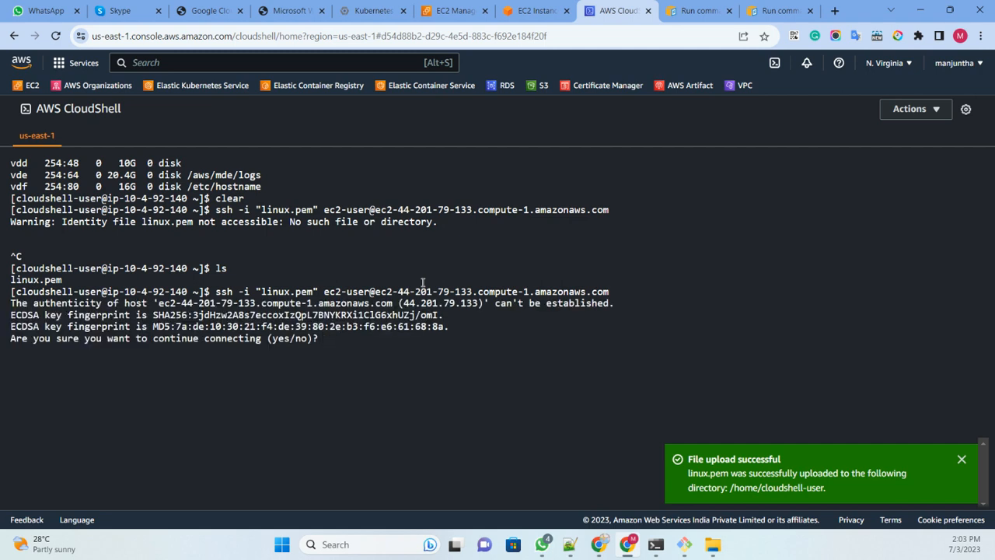
pyautogui.write('yes')
pyautogui.press('Return')
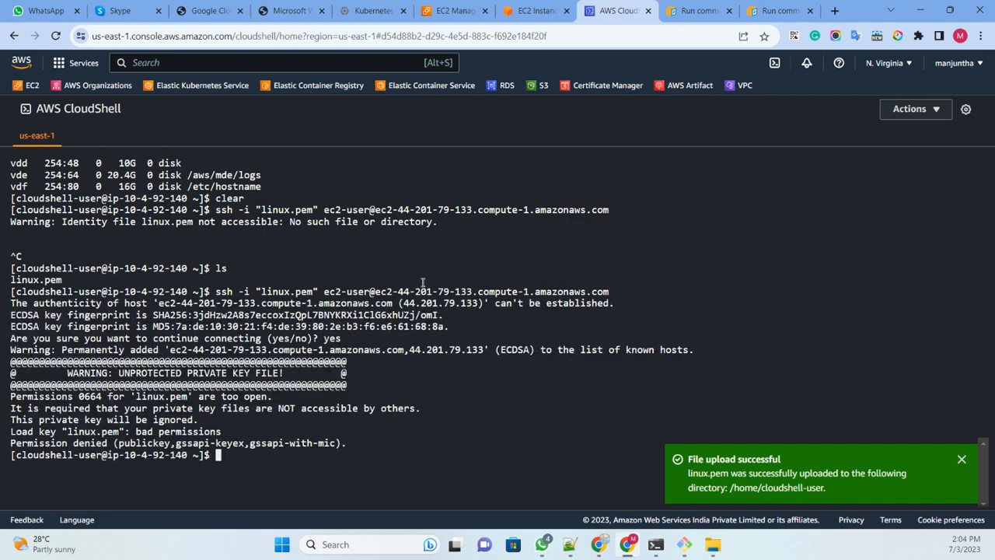
pyautogui.write('pwd')
pyautogui.press('Return')
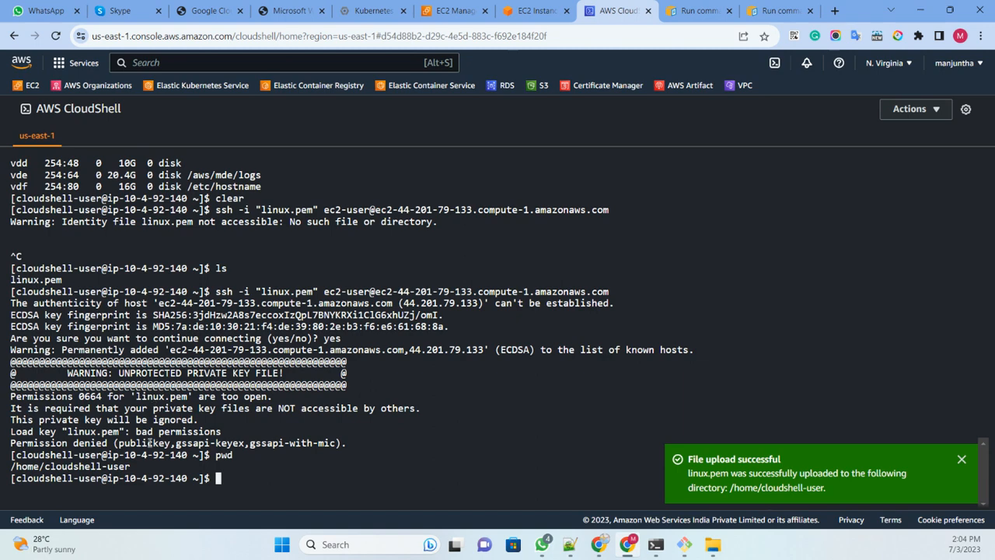
# Open the SSH client connection instructions of the linux instance and copy the command chmod 400 linux.pem.
pyautogui.click(528, 10)
pyautogui.click(455, 10)
pyautogui.scroll(3, 342, 238)
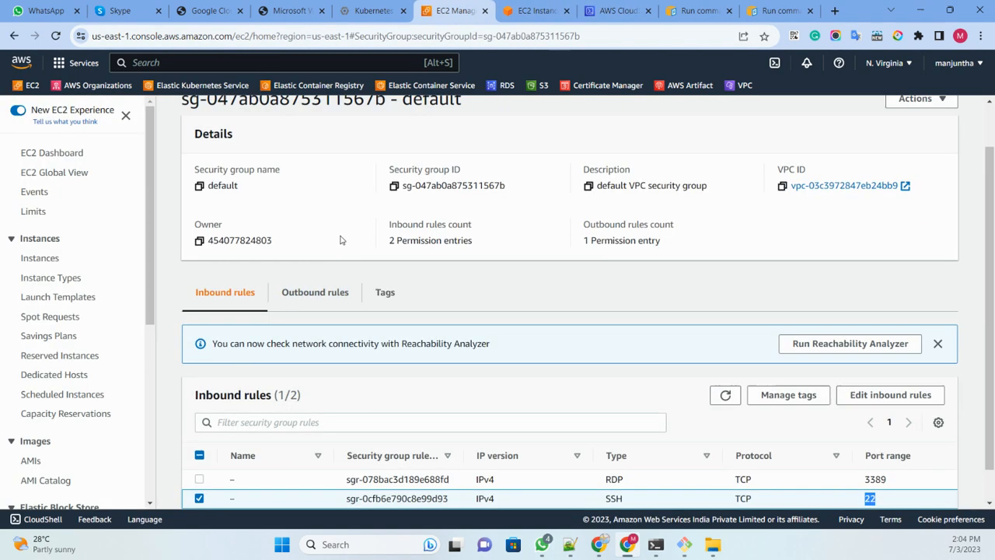
pyautogui.click(43, 259)
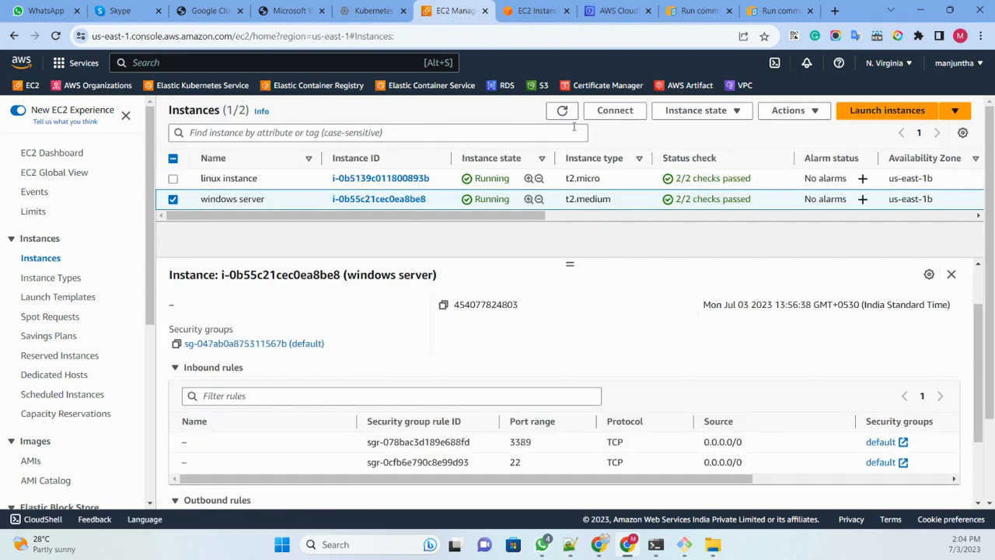
pyautogui.click(173, 198)
pyautogui.click(173, 179)
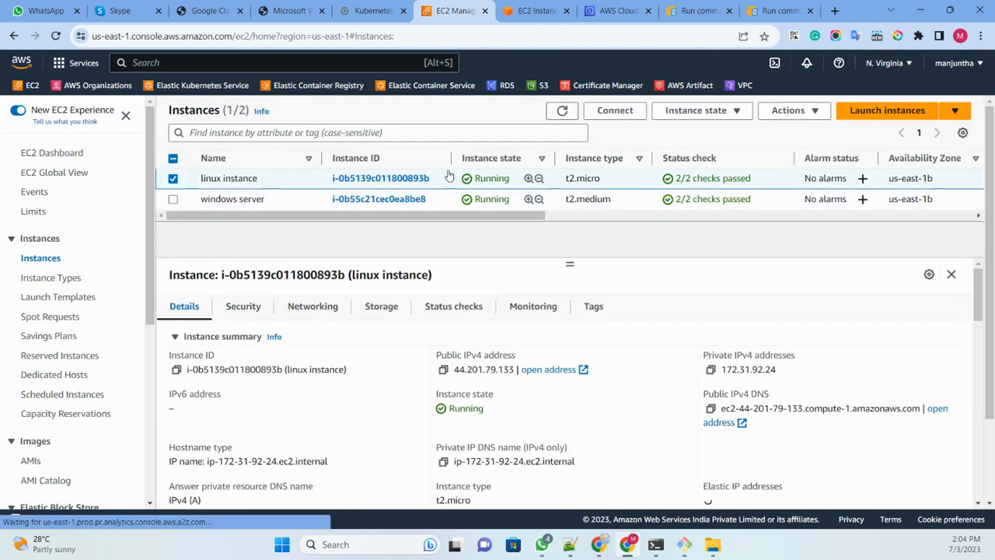
pyautogui.click(615, 109)
pyautogui.click(289, 208)
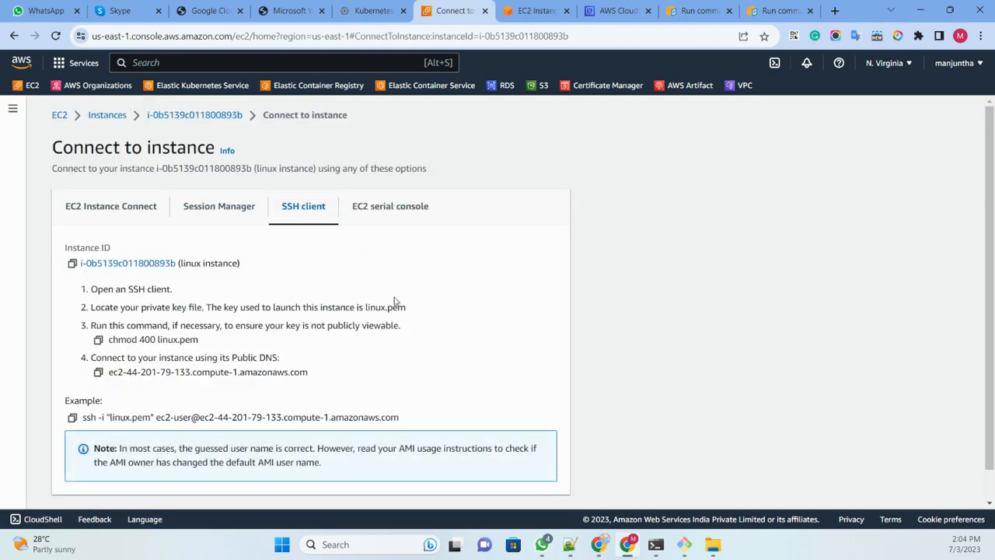
pyautogui.scroll(-2, 395, 302)
pyautogui.click(99, 307)
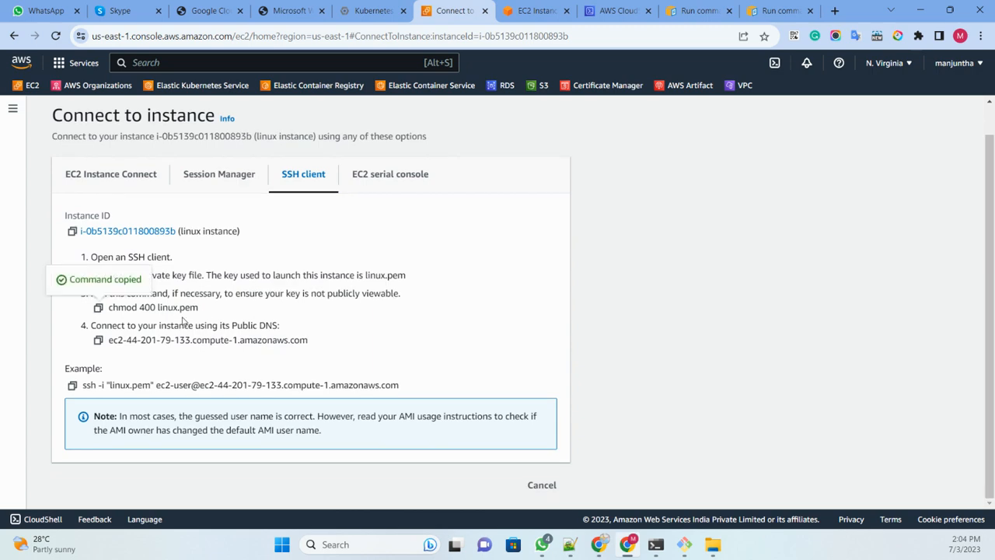
# Return to CloudShell and restrict the key file's permissions with chmod 400 linux.pem.
pyautogui.click(539, 11)
pyautogui.click(619, 11)
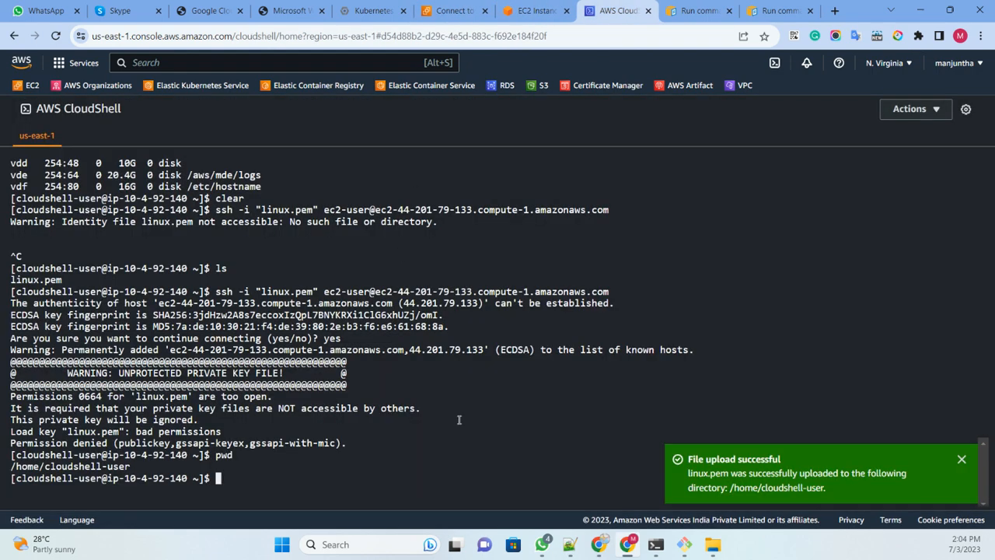
pyautogui.hotkey('ctrl', 'v')
pyautogui.press('Return')
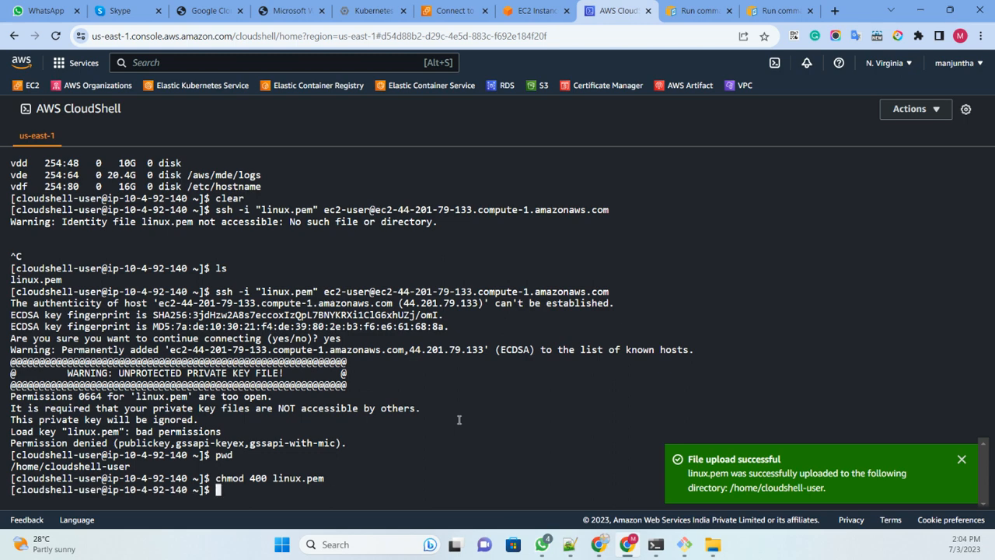
pyautogui.press('Up')
pyautogui.press('Up')
pyautogui.press('Return')
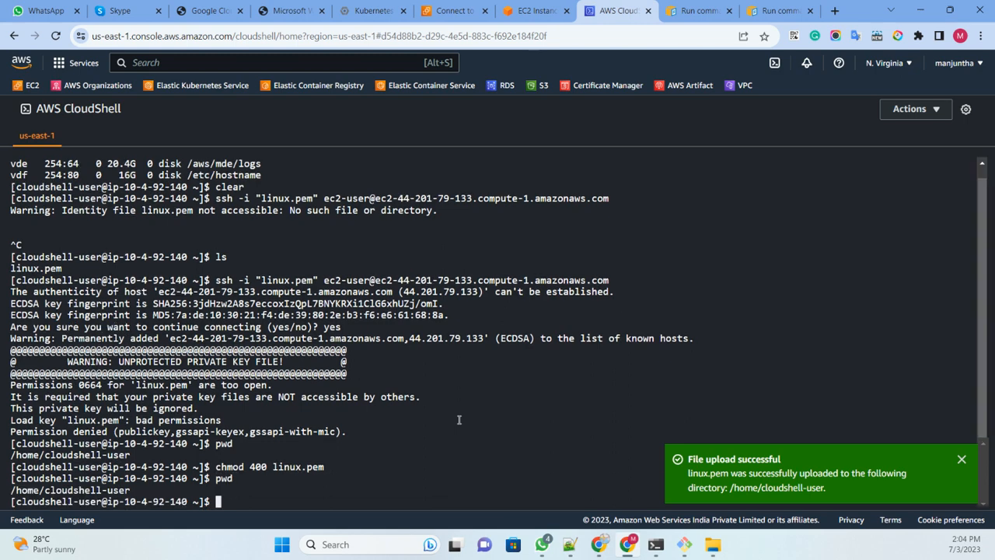
pyautogui.press('Up')
pyautogui.press('Up')
pyautogui.press('Up')
pyautogui.press('Up')
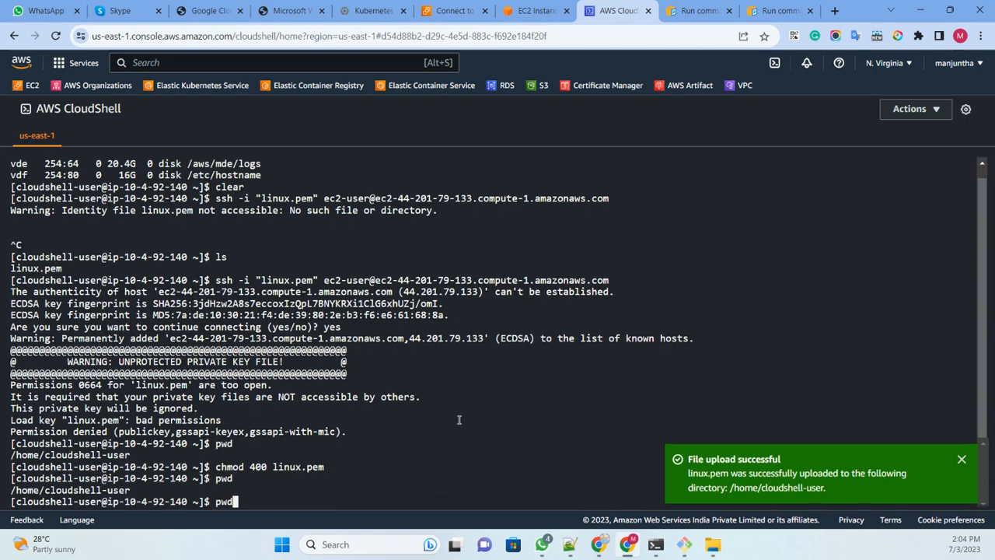
pyautogui.press('Return')
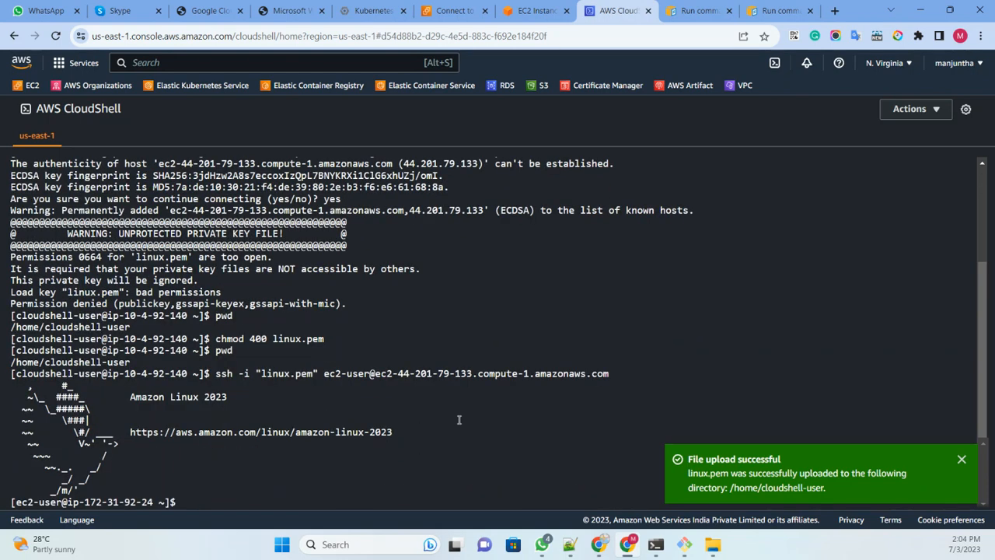
# Run df -h on the Linux instance and check the root volume's disk usage and the address in the prompt.
pyautogui.write('df -h')
pyautogui.press('Return')
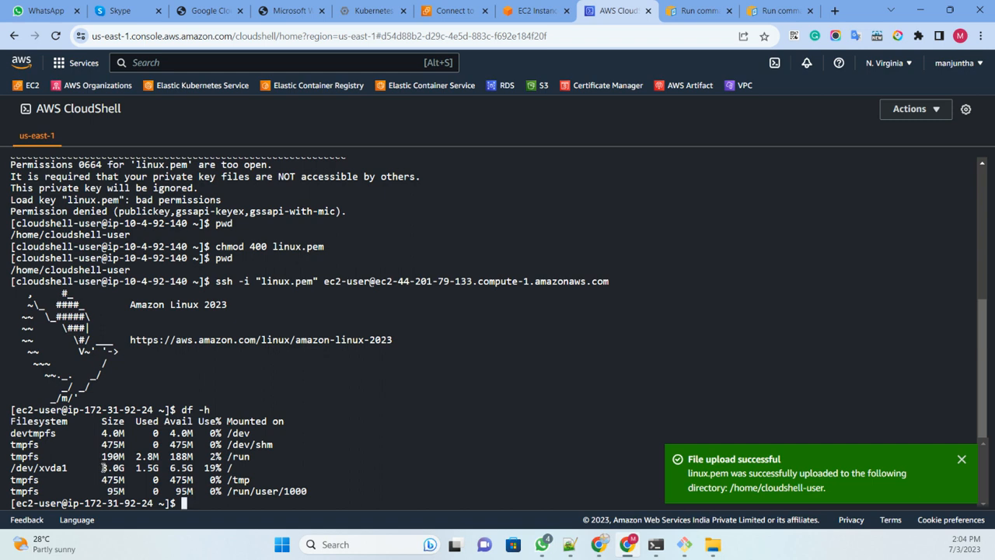
pyautogui.moveTo(102, 464); pyautogui.dragTo(286, 464)
pyautogui.click(85, 408)
pyautogui.moveTo(85, 408); pyautogui.dragTo(153, 409)
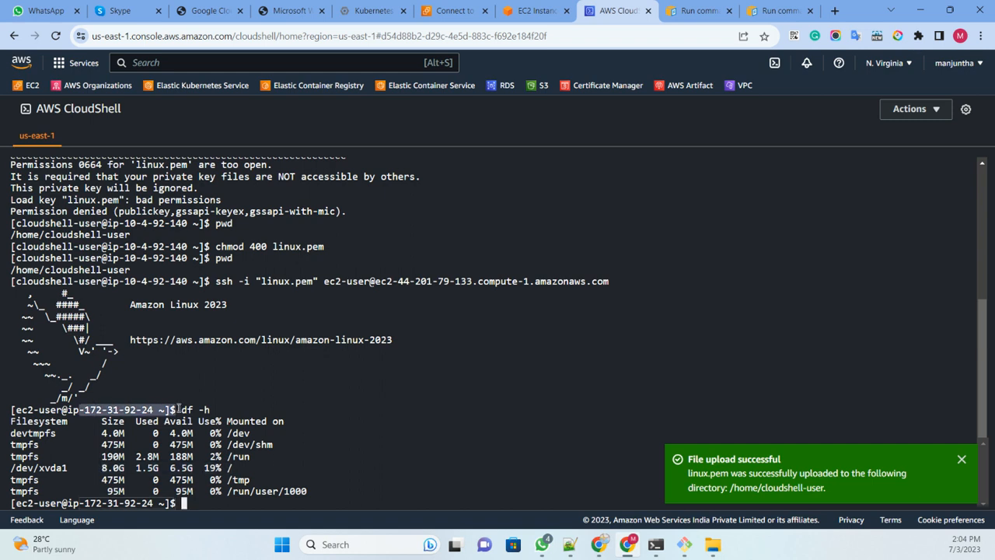
# Run hostname on the Linux instance, then review its output and the earlier chmod command.
pyautogui.click(389, 402)
pyautogui.write('hostname')
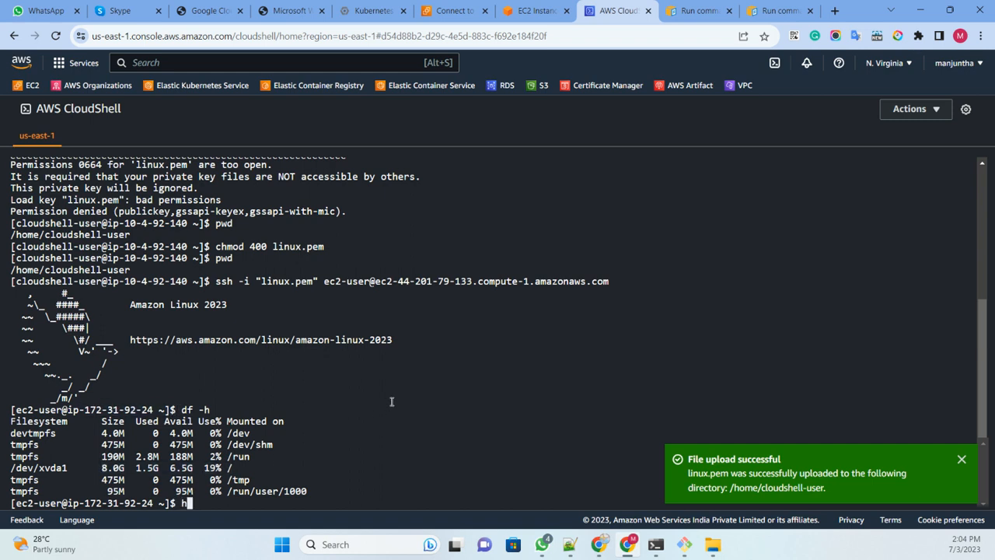
pyautogui.press('Return')
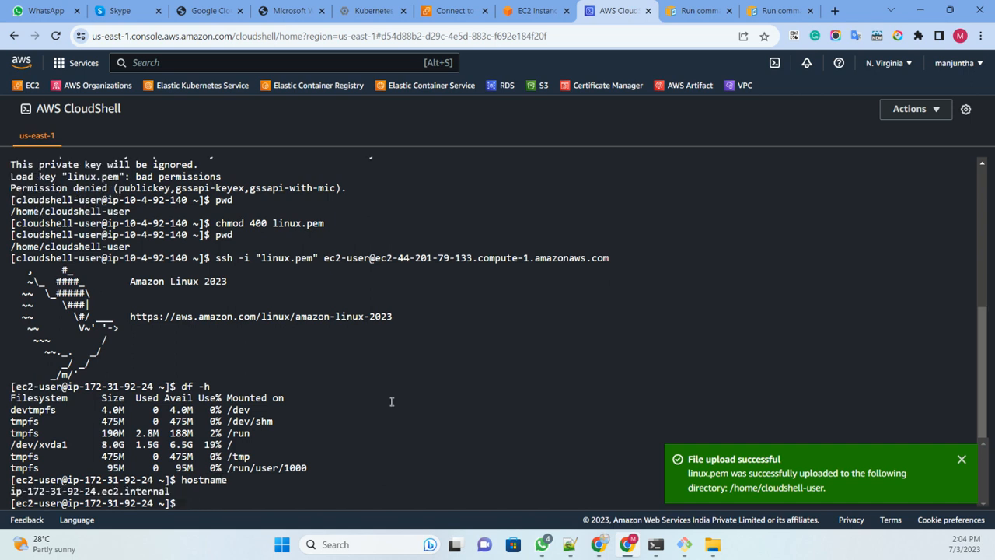
pyautogui.moveTo(170, 492); pyautogui.dragTo(9, 492)
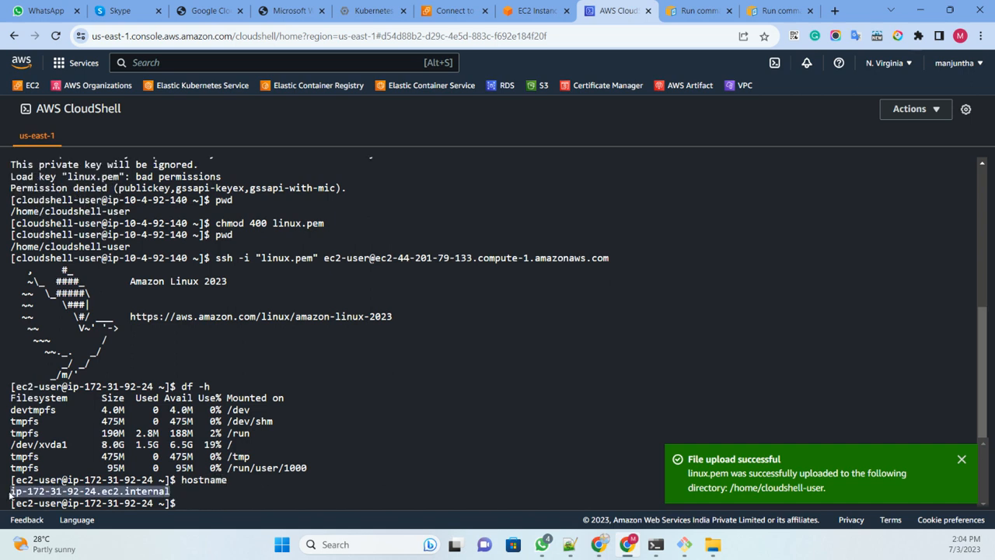
pyautogui.moveTo(100, 223); pyautogui.dragTo(216, 237)
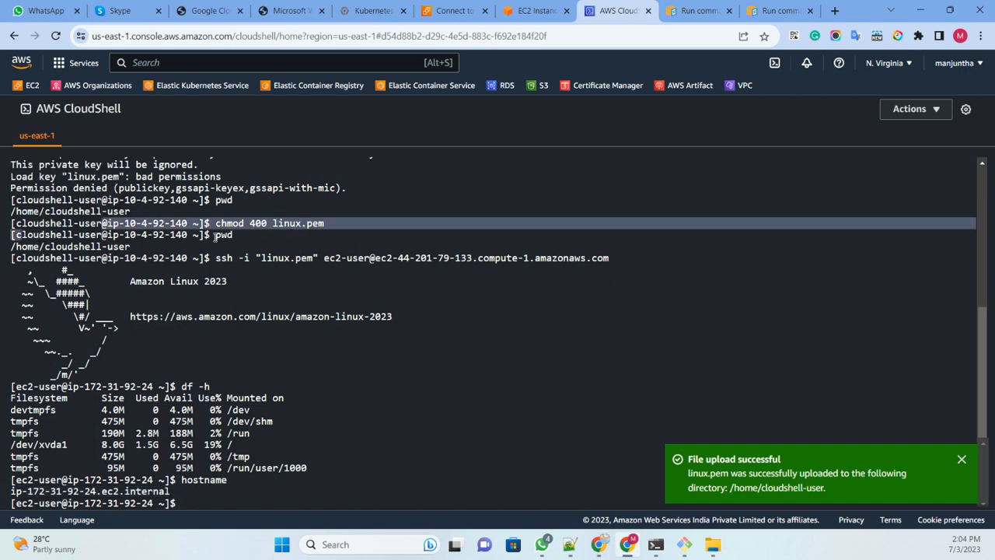
# Close the old Instance Connect session and open a new one to the linux instance using EC2 Instance Connect as ec2-user.
pyautogui.click(453, 11)
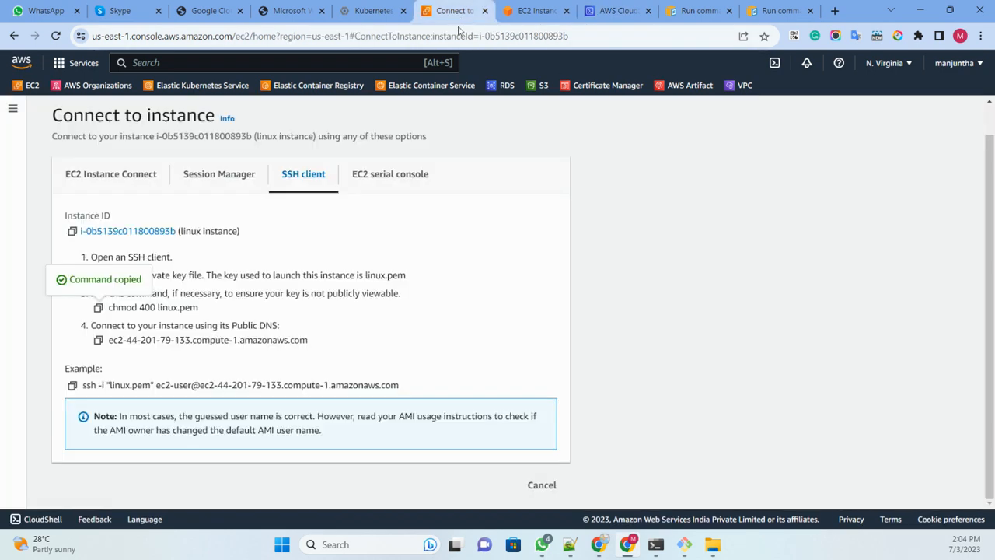
pyautogui.click(608, 13)
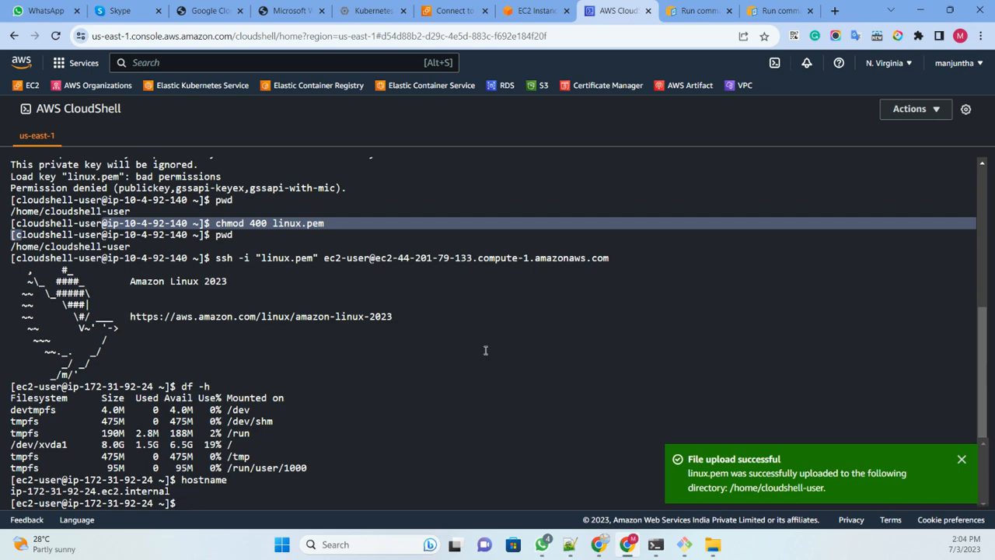
pyautogui.click(531, 11)
pyautogui.click(565, 11)
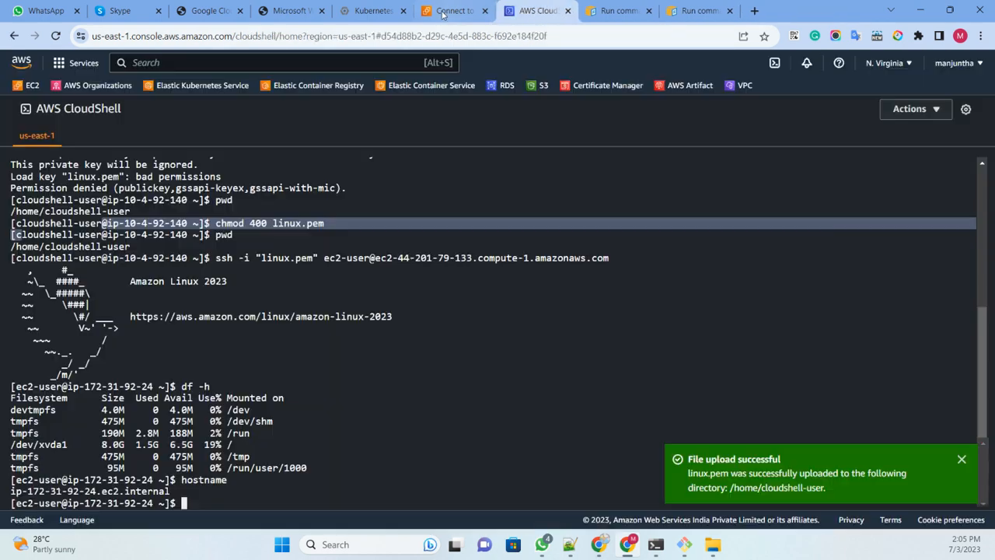
pyautogui.click(455, 10)
pyautogui.click(117, 172)
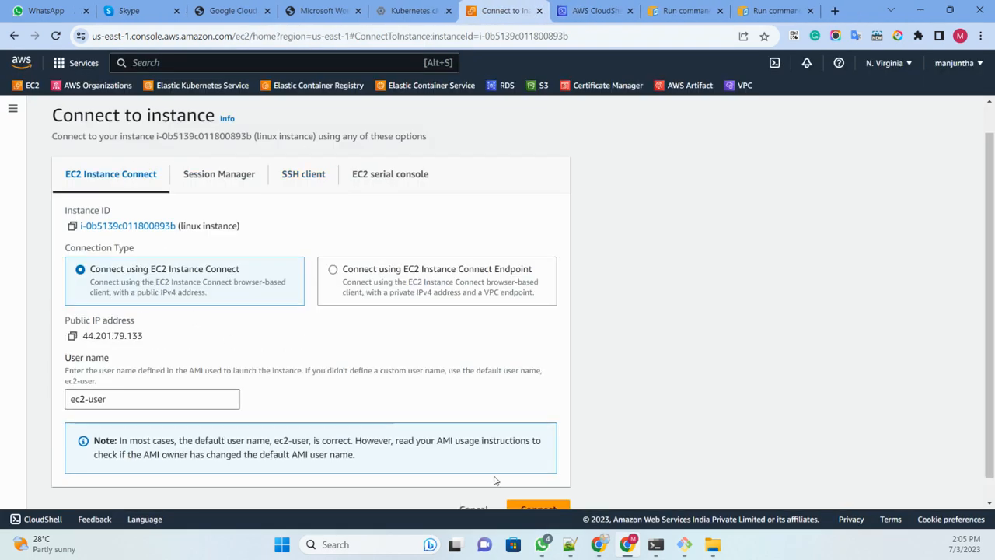
pyautogui.scroll(-1, 260, 359)
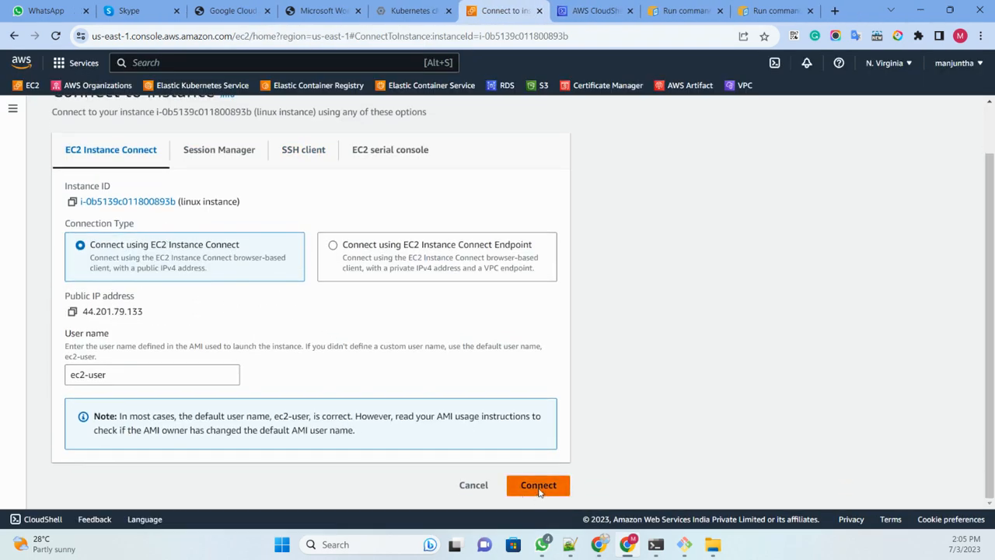
pyautogui.click(515, 491)
# Return to the instances list, download the windows server instance's remote desktop file and launch the RDP connection.
pyautogui.click(454, 11)
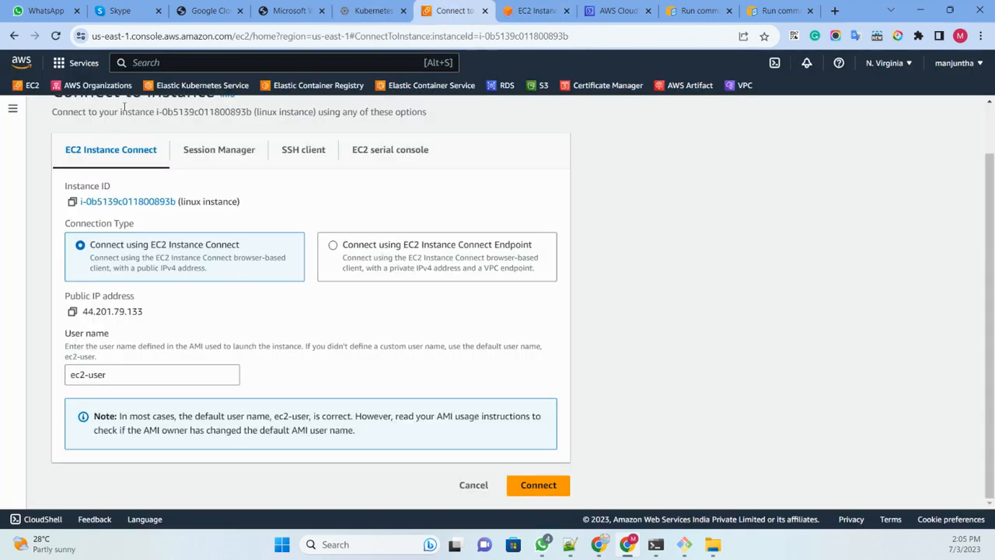
pyautogui.scroll(1, 198, 156)
pyautogui.click(172, 116)
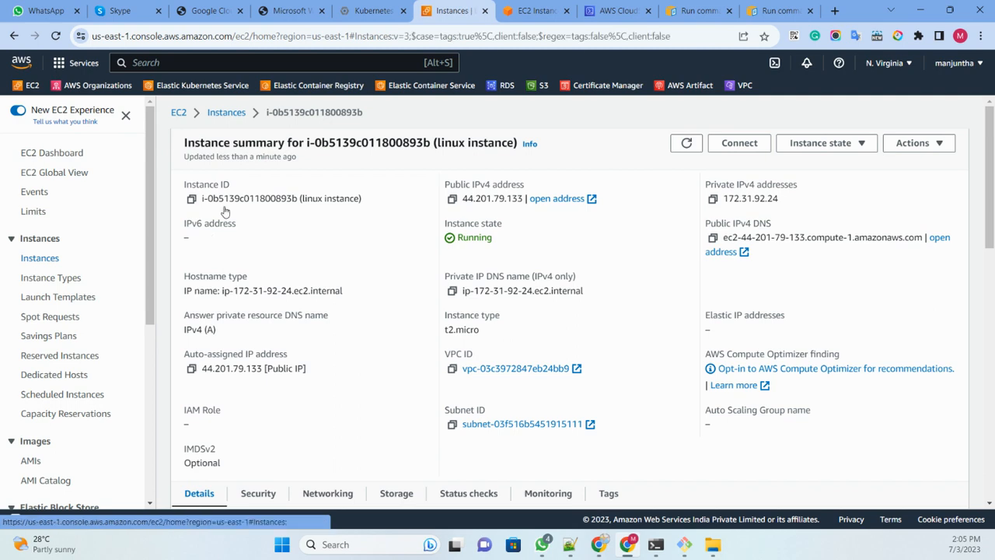
pyautogui.click(172, 200)
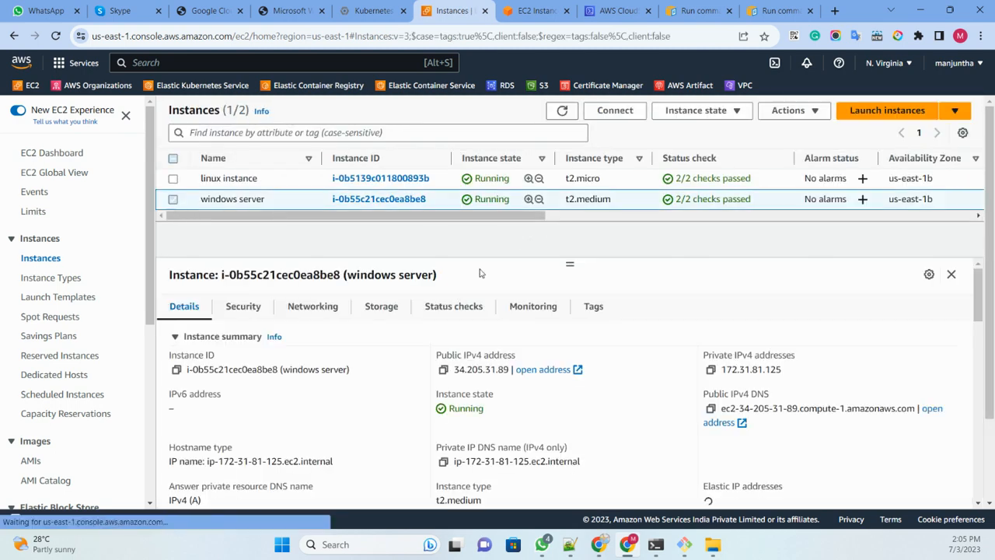
pyautogui.click(627, 114)
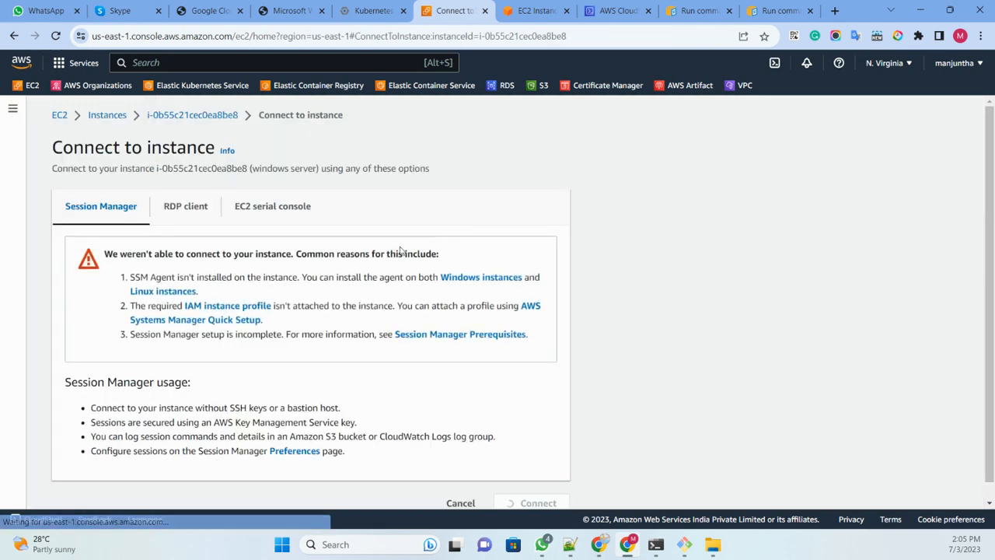
pyautogui.click(202, 208)
pyautogui.click(114, 440)
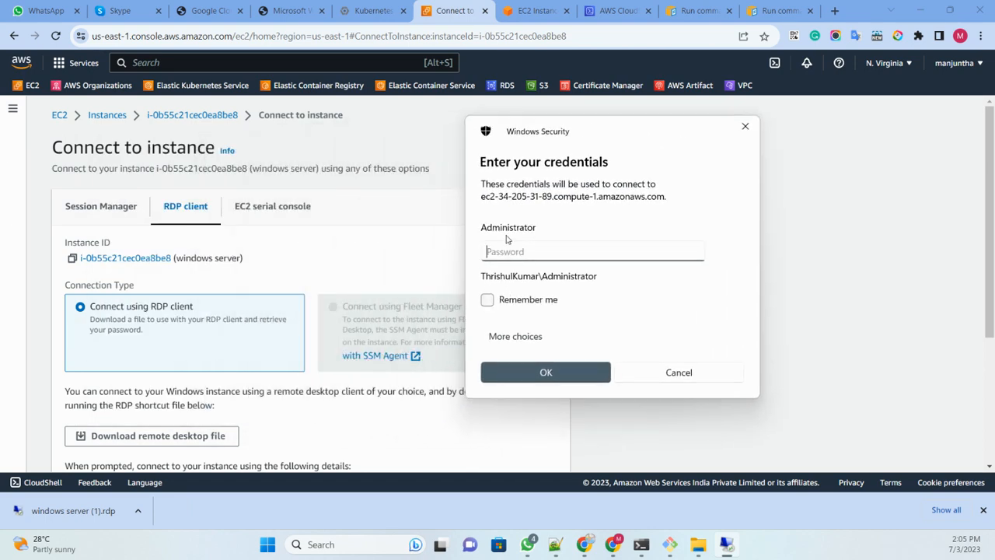
# Decrypt the windows server's administrator password with the Windows PEM key file and copy the password.
pyautogui.scroll(-2, 336, 230)
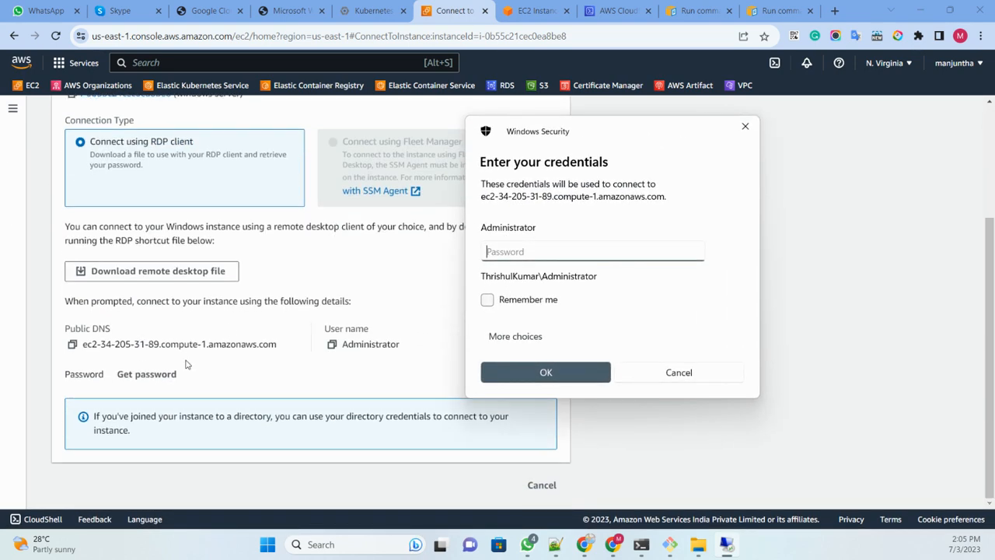
pyautogui.click(136, 376)
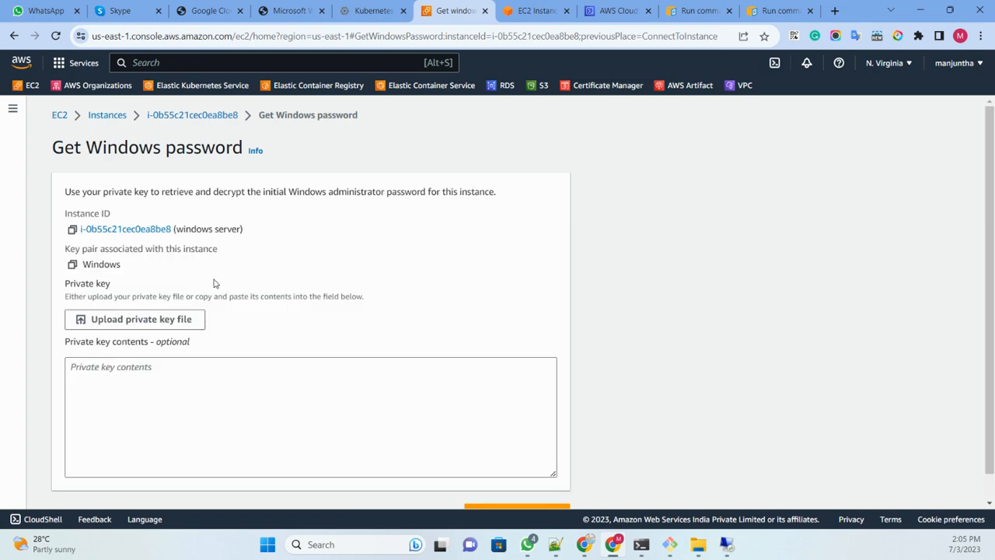
pyautogui.click(150, 327)
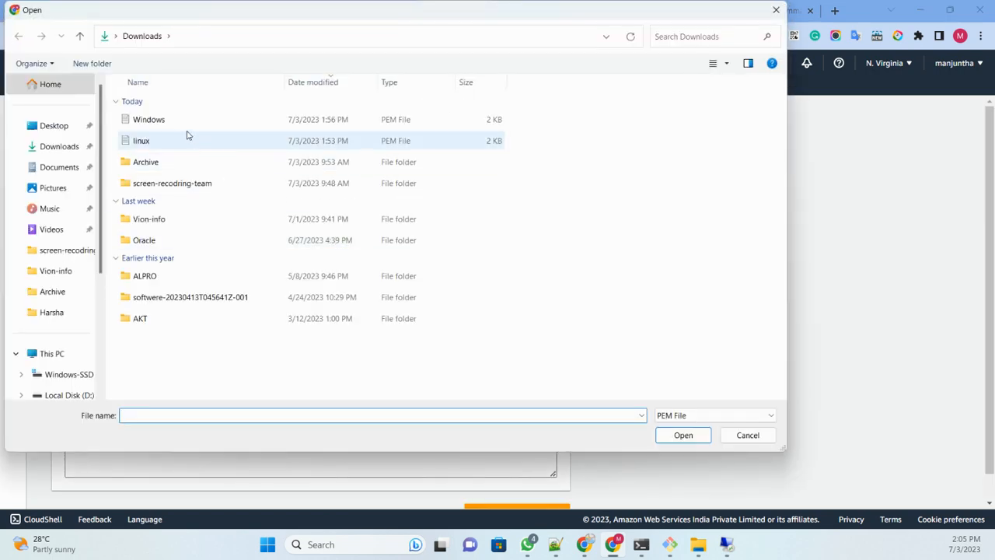
pyautogui.click(168, 122)
pyautogui.click(681, 434)
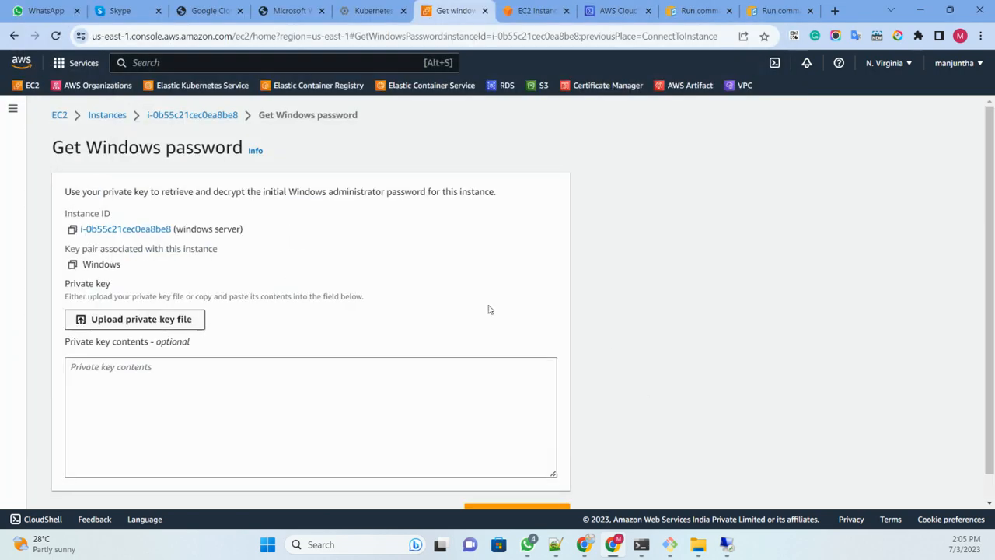
pyautogui.click(517, 486)
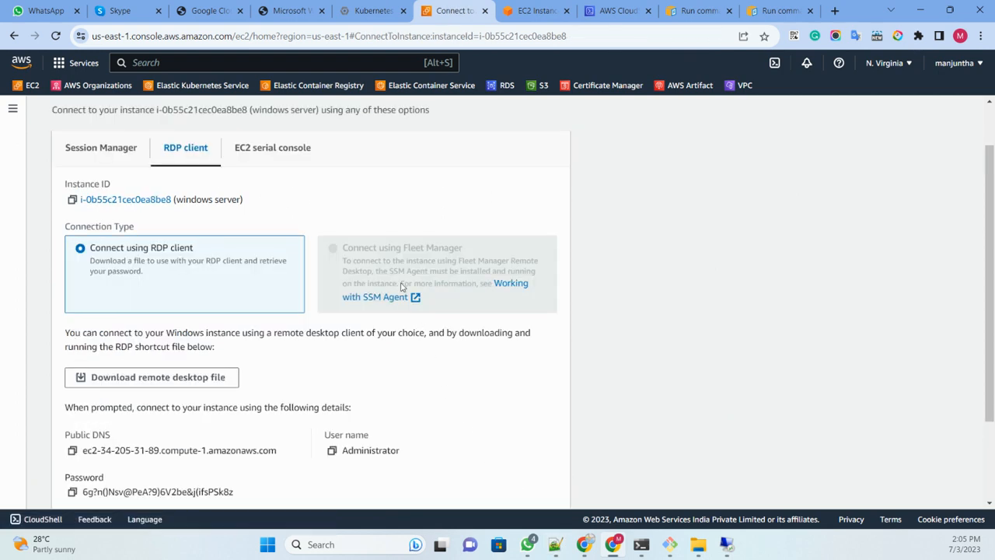
pyautogui.scroll(-2, 362, 317)
pyautogui.click(72, 378)
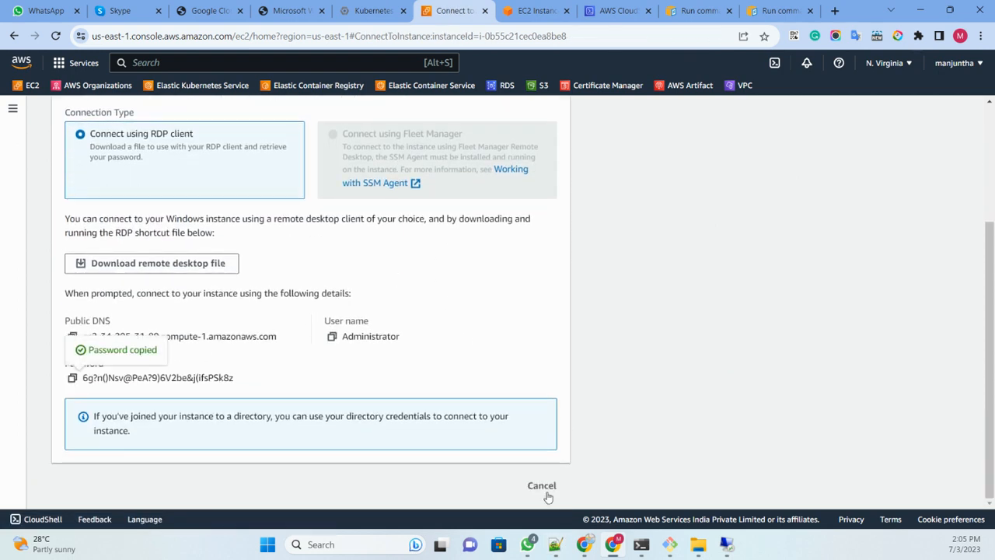
# Enter the Administrator password in the remote desktop credentials prompt and accept the certificate to connect to the Windows server.
pyautogui.click(730, 543)
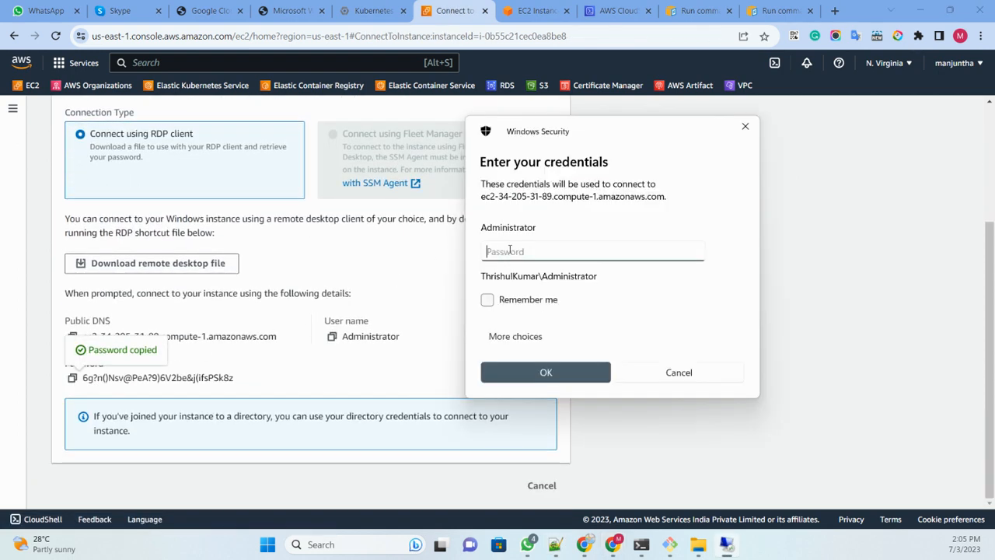
pyautogui.hotkey('ctrl', 'v')
pyautogui.click(545, 372)
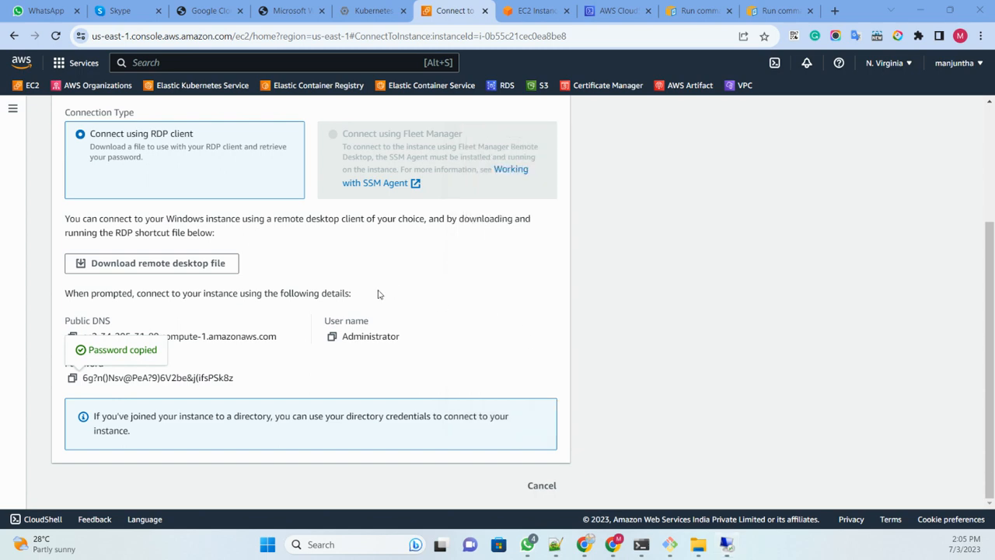
pyautogui.moveTo(284, 204); pyautogui.dragTo(516, 154)
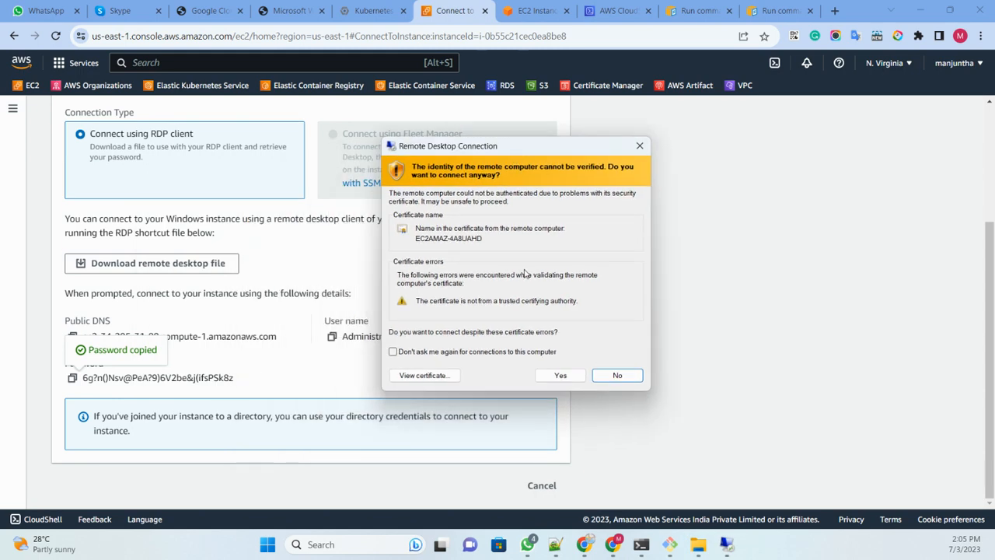
pyautogui.click(563, 376)
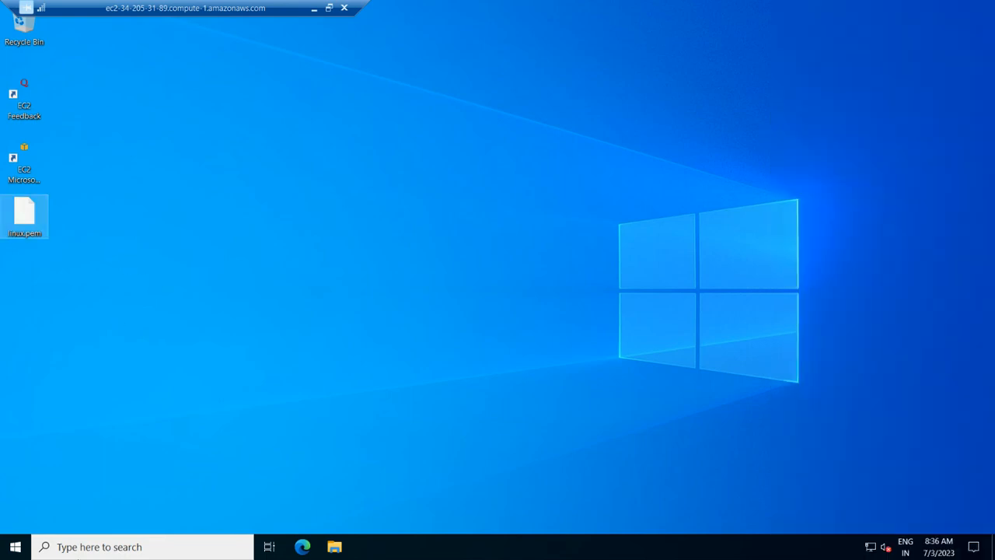
# Find Command Prompt on the Windows server by searching for "term" and open it as administrator.
pyautogui.click(97, 545)
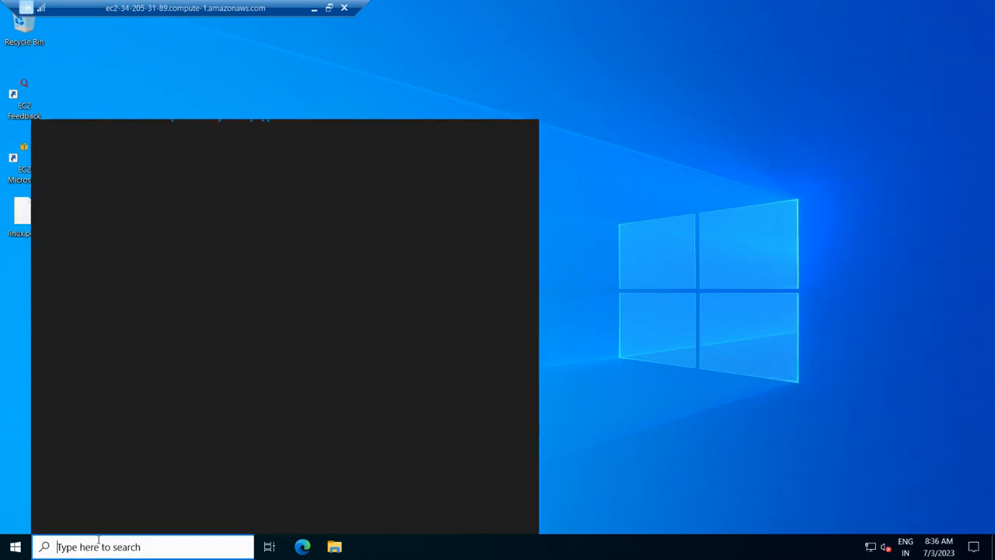
pyautogui.write('term')
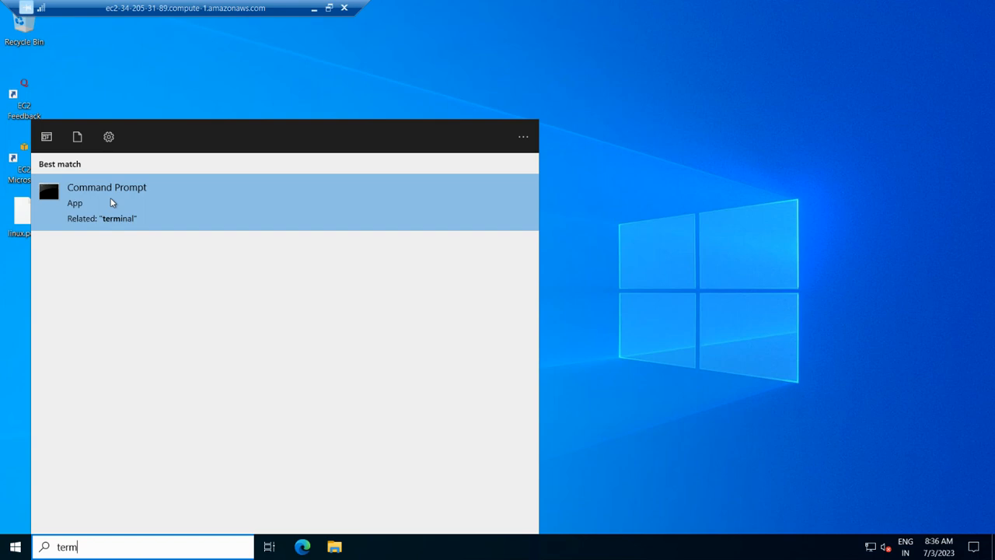
pyautogui.rightClick(112, 203)
pyautogui.click(151, 213)
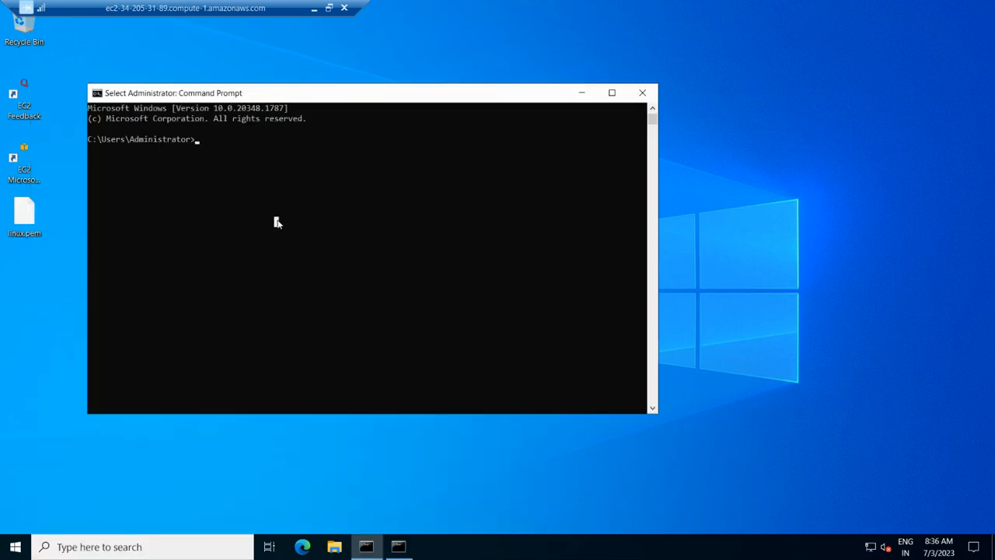
# Change to the Desktop folder in Command Prompt and try to list its files with ls.
pyautogui.write('cd D')
pyautogui.press('Tab')
pyautogui.press('Return')
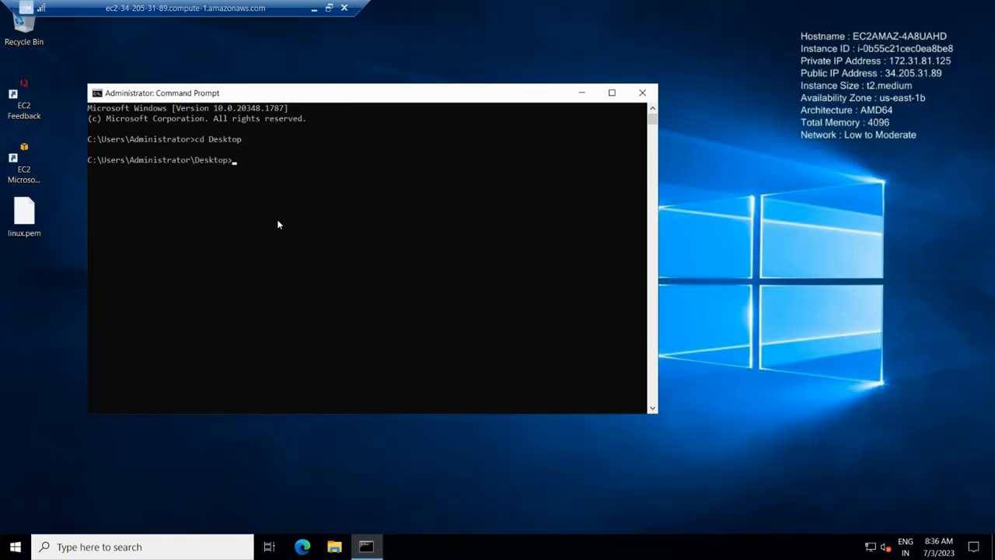
pyautogui.write('ls')
pyautogui.press('Return')
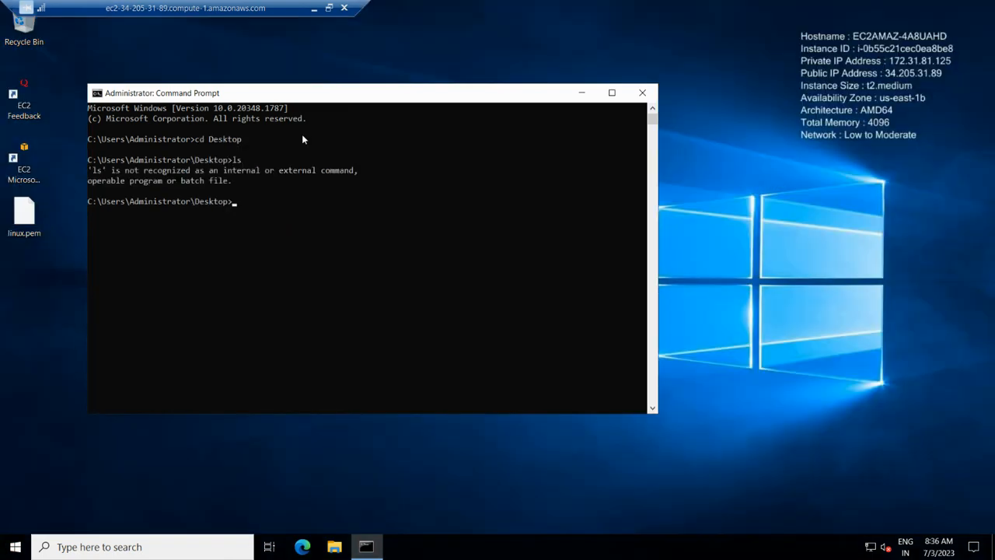
# Switch back to the local browser and check the Linux instance's private IP in the Instance Connect session.
pyautogui.click(313, 8)
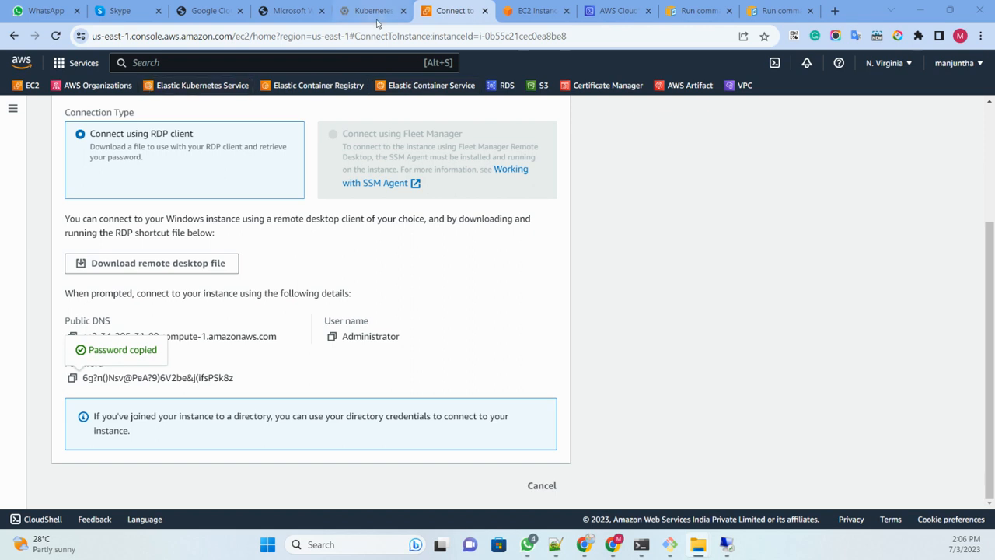
pyautogui.click(535, 12)
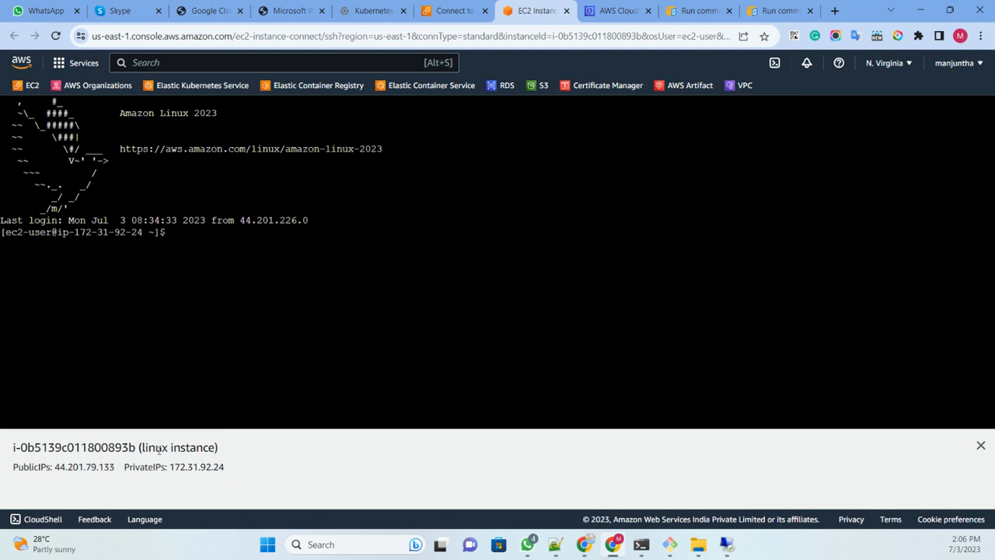
pyautogui.moveTo(145, 441); pyautogui.dragTo(206, 472)
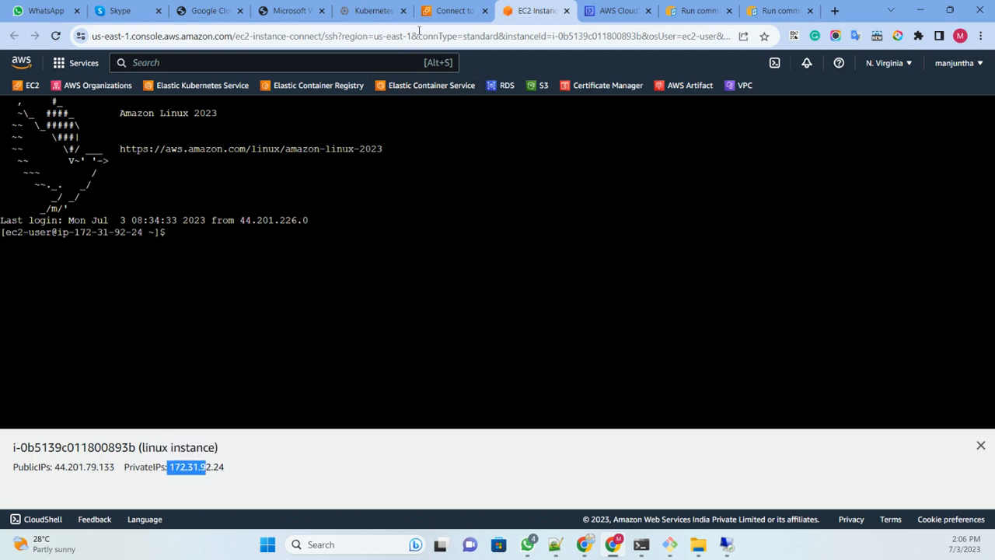
# Open the SSH client connection details for the linux instance and copy the example ssh command.
pyautogui.click(453, 11)
pyautogui.scroll(3, 128, 152)
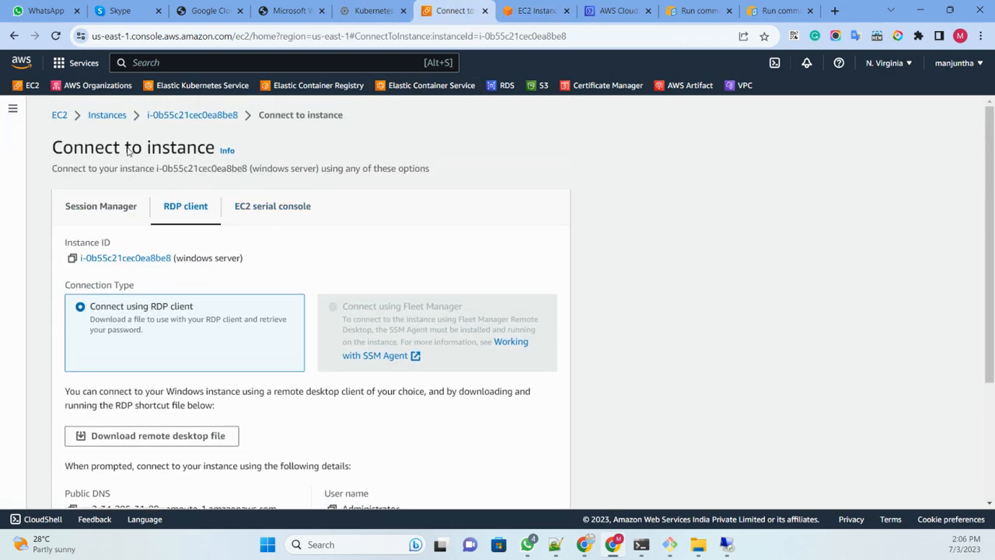
pyautogui.click(106, 115)
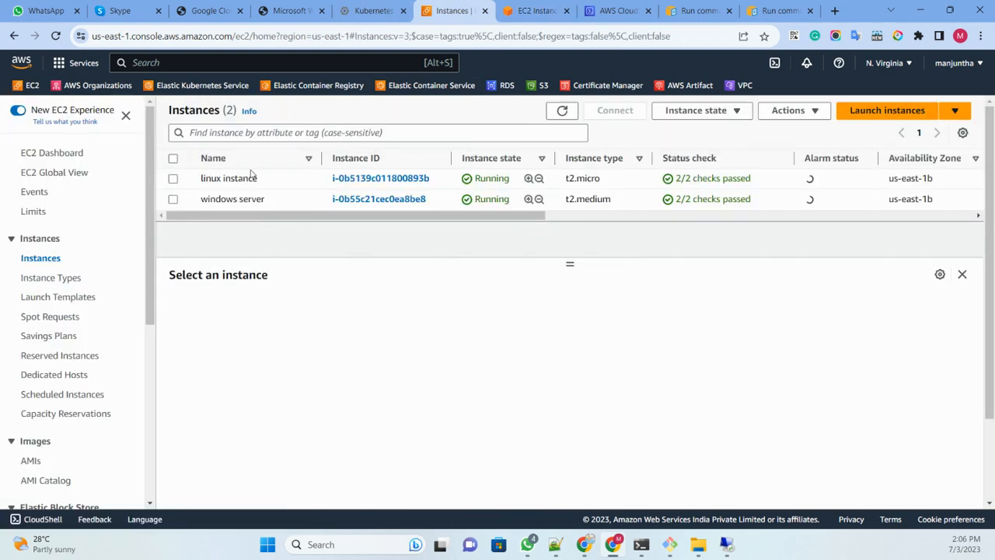
pyautogui.click(575, 178)
pyautogui.click(615, 110)
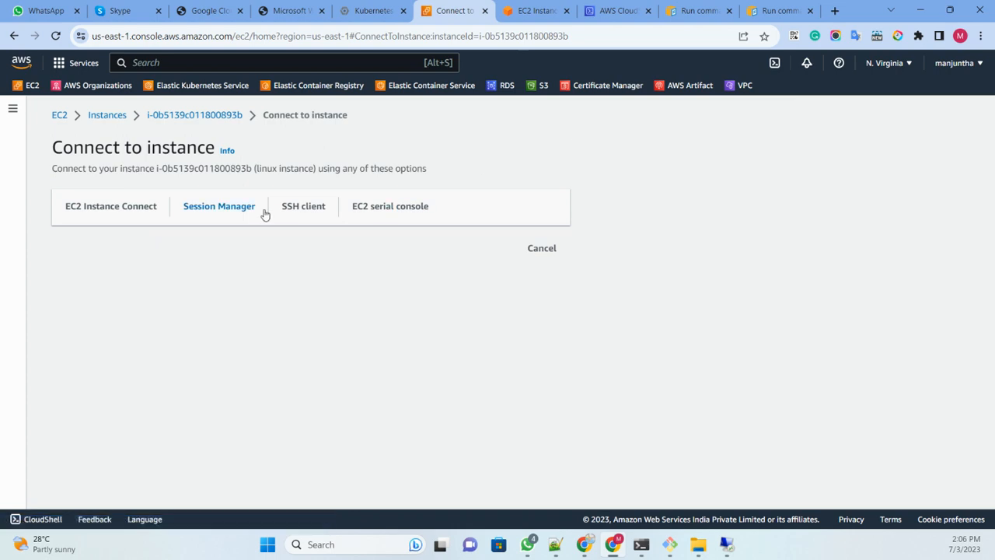
pyautogui.click(303, 207)
pyautogui.scroll(-1, 251, 264)
pyautogui.click(72, 385)
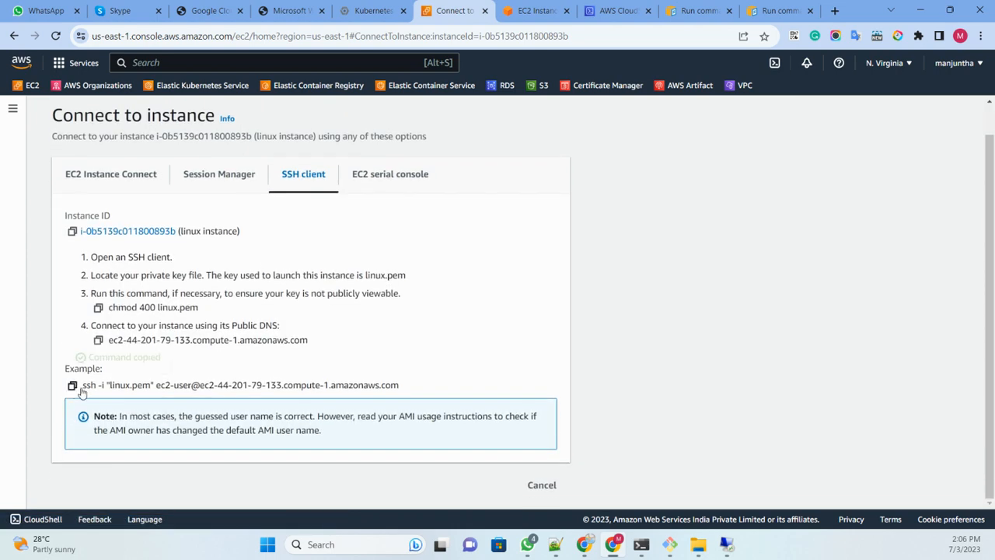
pyautogui.click(726, 544)
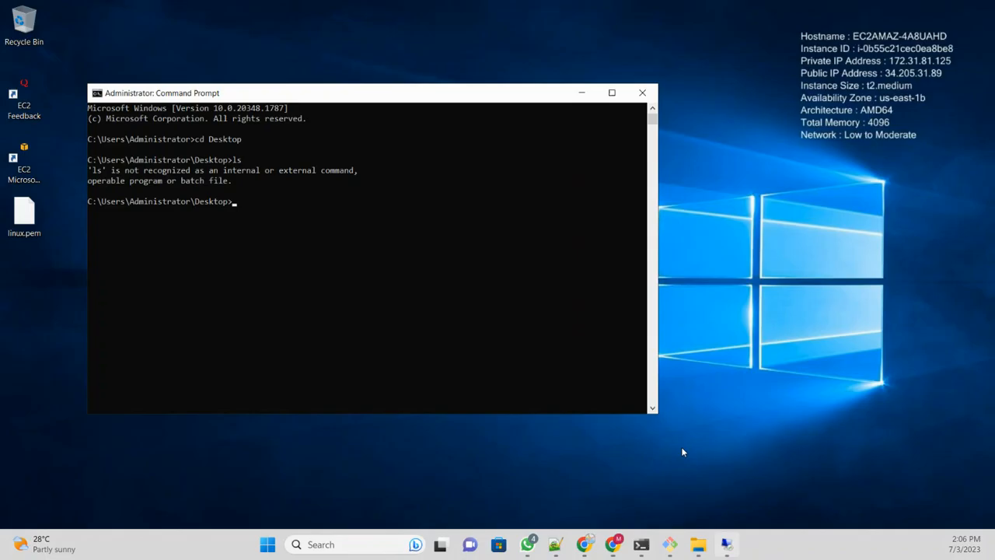
pyautogui.rightClick(327, 257)
pyautogui.press('Return')
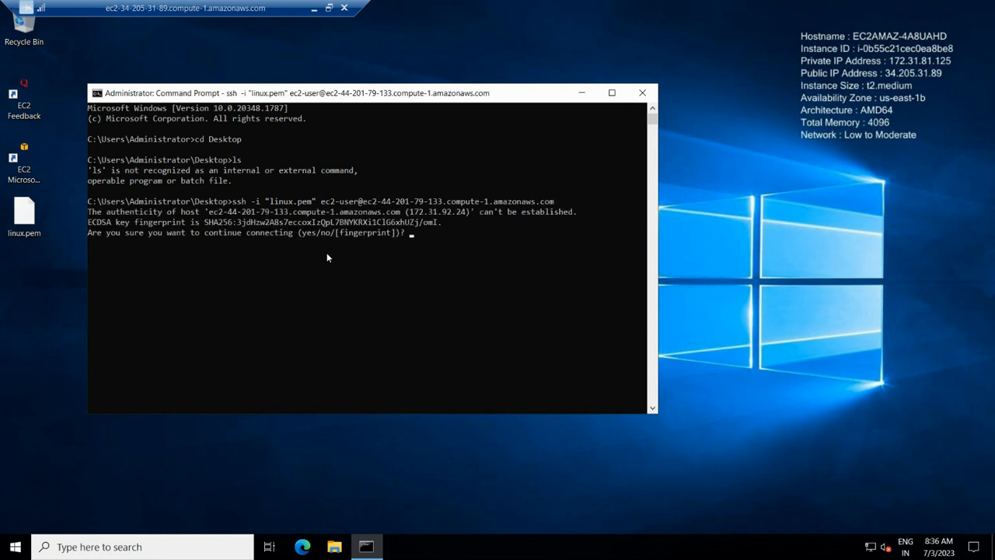
pyautogui.write('yes')
pyautogui.press('Return')
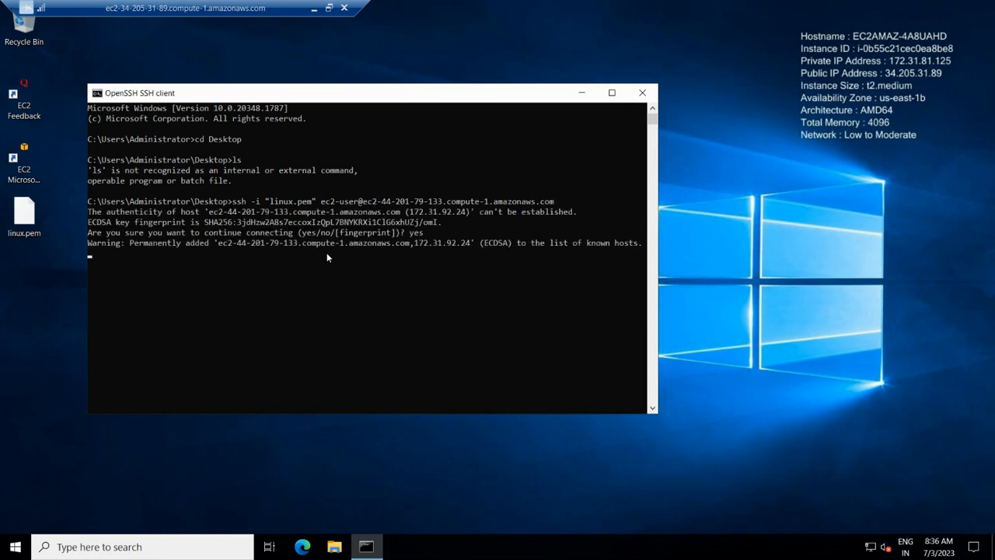
# Try ipconfig on the Linux instance, and run ip addr to list its network interfaces and addresses.
pyautogui.write('ipconfig')
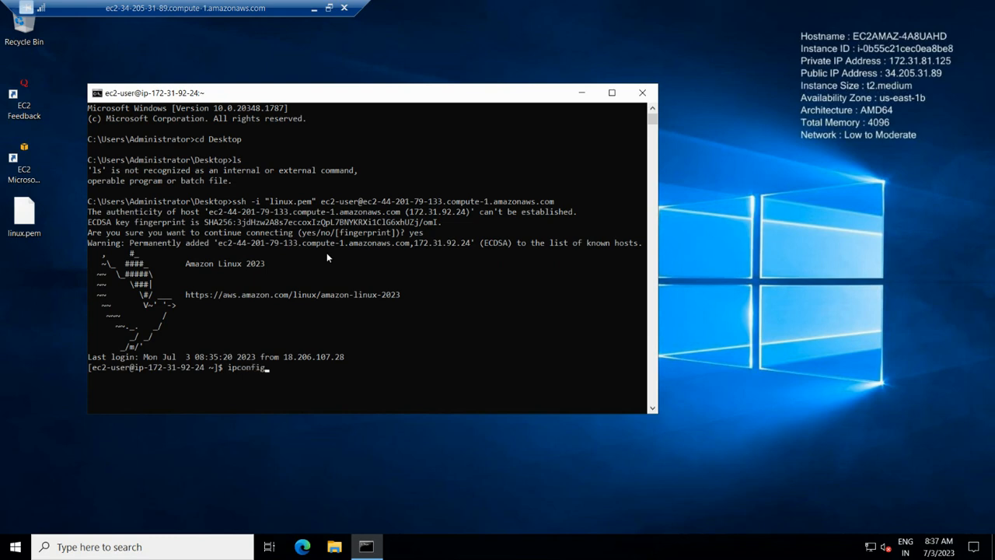
pyautogui.press('Return')
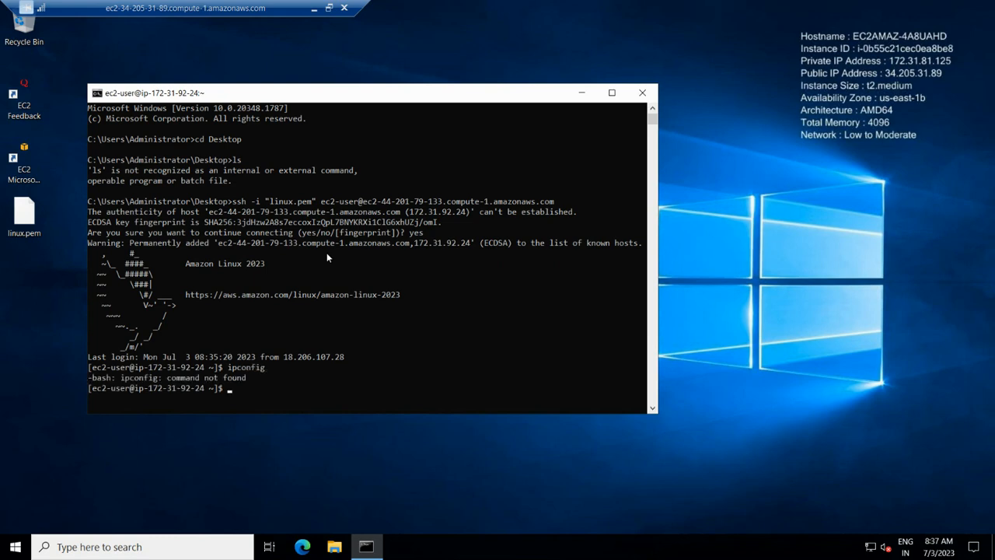
pyautogui.write('ip addr')
pyautogui.press('Return')
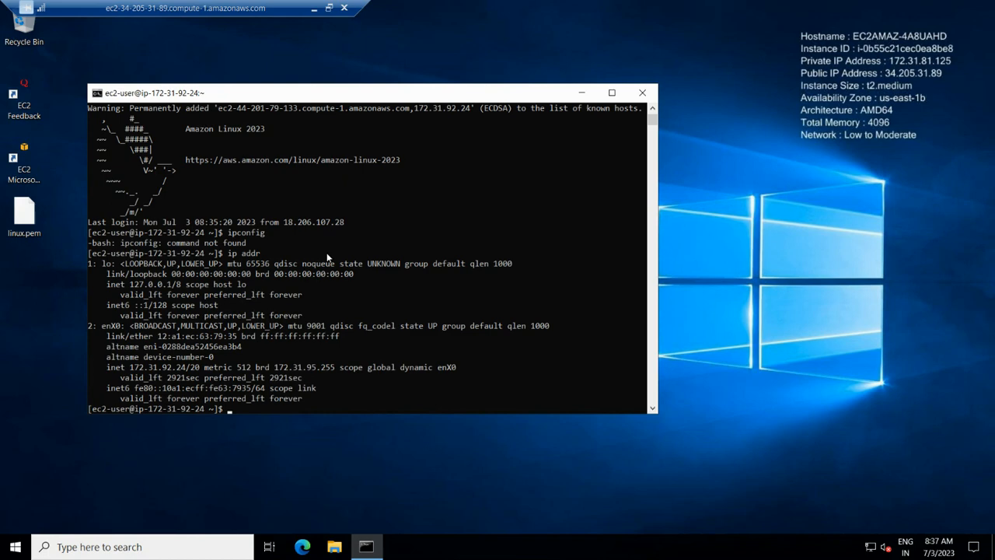